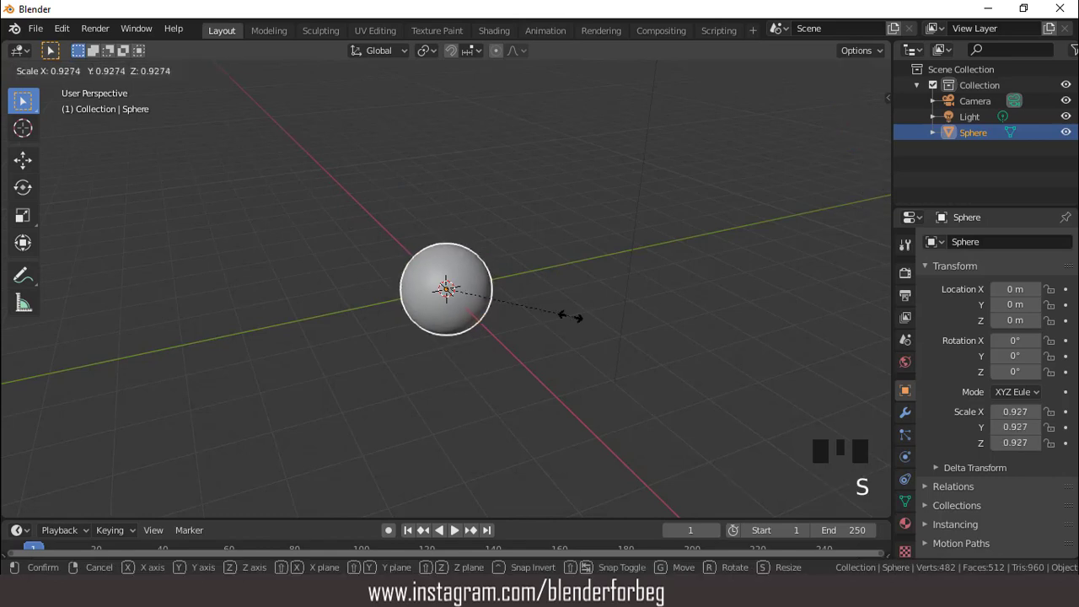
Scale the sphere down to about 0.48 and move it along X to about 3.67 m
click(511, 308)
key(KP_7)
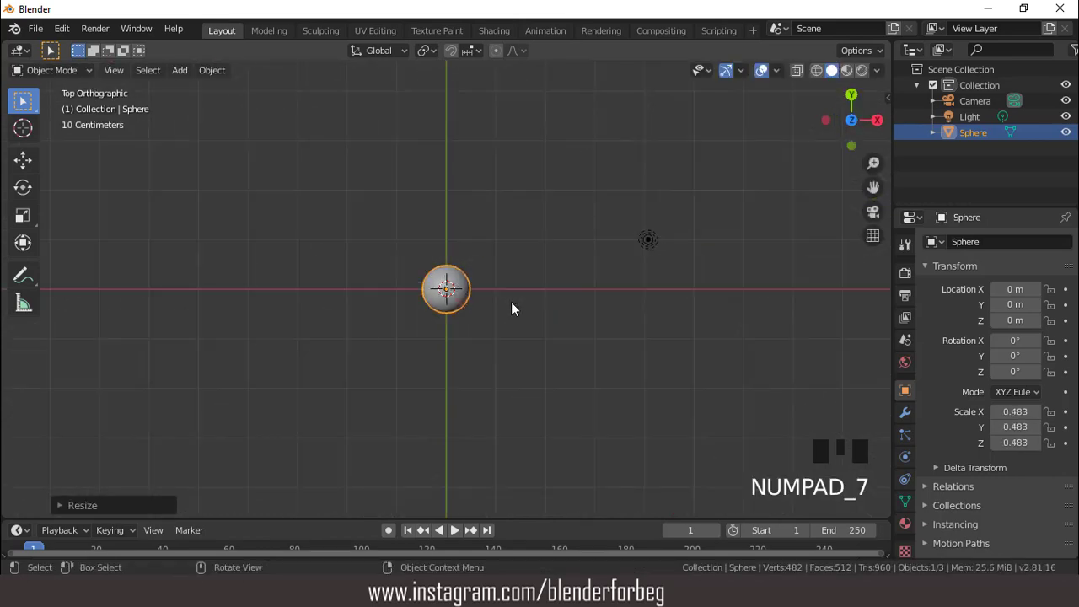
key(g)
key(x)
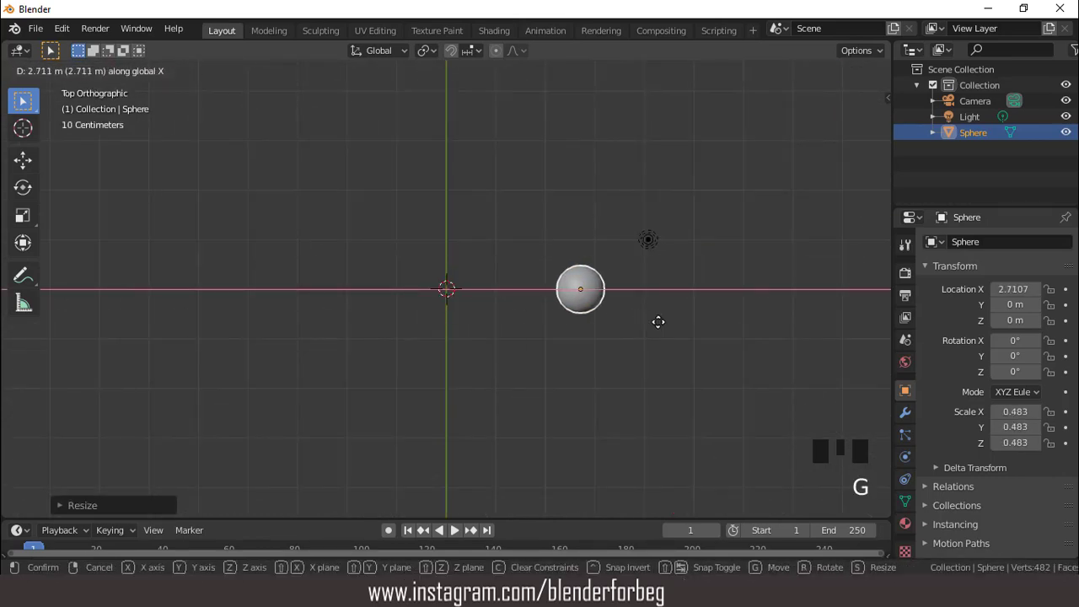
click(693, 331)
Add a cylinder at the origin and set its Y rotation to 90°
click(179, 70)
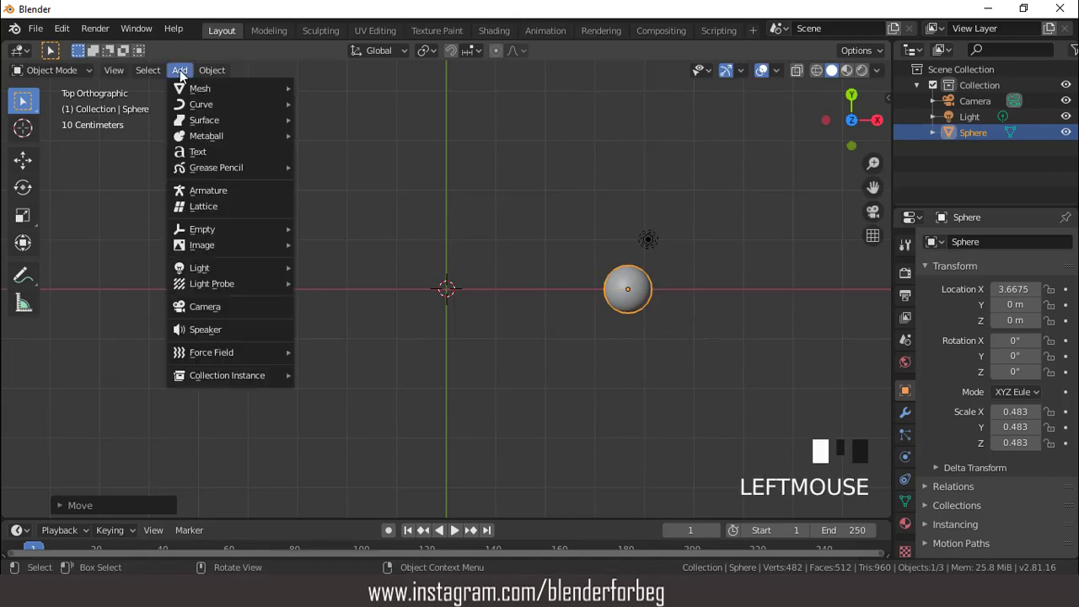
mouse_move(186, 88)
click(352, 166)
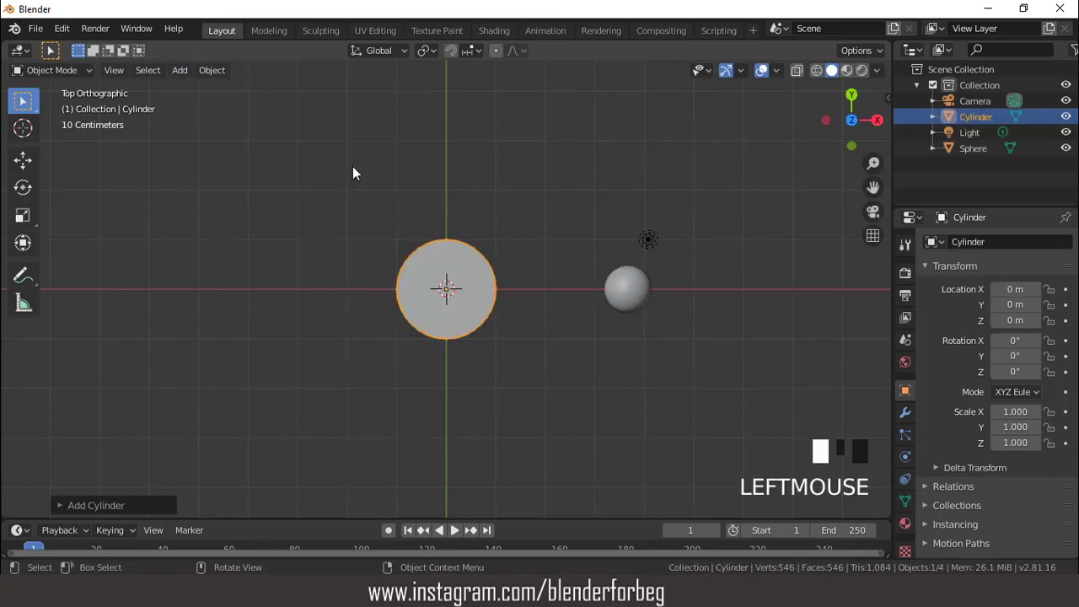
middle_drag(509, 233, 501, 137)
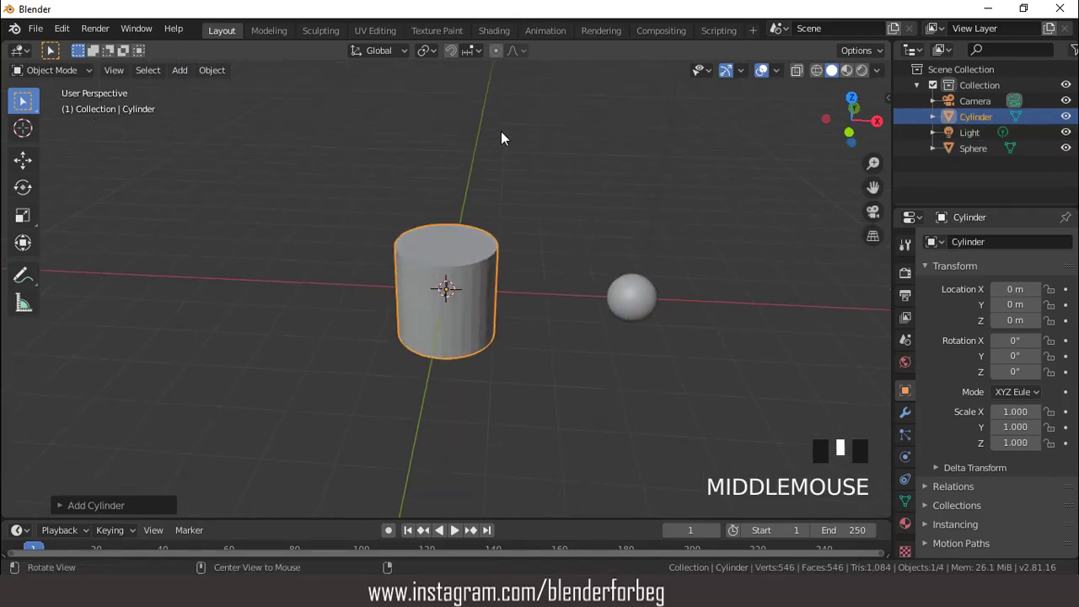
click(1015, 356)
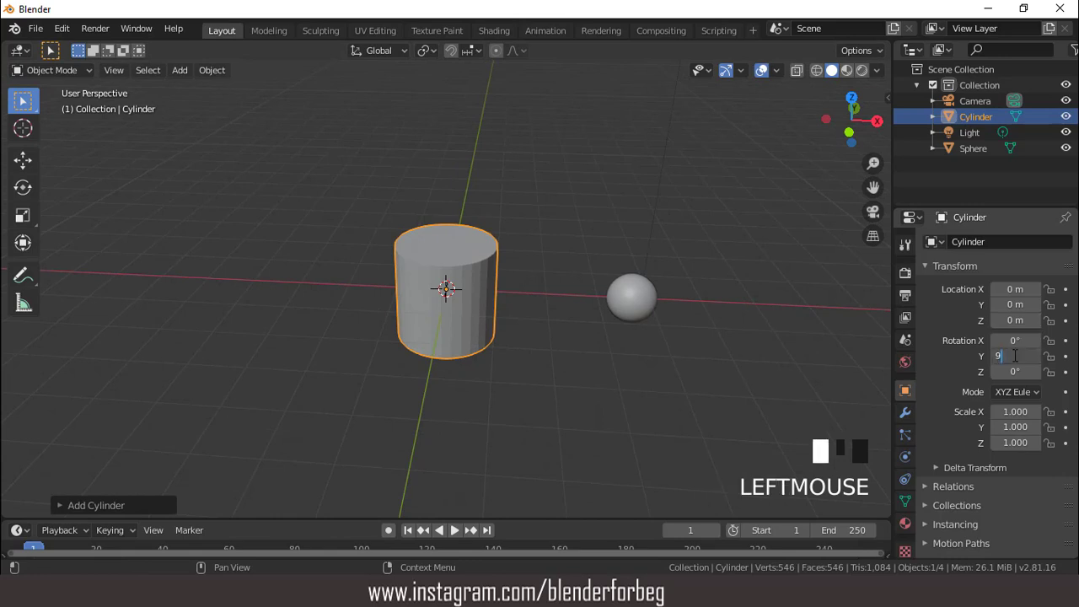
text(90)
key(Return)
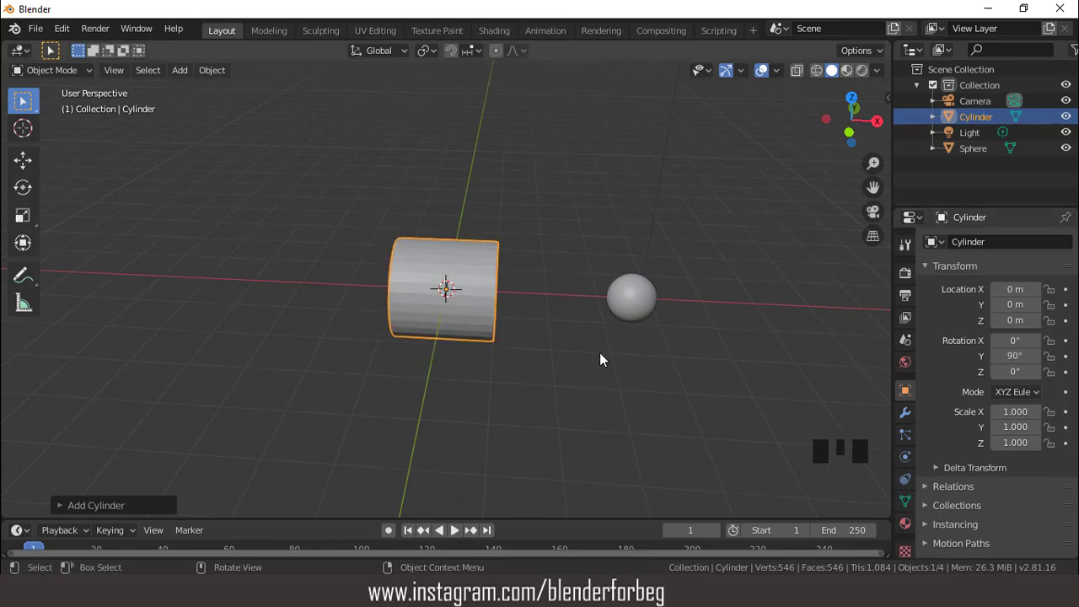
Scale the cylinder down to about 0.243, then stretch it along global X to a length scale of about 2.3
key(s)
click(484, 301)
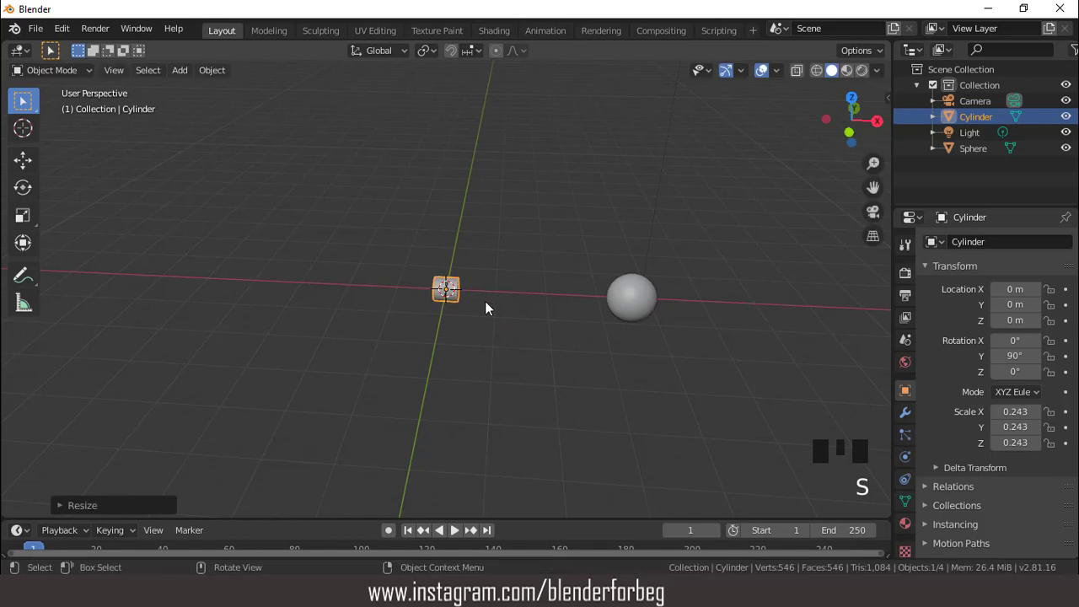
key(KP_7)
key(s)
key(x)
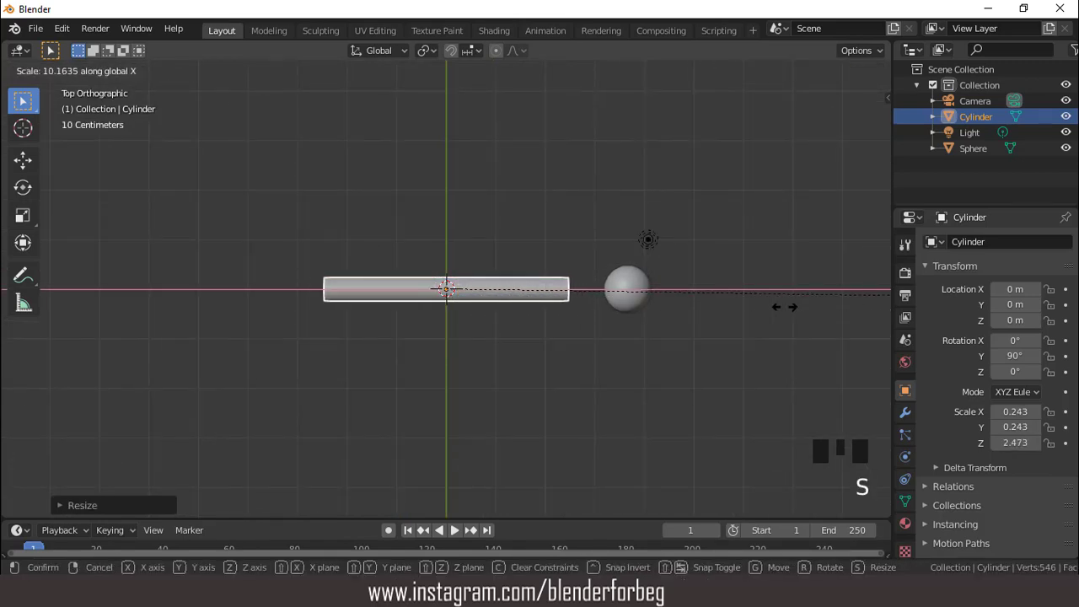
click(607, 307)
Move the cylinder along X to about 1.13 m so its end enters the sphere
scroll(496, 262, up, 1)
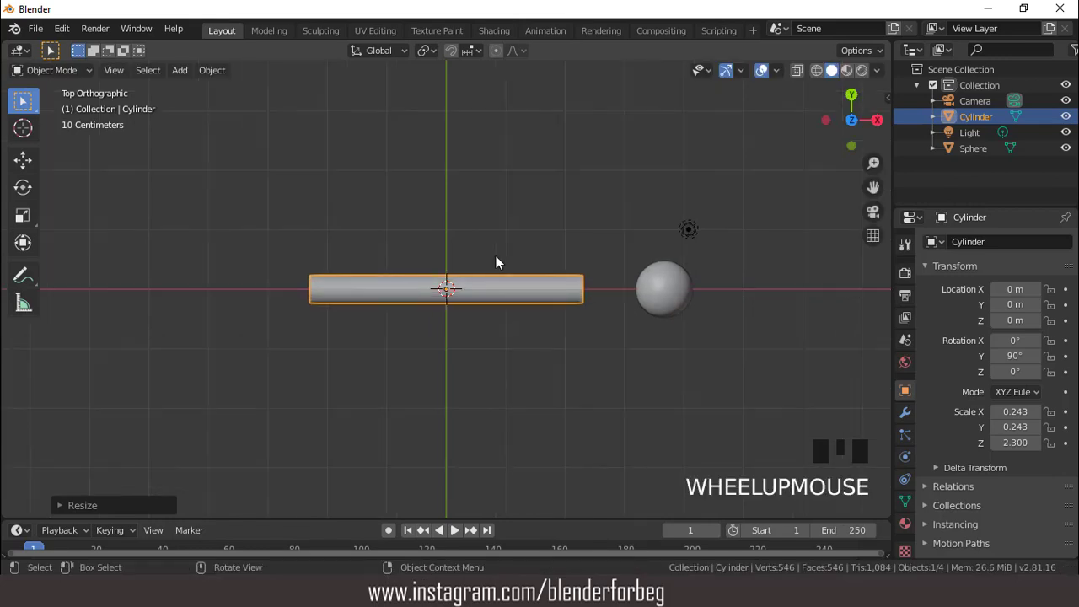
key(g)
key(x)
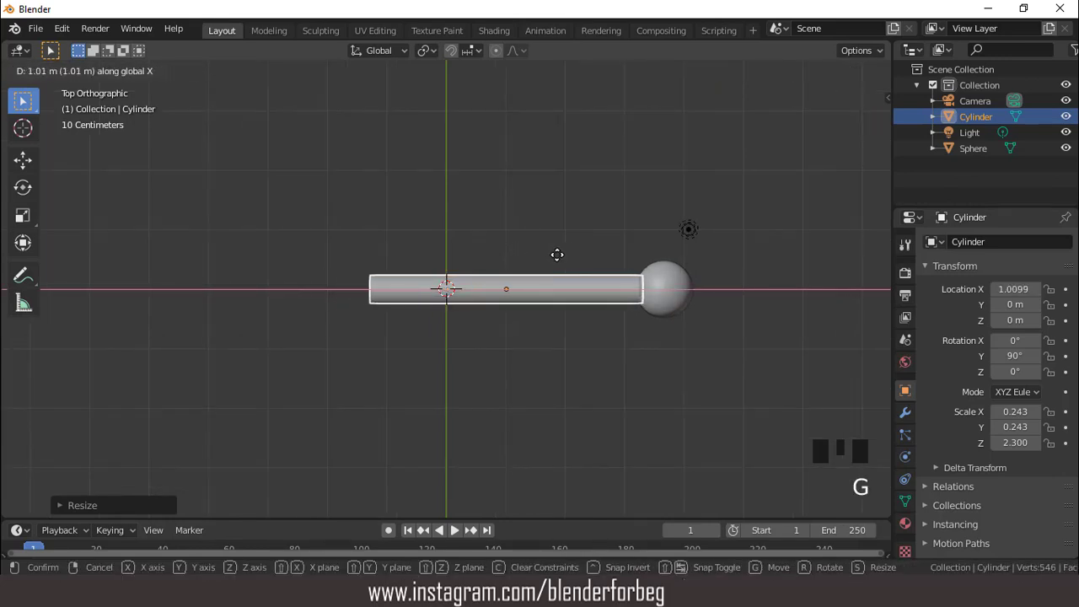
click(562, 255)
Shorten the cylinder along X to a length scale of about 1.973 and move it to about 1.37 m on X, into the sphere
scroll(552, 295, up, 3)
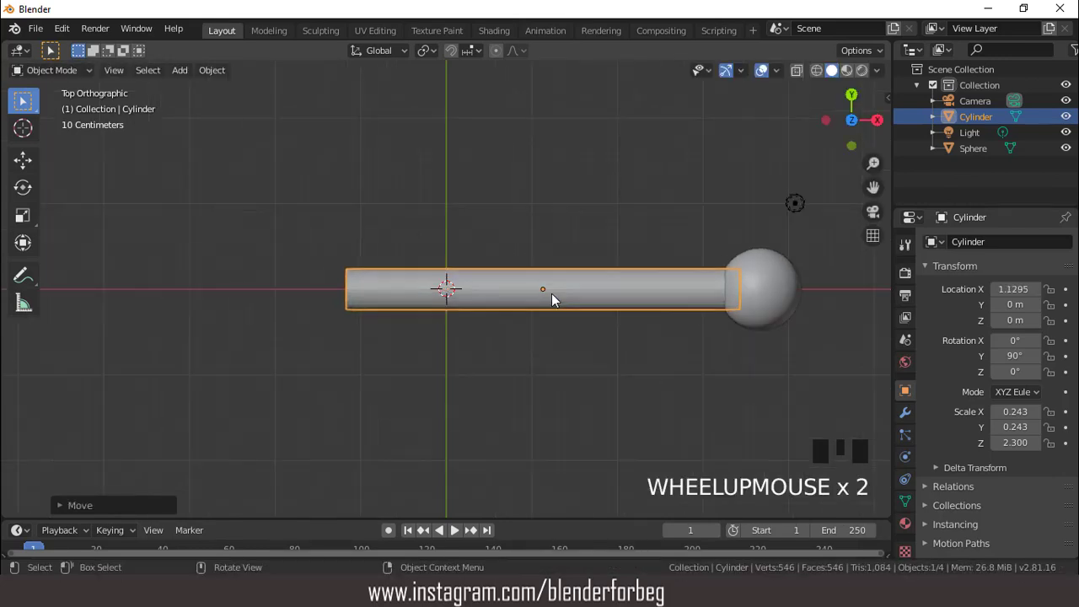
scroll(565, 265, down, 2)
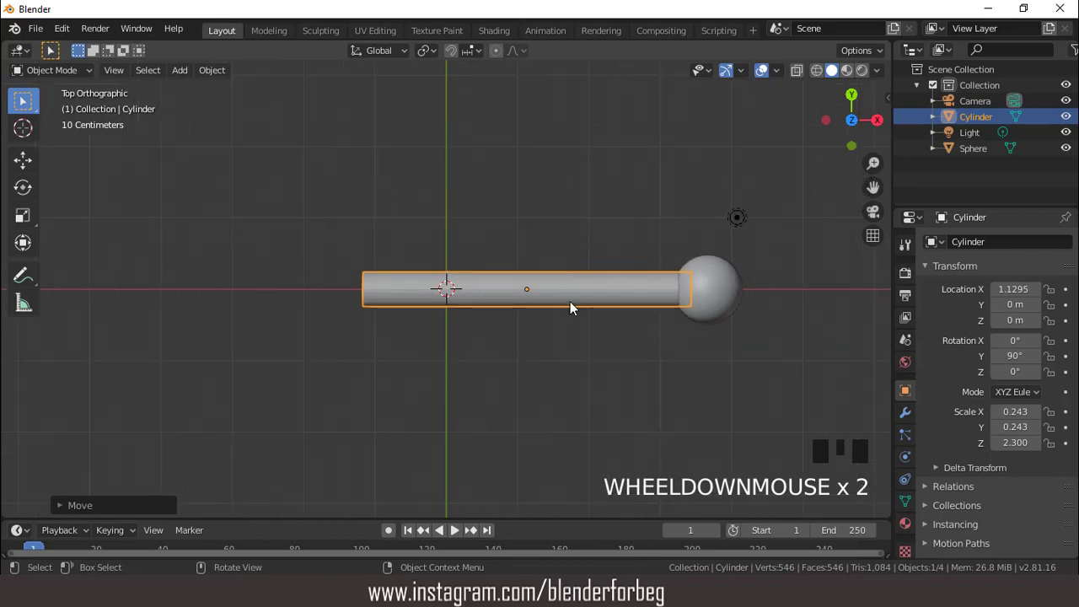
key(s)
key(x)
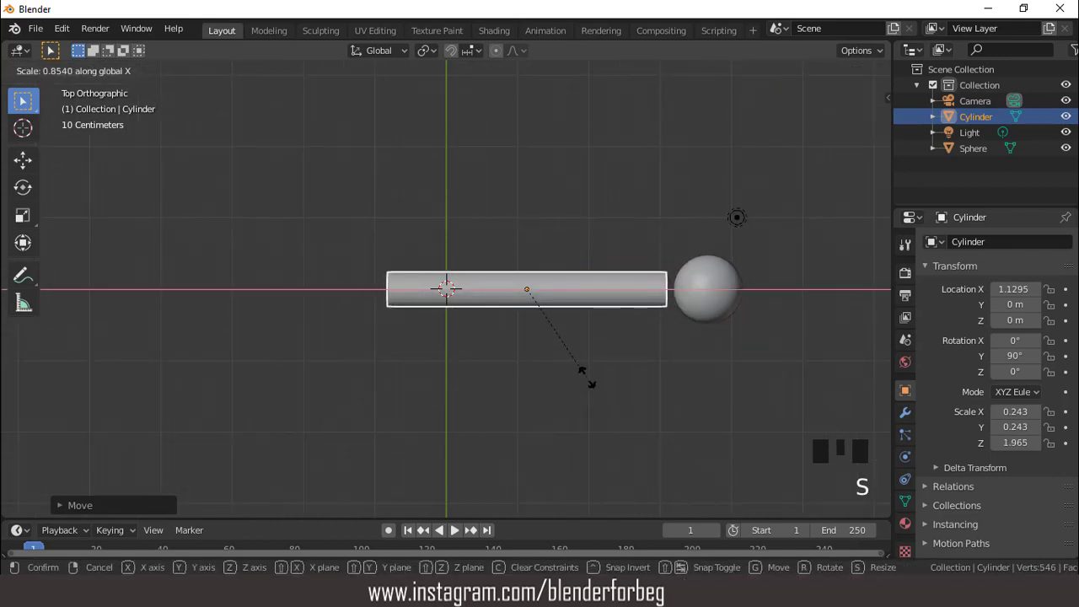
click(587, 376)
key(g)
key(x)
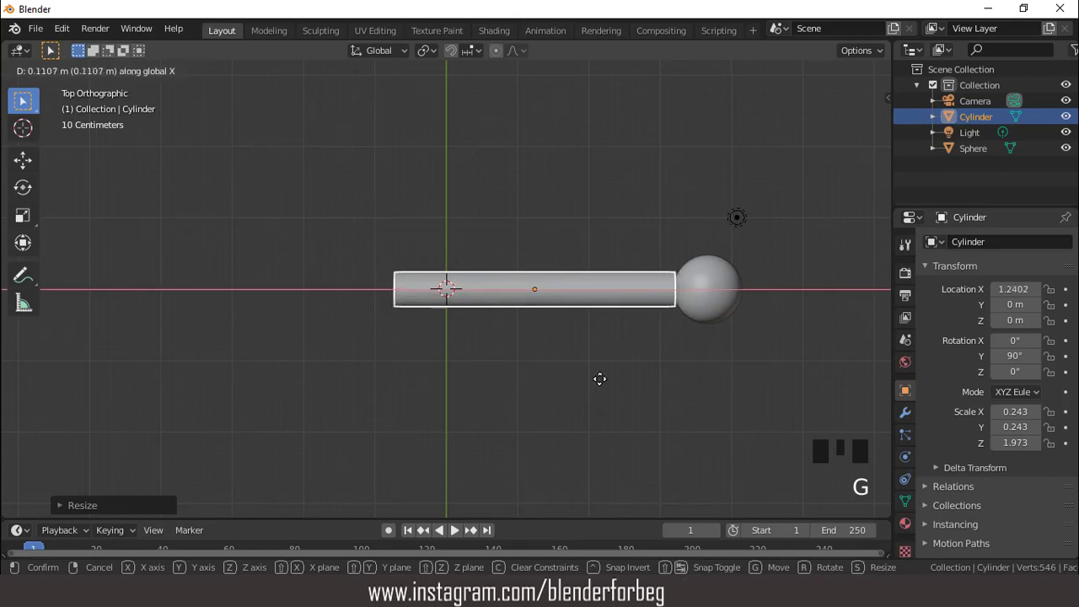
click(578, 267)
Add one loop cut around the middle of the cylinder in Edit Mode
scroll(578, 268, up, 1)
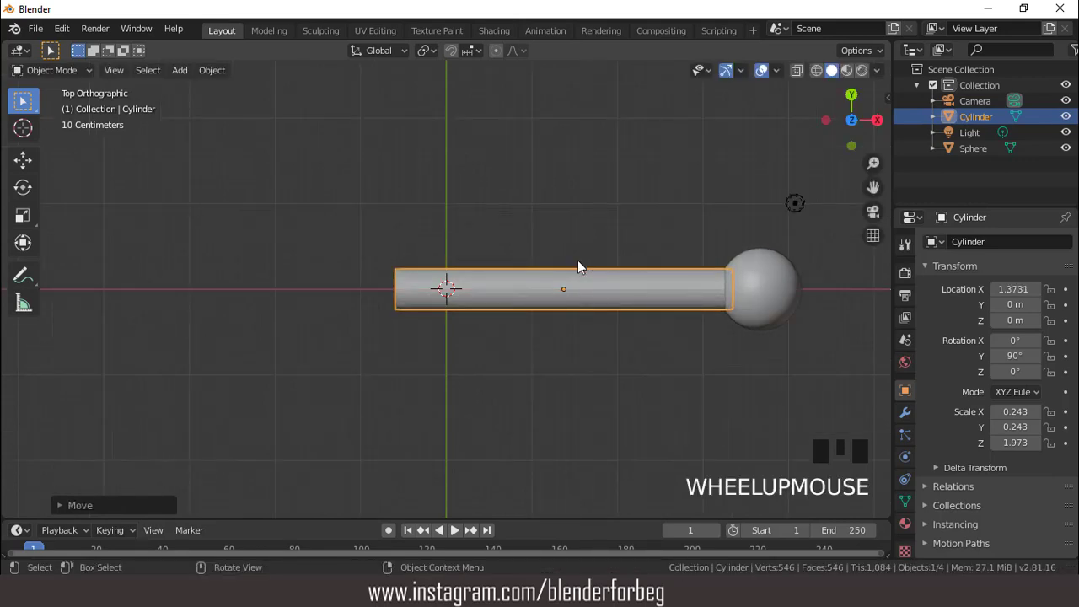
key(Tab)
scroll(578, 262, up, 1)
key(ctrl+r)
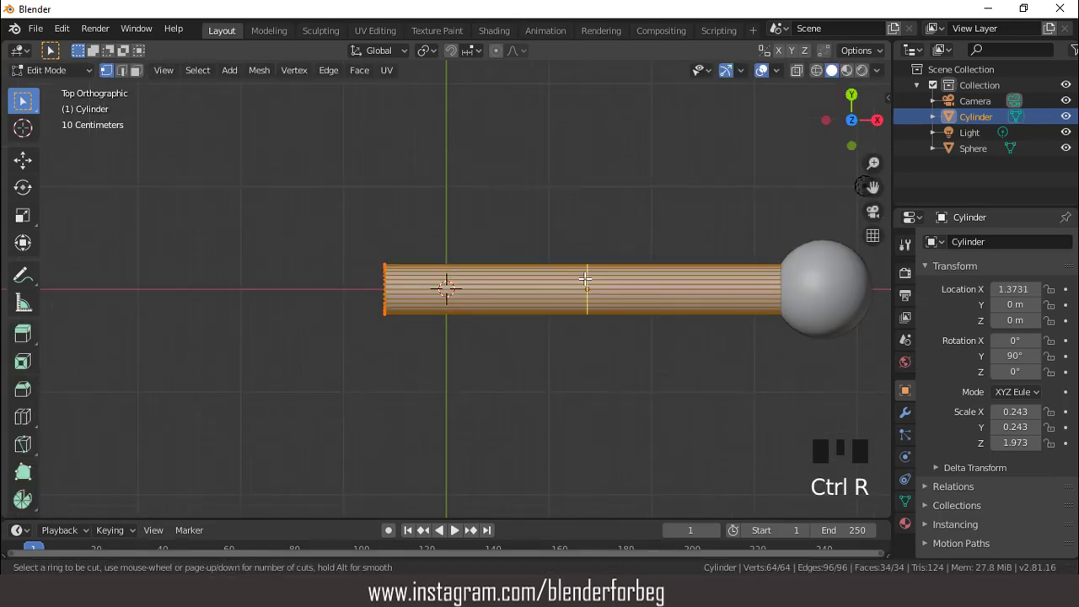
click(585, 278)
click(586, 281)
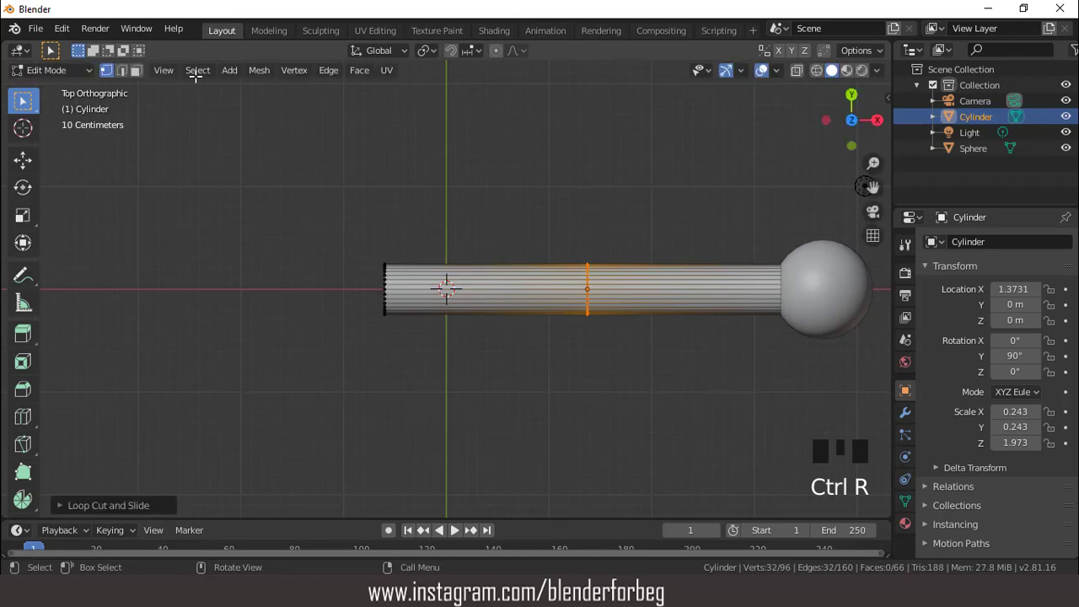
Switch to edge selection and add six loop cuts, unslid, to the cylinder half farthest from the sphere
click(122, 70)
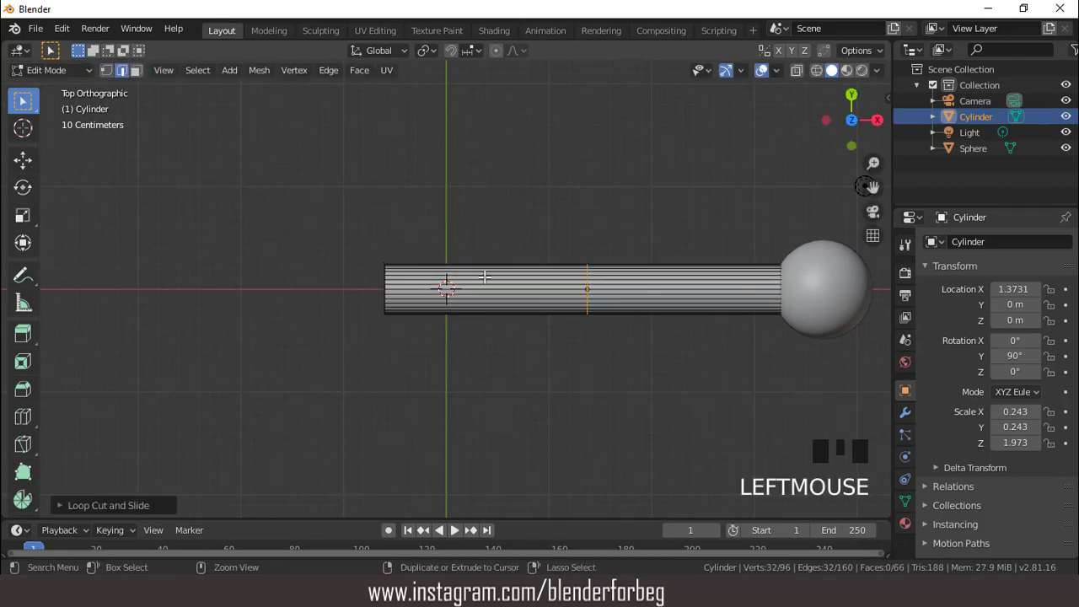
key(ctrl+r)
scroll(485, 275, up, 4)
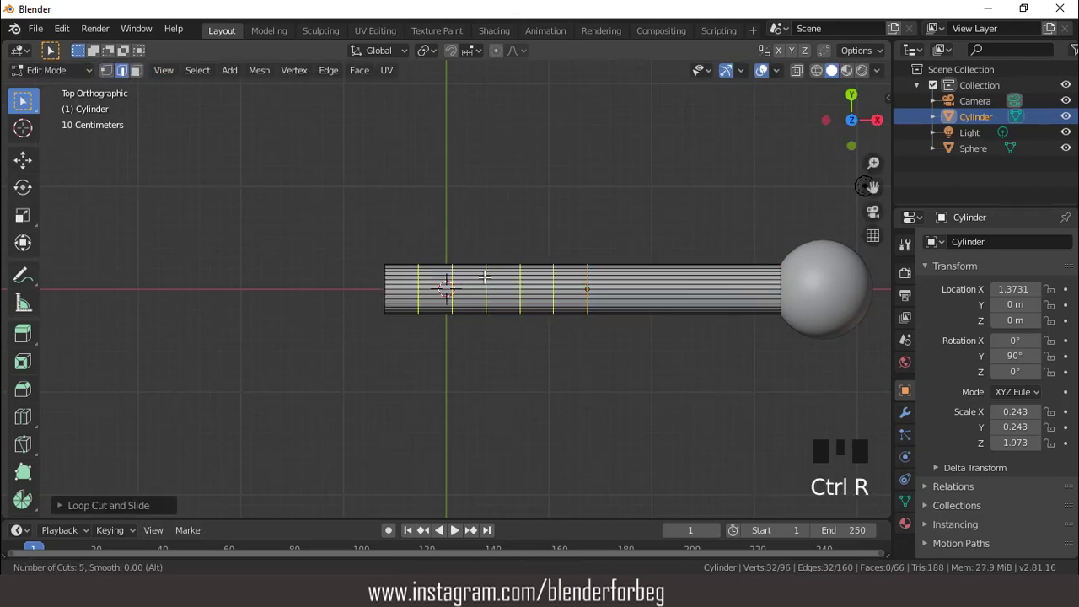
click(485, 275)
right_click(485, 276)
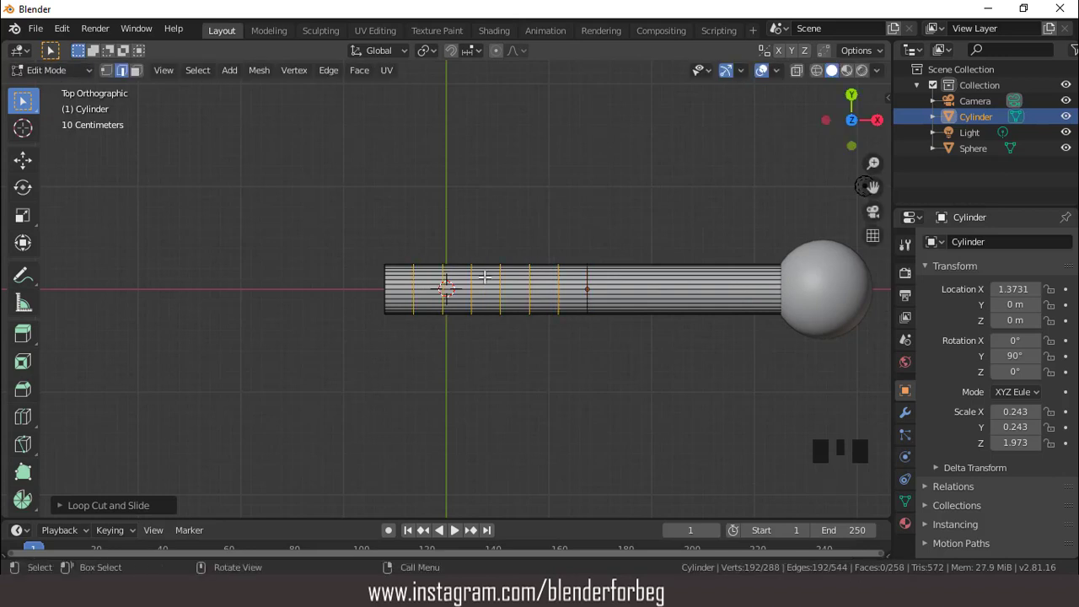
Slide the six new loop cuts toward the cylinder's free end with a factor of about 0.712
click(59, 505)
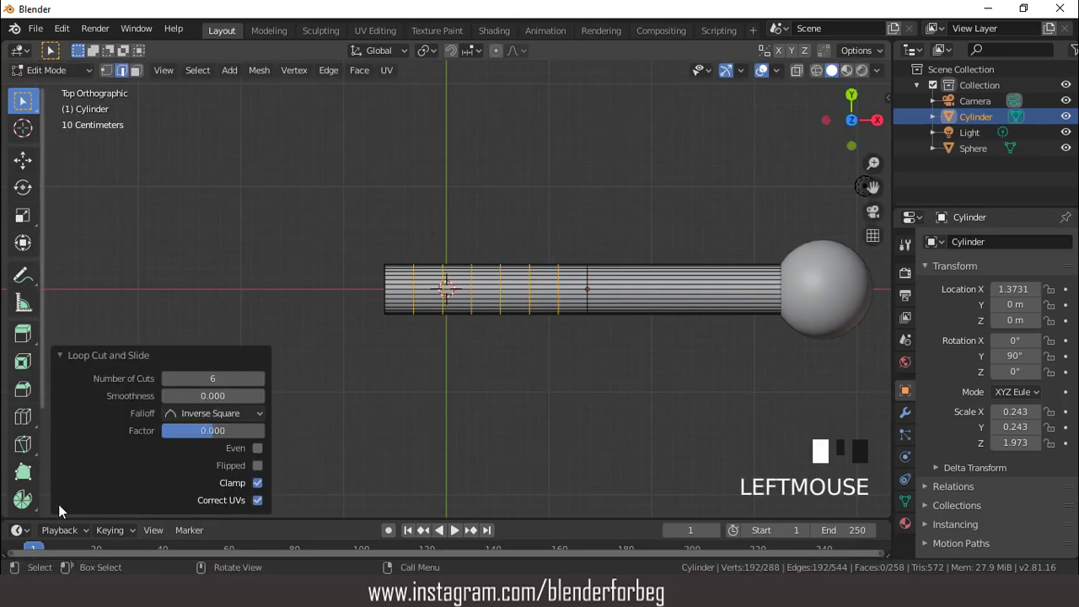
double_click(214, 431)
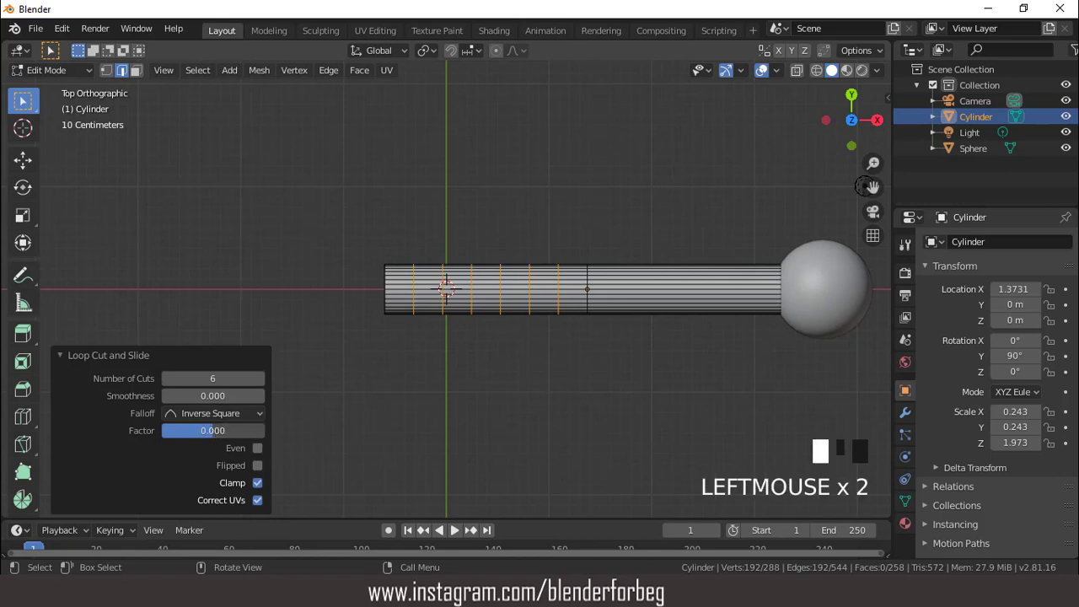
click(194, 444)
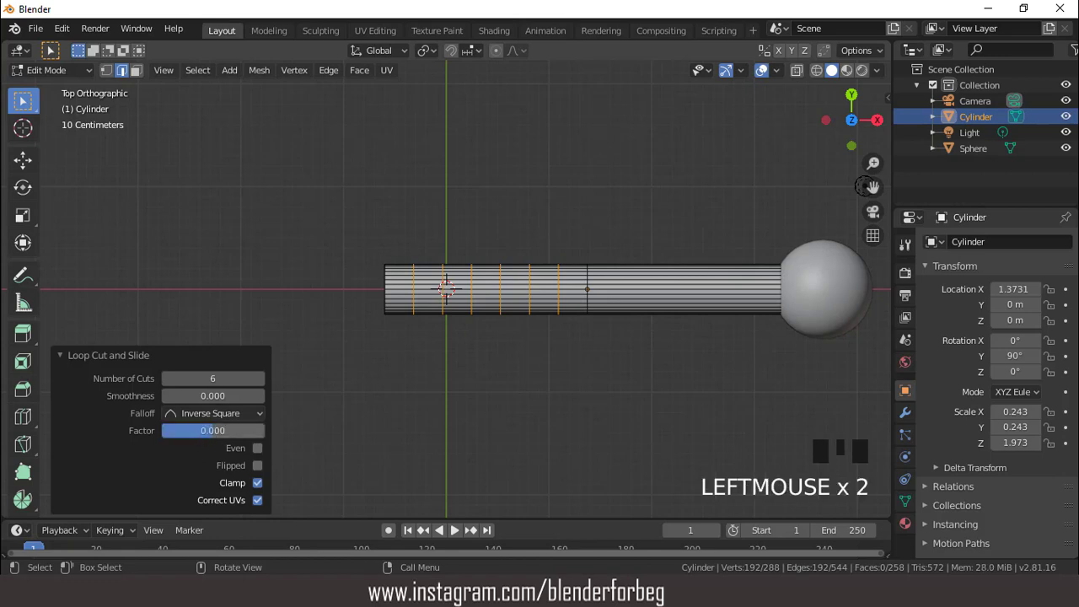
drag(215, 431, 231, 435)
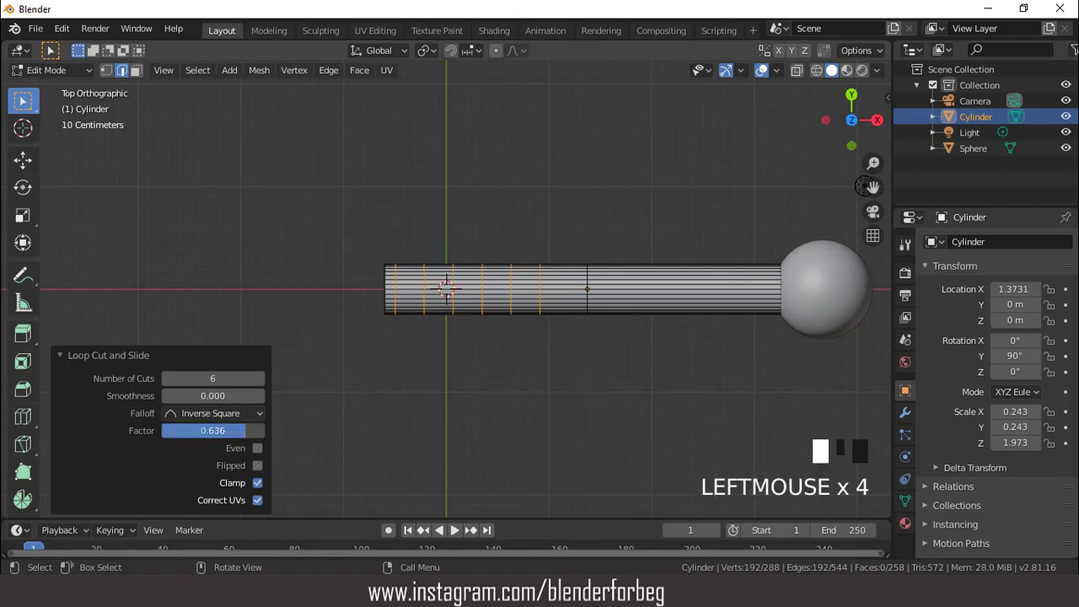
Raise the smoothness of the six loop cuts to about 2.75 so the cylinder's free half bulges outward
click(219, 395)
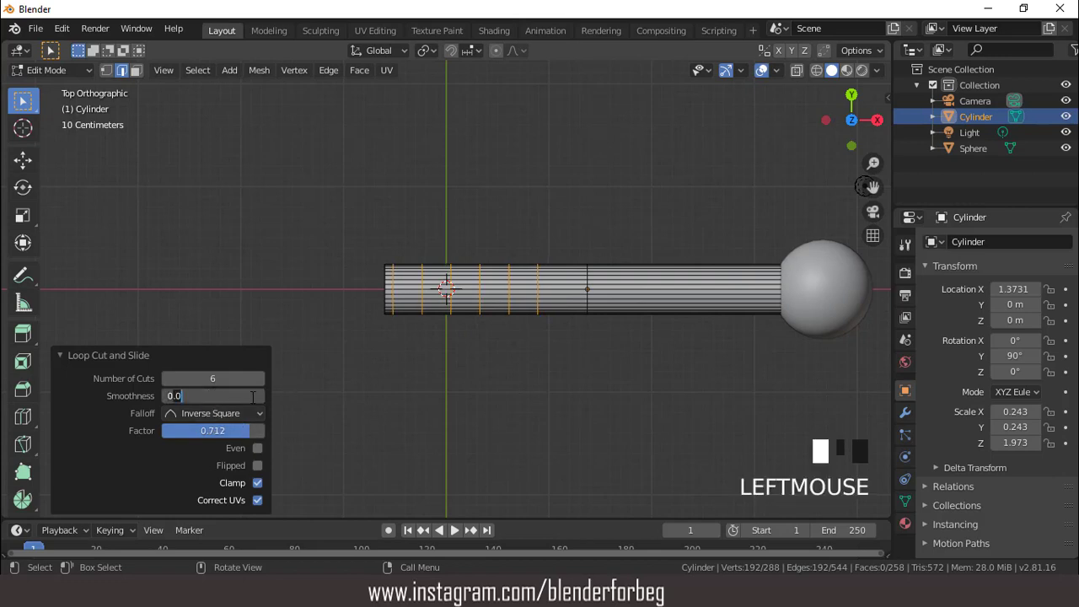
text(0.24)
click(169, 373)
click(216, 396)
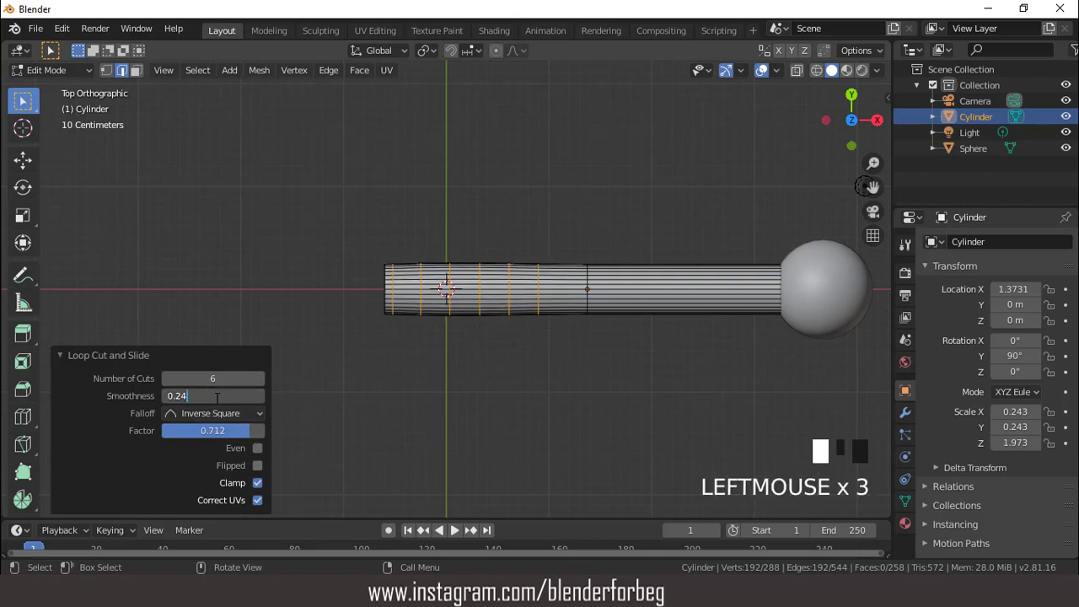
click(295, 396)
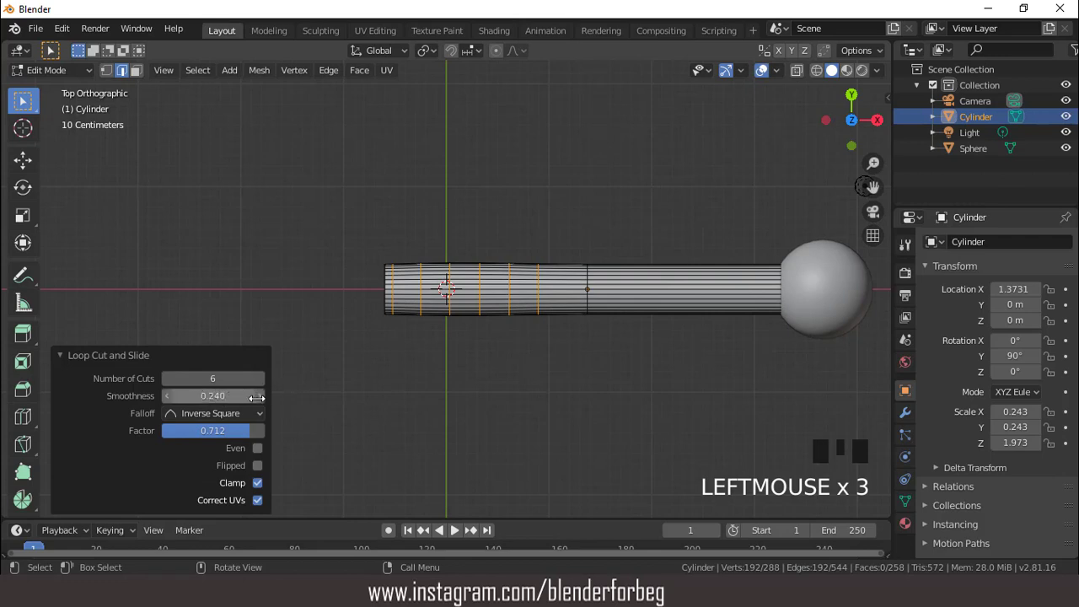
click(258, 397)
click(259, 396)
click(259, 396)
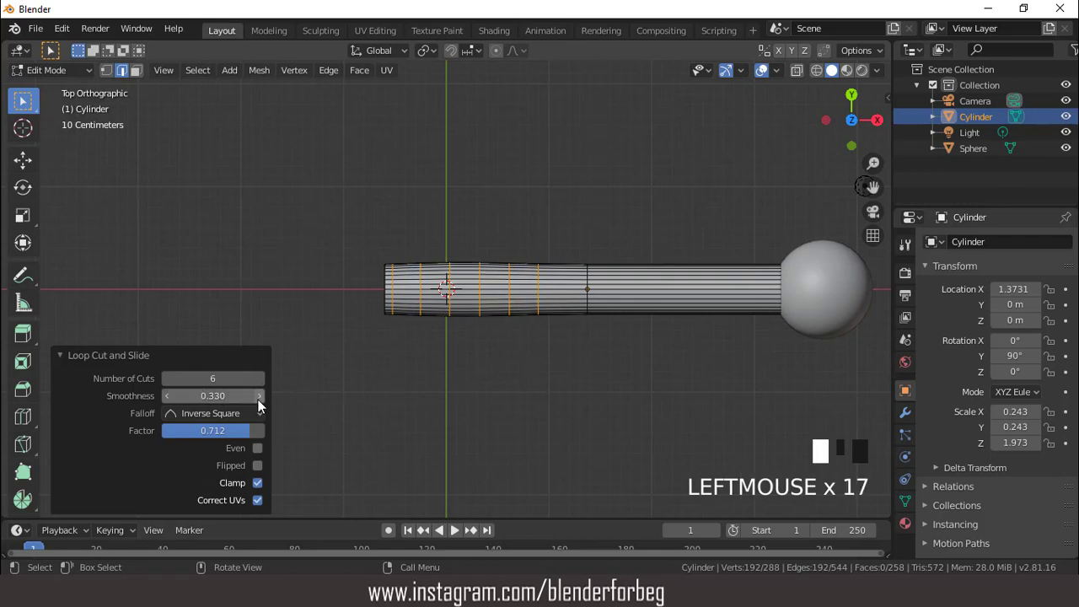
click(259, 398)
click(259, 399)
click(259, 398)
drag(213, 396, 363, 396)
Add the free end's cap edges to the selected loops and scale the selection along X to about 0.422
scroll(489, 205, up, 1)
scroll(448, 228, up, 1)
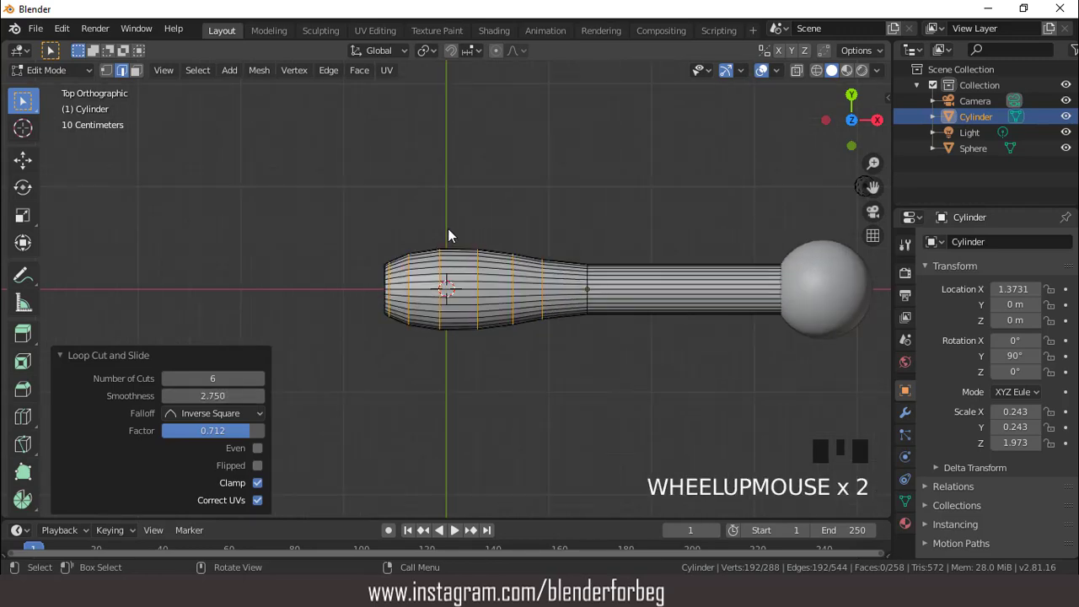
middle_drag(448, 228, 478, 257)
scroll(478, 257, up, 3)
scroll(394, 231, up, 2)
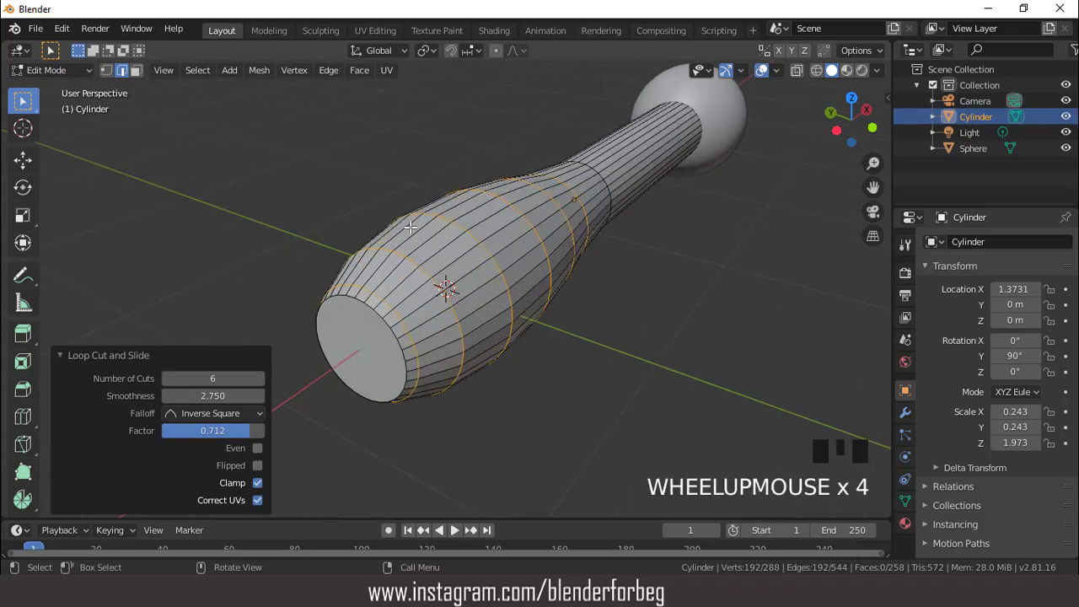
shift+click(356, 315)
scroll(353, 275, down, 3)
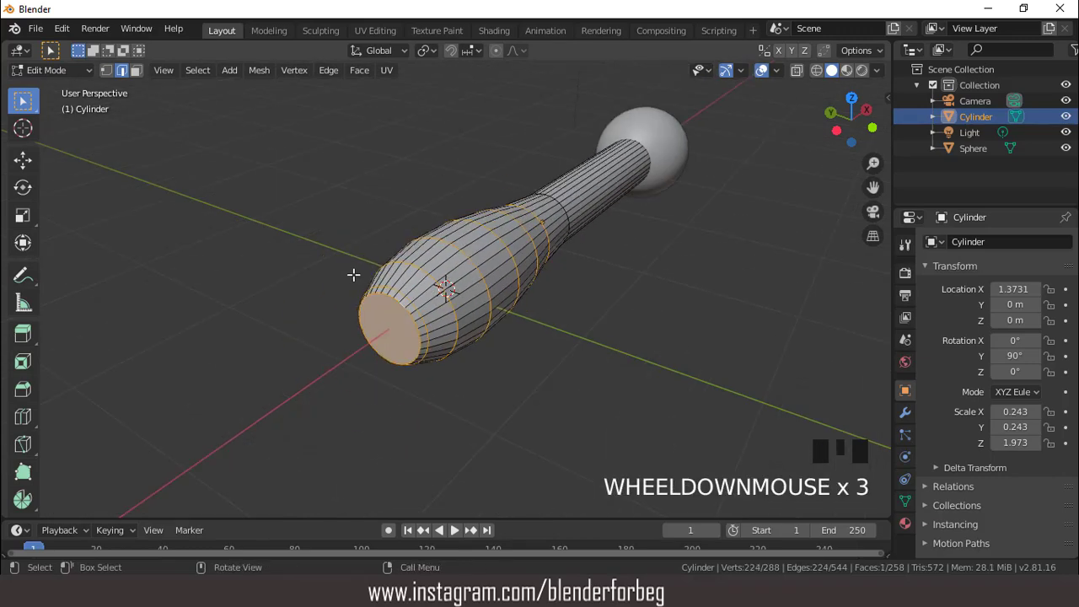
key(KP_7)
scroll(534, 232, down, 3)
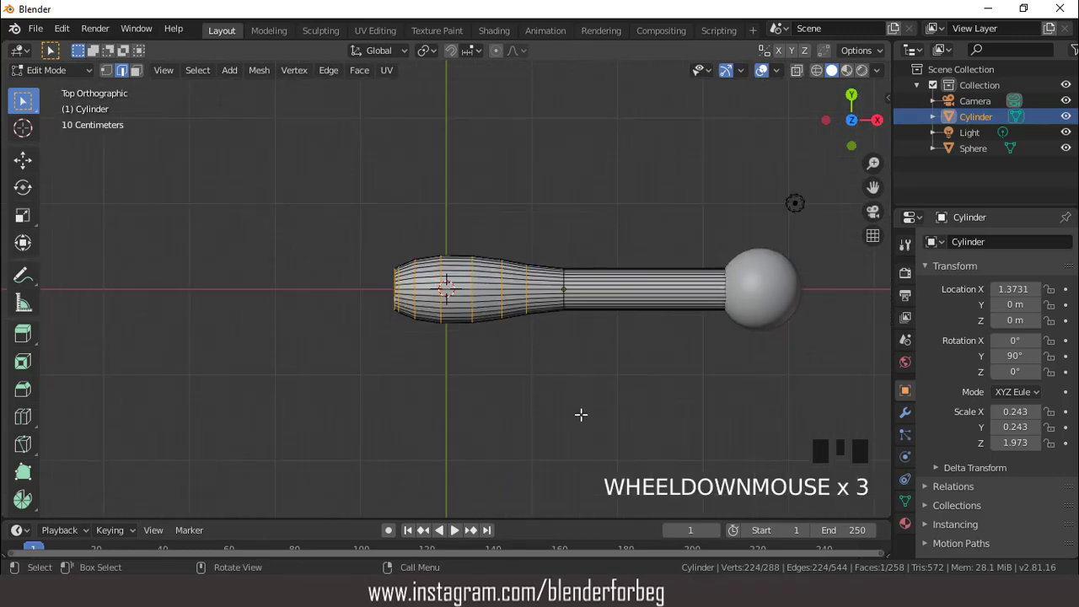
key(s)
key(x)
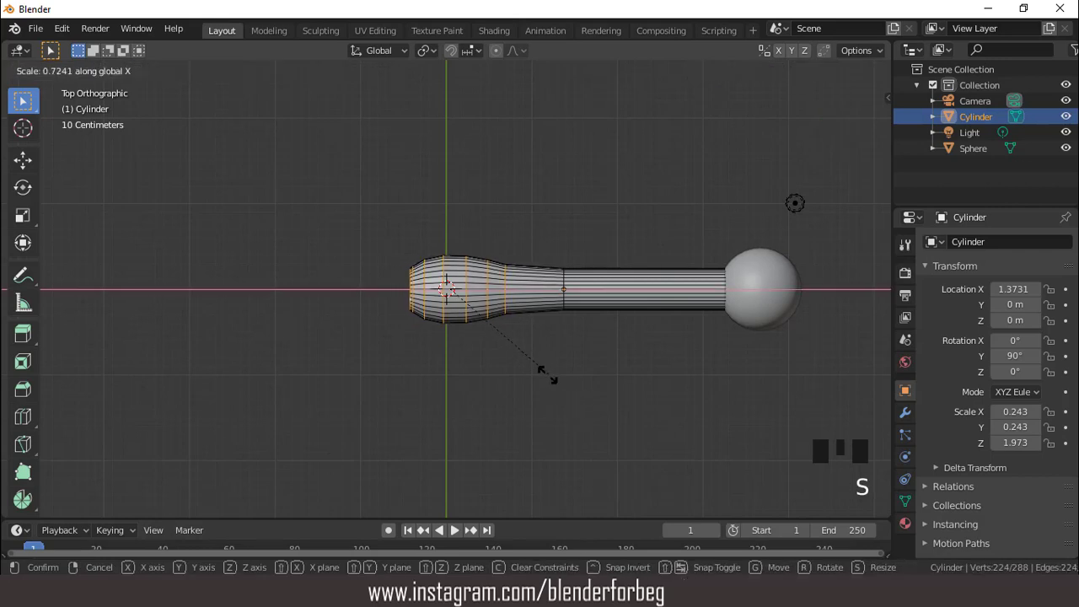
click(509, 337)
scroll(453, 258, up, 5)
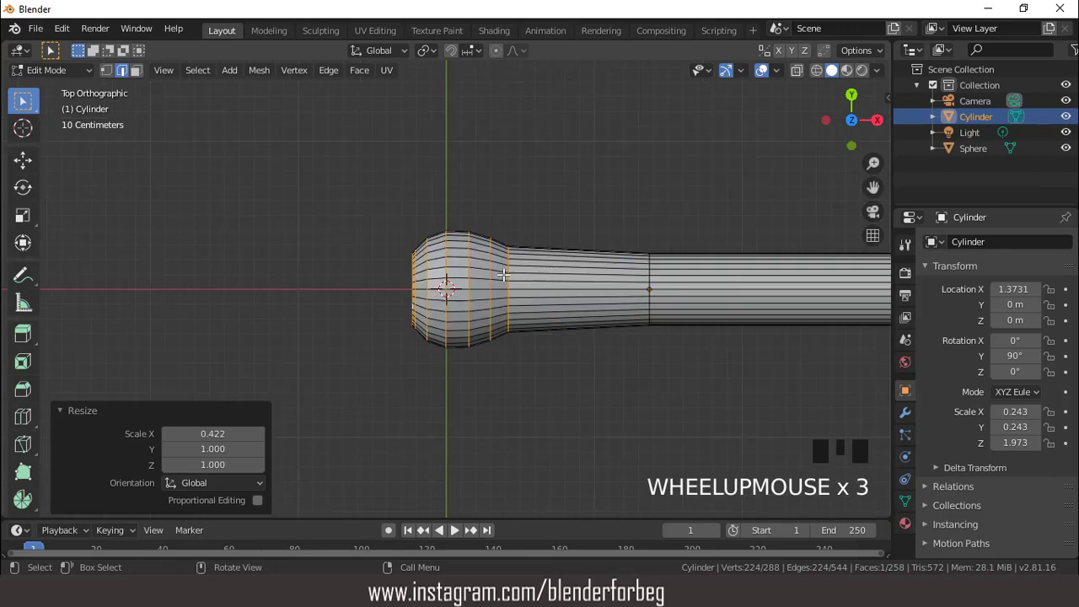
Select the end-cap face on the bulged end of the cylinder and extrude it outward by about 0.52 m
scroll(453, 258, down, 3)
middle_drag(453, 258, 181, 121)
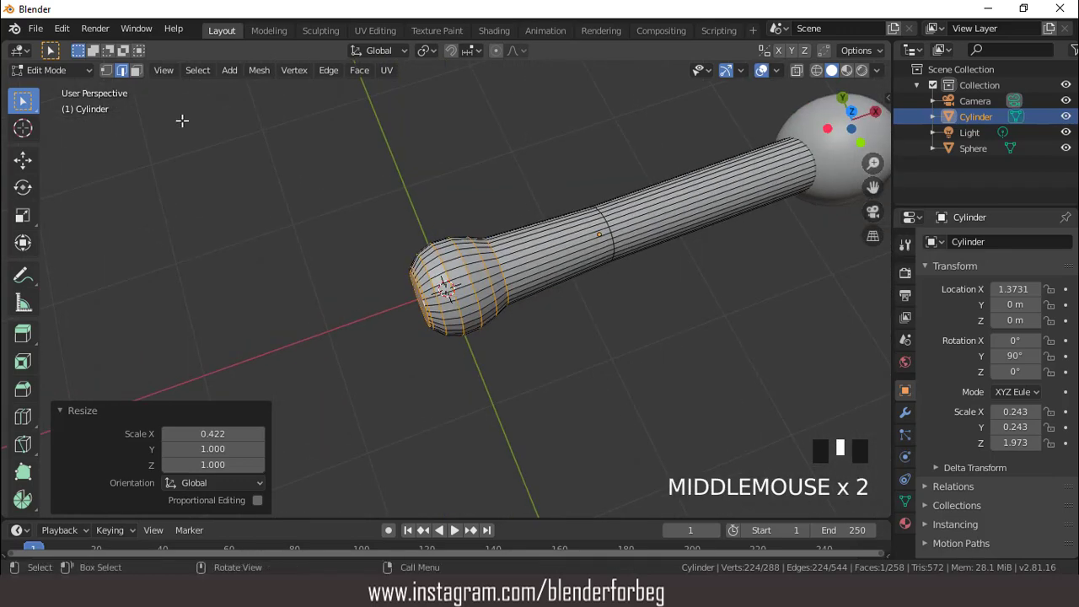
click(136, 71)
scroll(445, 224, up, 2)
middle_drag(445, 225, 430, 299)
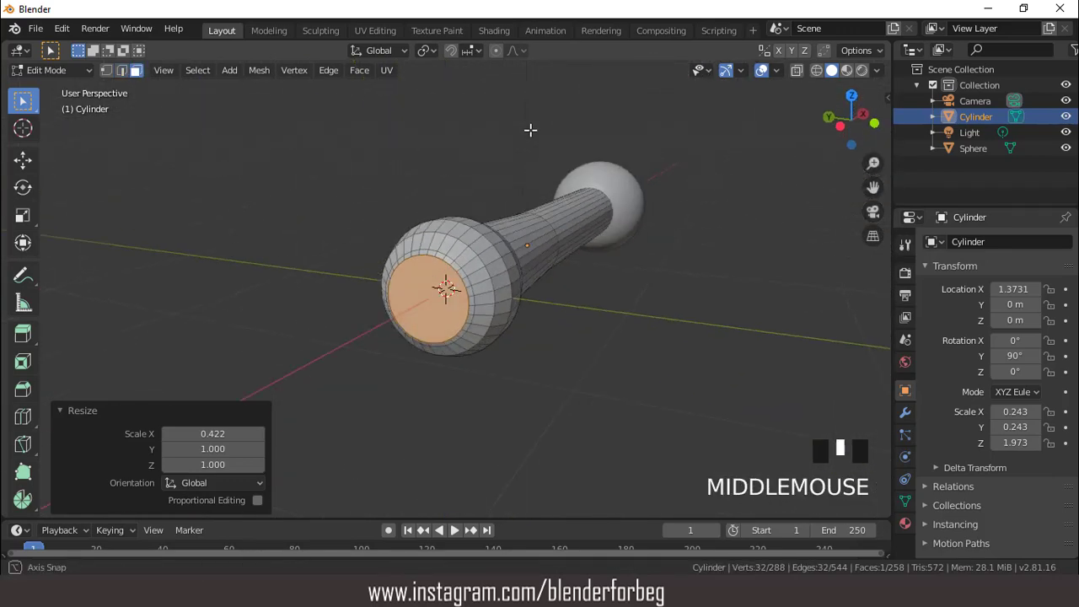
click(430, 298)
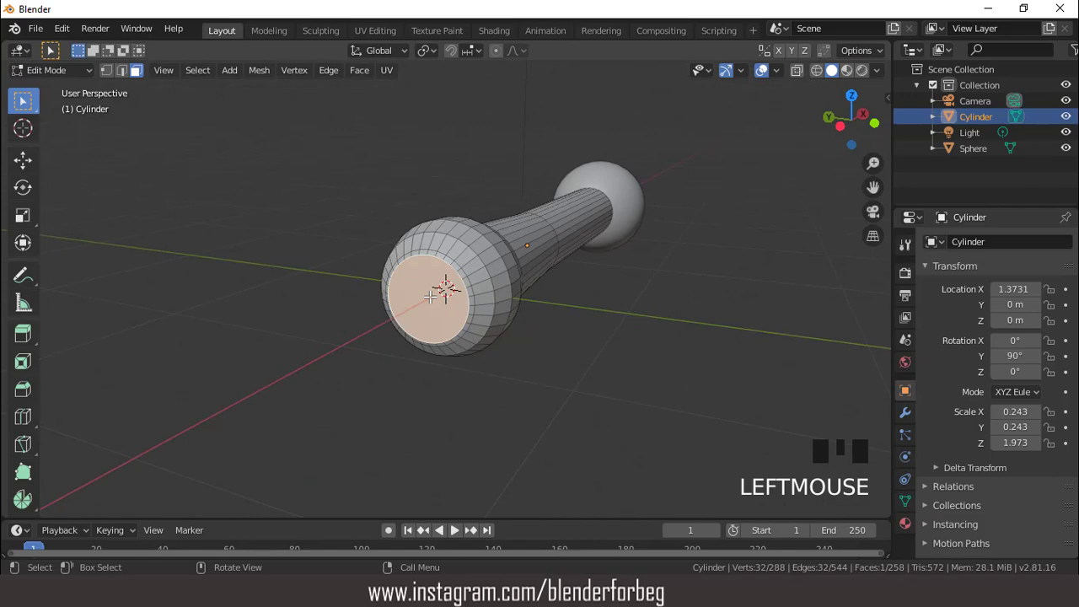
key(KP_7)
scroll(425, 271, down, 5)
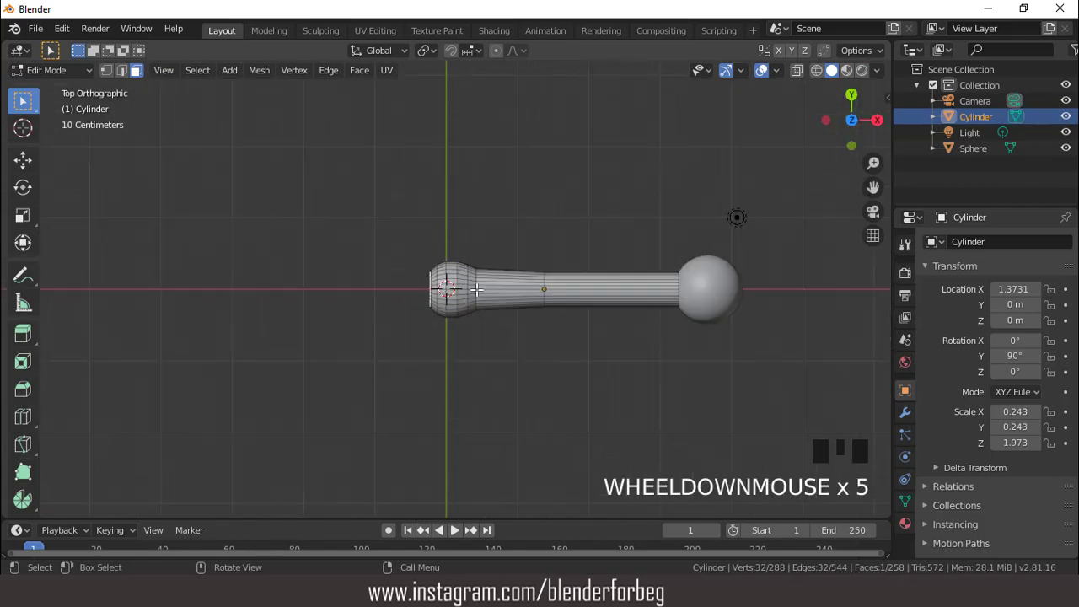
key(e)
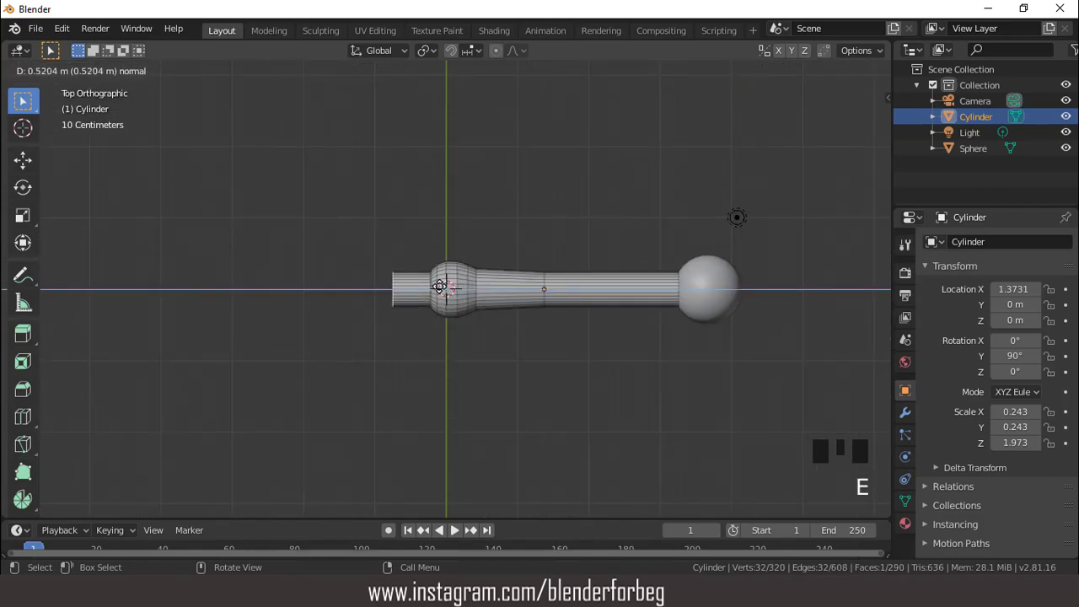
click(439, 287)
Add one centred loop cut to the newly extruded section and scale the loop uniformly to about 1.829
scroll(440, 289, up, 5)
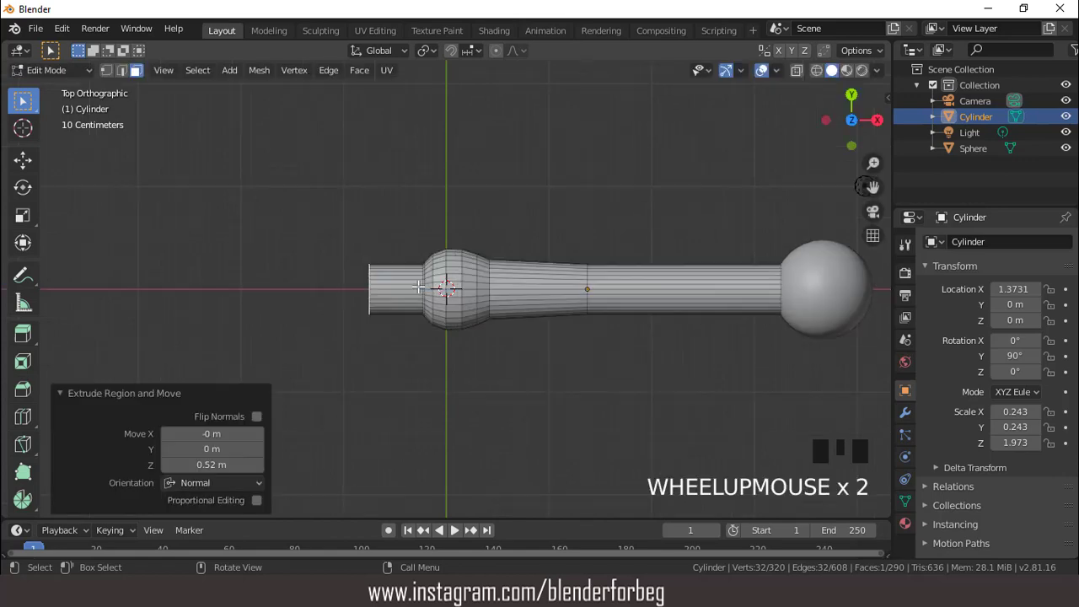
key(ctrl+r)
click(373, 280)
right_click(373, 281)
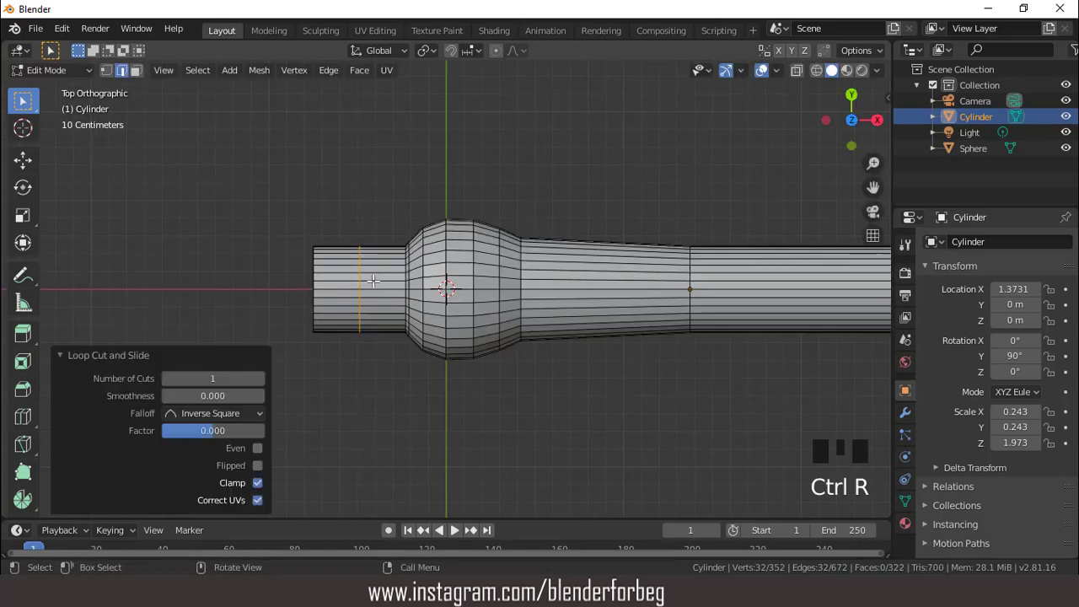
key(s)
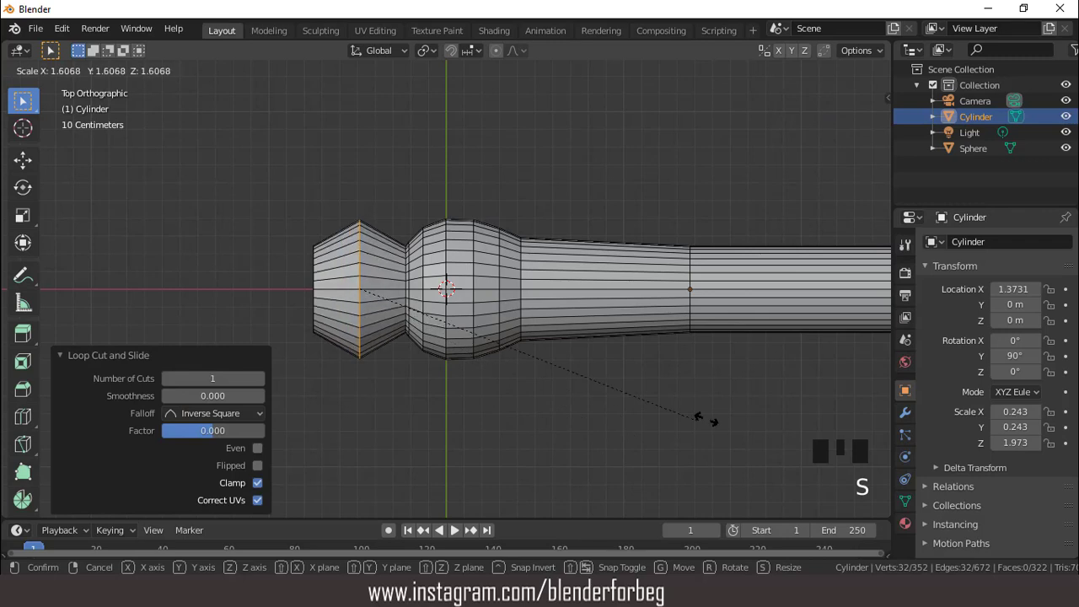
click(745, 414)
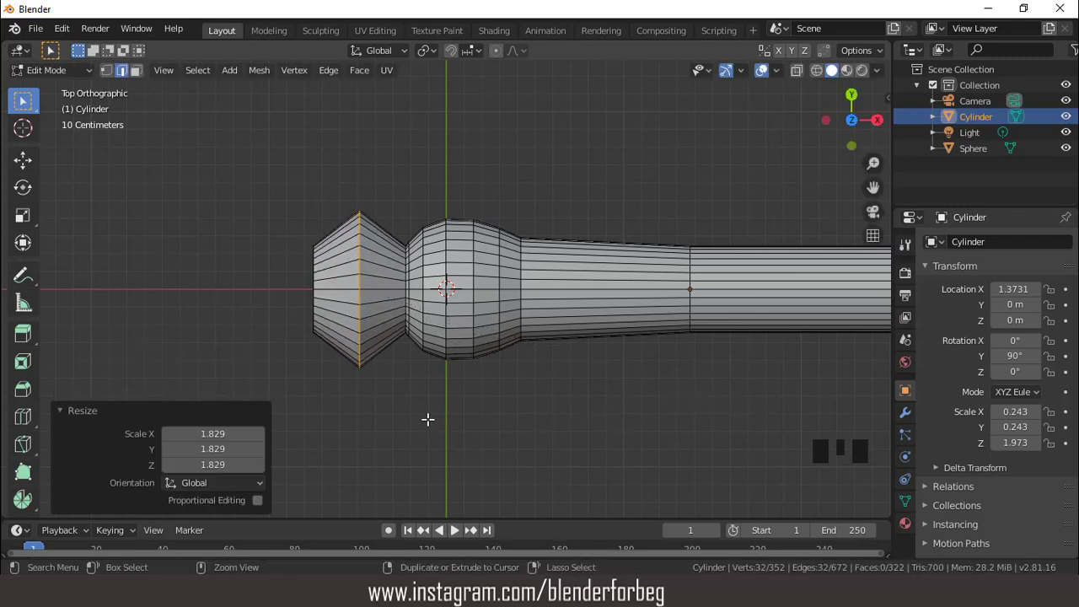
Bevel the enlarged loop with a width of about 0.426 m and 6 segments
key(ctrl+b)
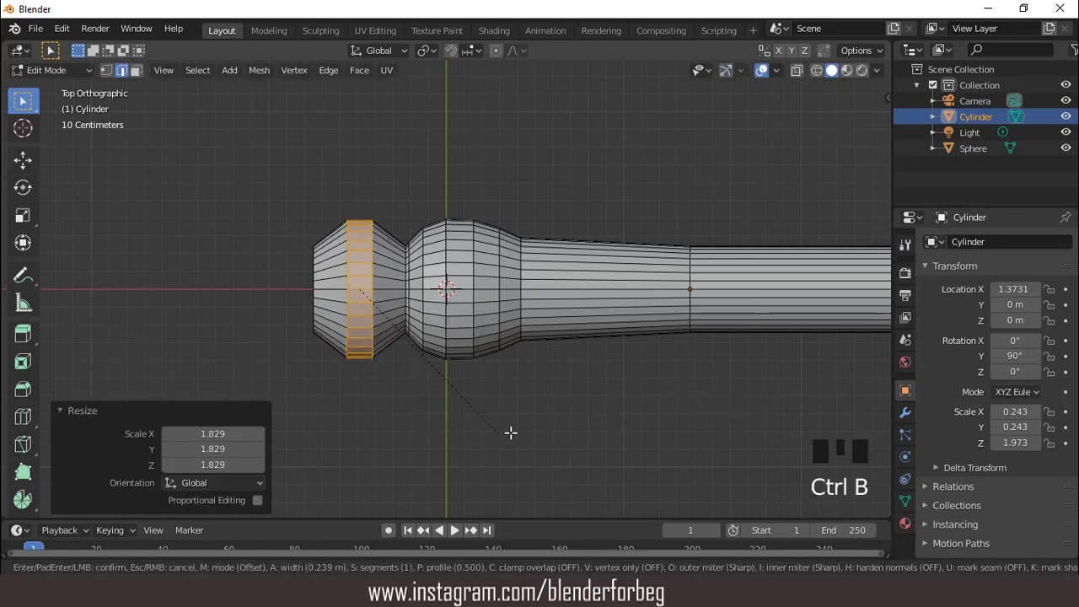
click(555, 424)
click(258, 292)
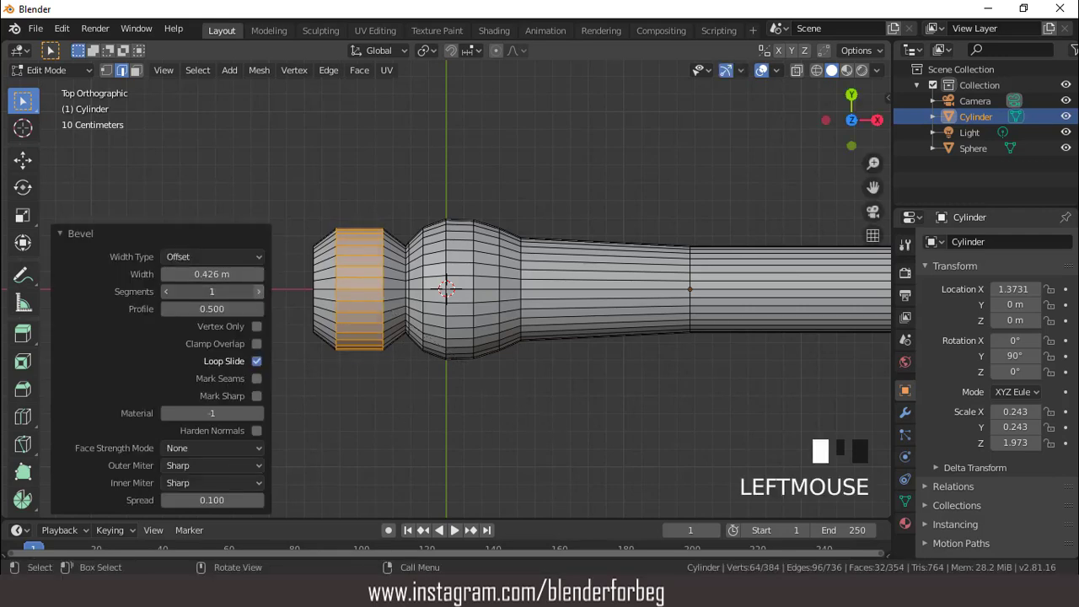
click(259, 292)
click(259, 292)
click(258, 291)
click(259, 291)
click(259, 291)
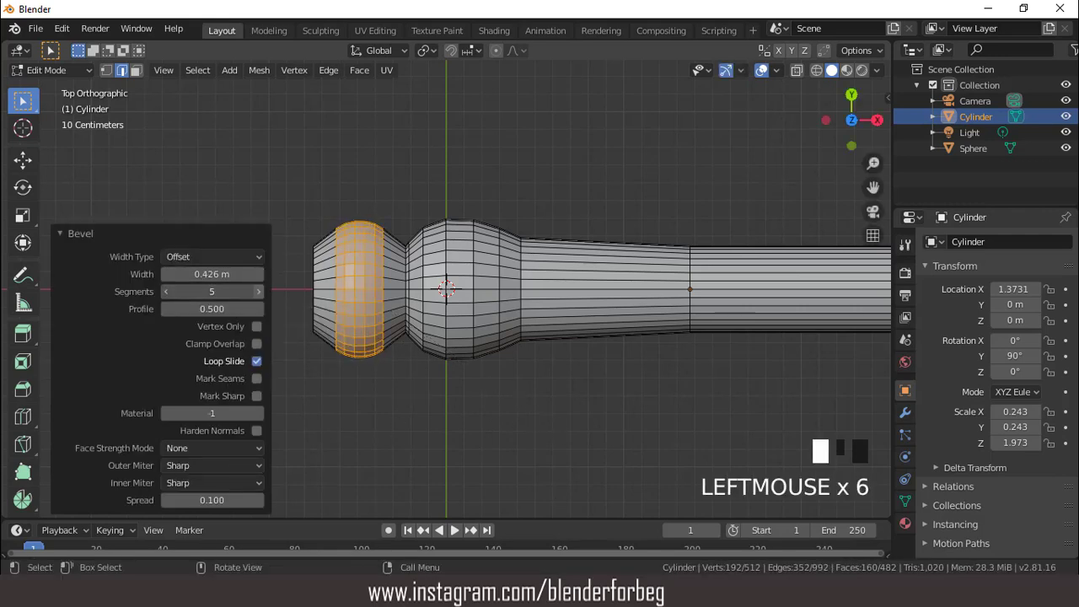
Widen the bevel to about 0.656 m so the end section becomes a rounder bulge
click(222, 274)
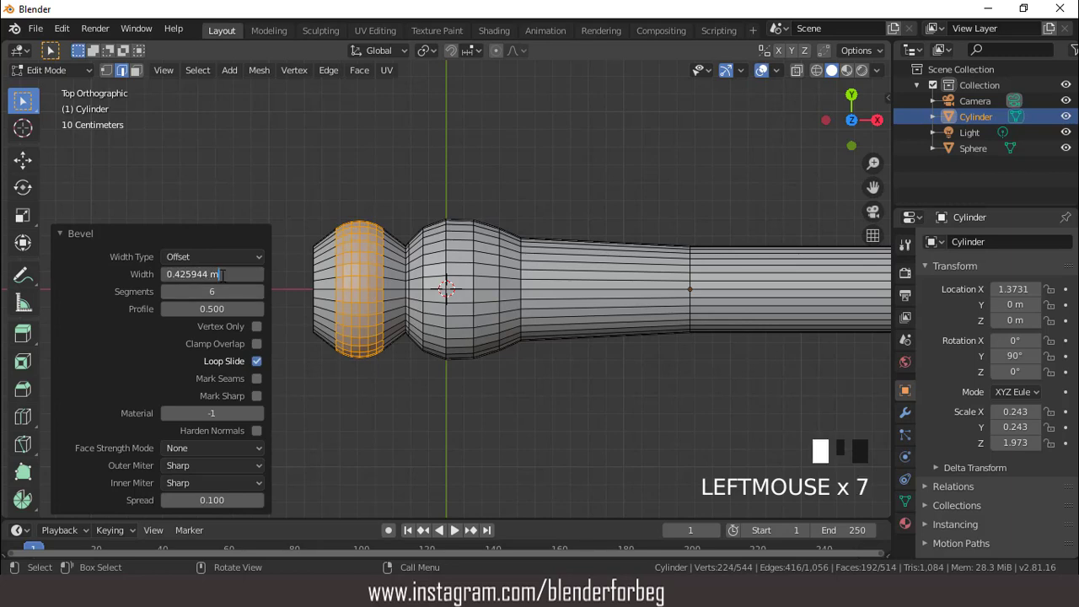
click(146, 324)
drag(207, 275, 226, 274)
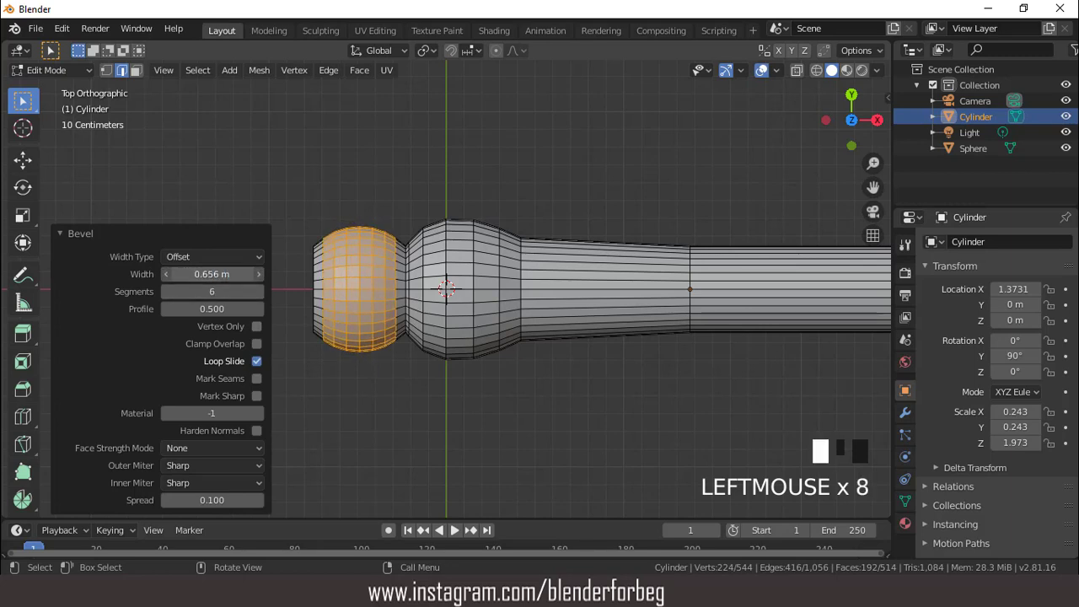
scroll(419, 209, down, 3)
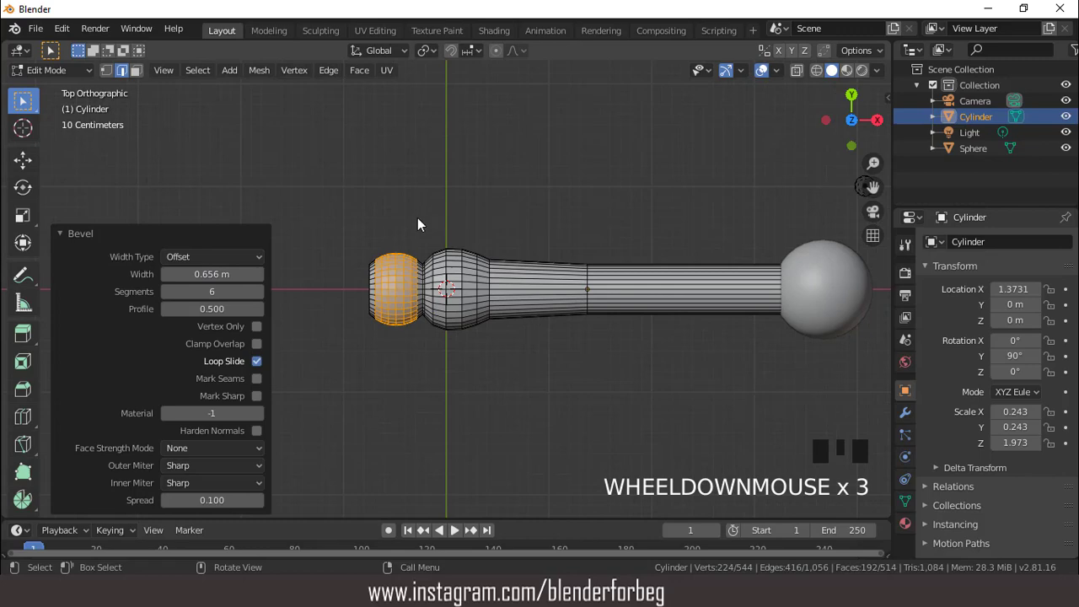
middle_drag(417, 217, 453, 187)
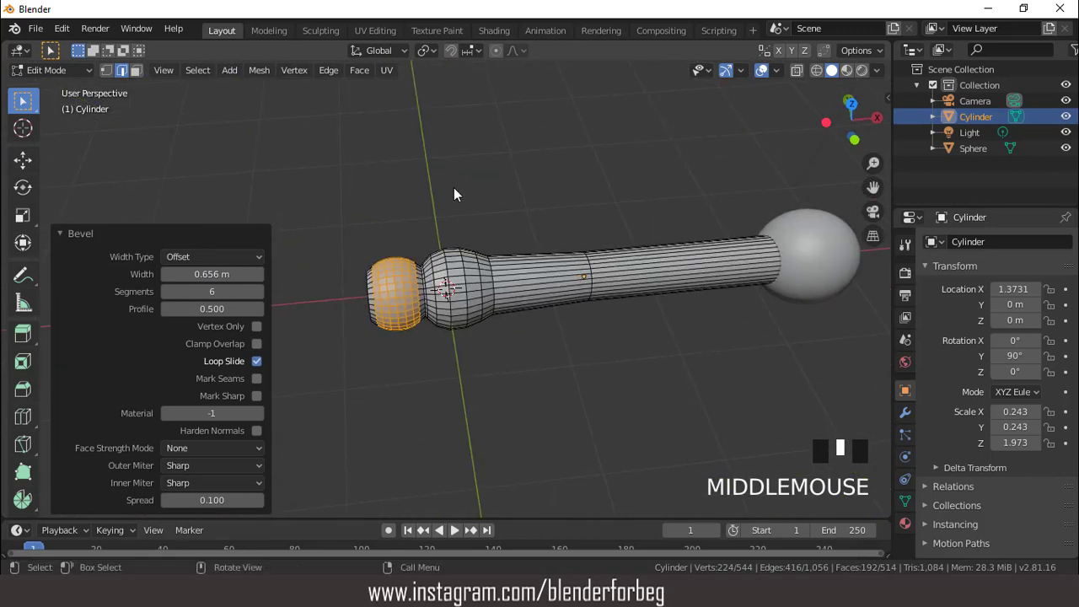
Return the cylinder to Object Mode and apply smooth shading to it
key(KP_7)
scroll(480, 174, down, 5)
key(Tab)
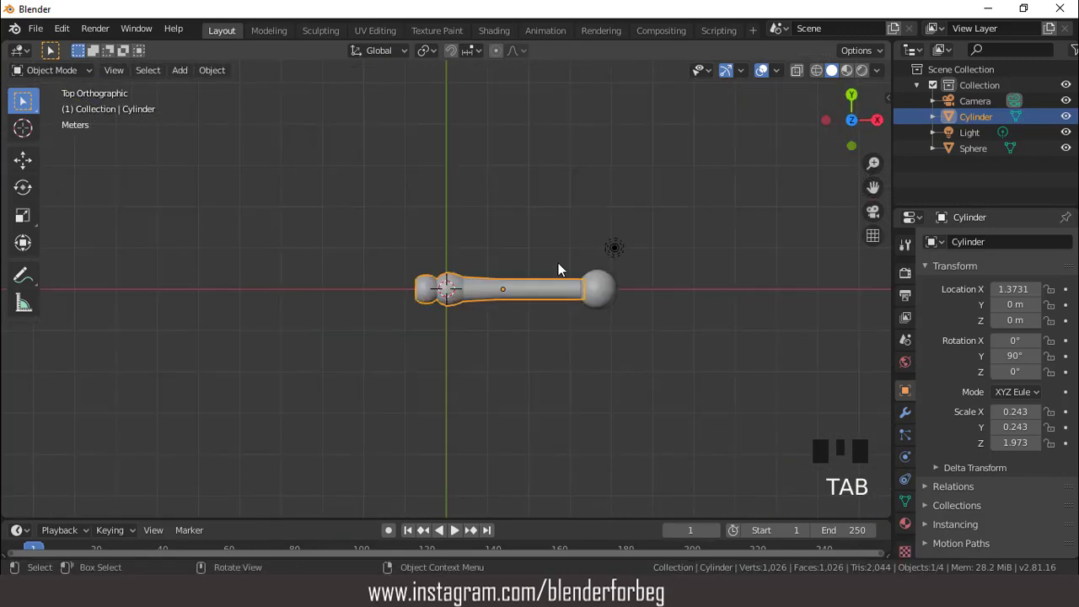
scroll(558, 268, up, 5)
scroll(558, 268, up, 1)
scroll(558, 266, down, 3)
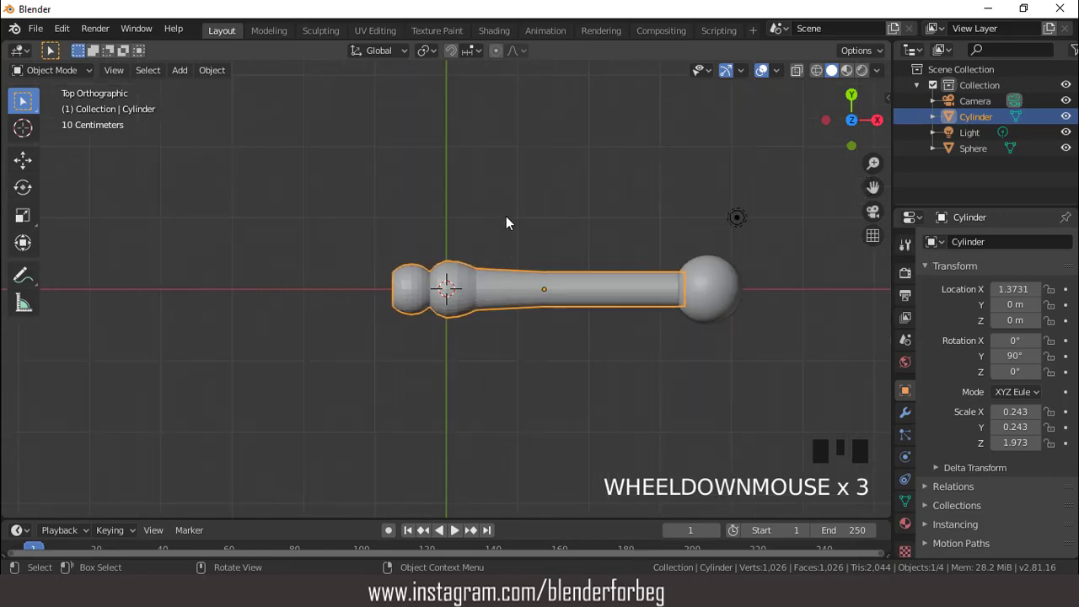
right_click(506, 212)
scroll(511, 248, up, 3)
scroll(511, 249, down, 4)
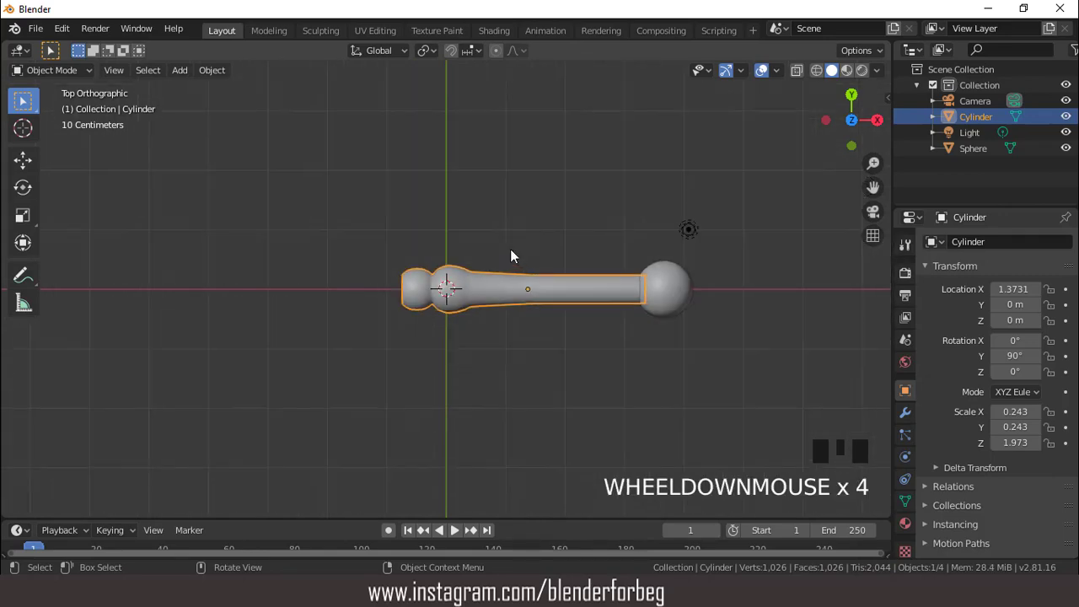
Hide the viewport overlays to examine the shaped shaft from an angle and from above, and restore the overlays
scroll(510, 248, up, 4)
scroll(510, 249, down, 2)
middle_drag(510, 248, 761, 75)
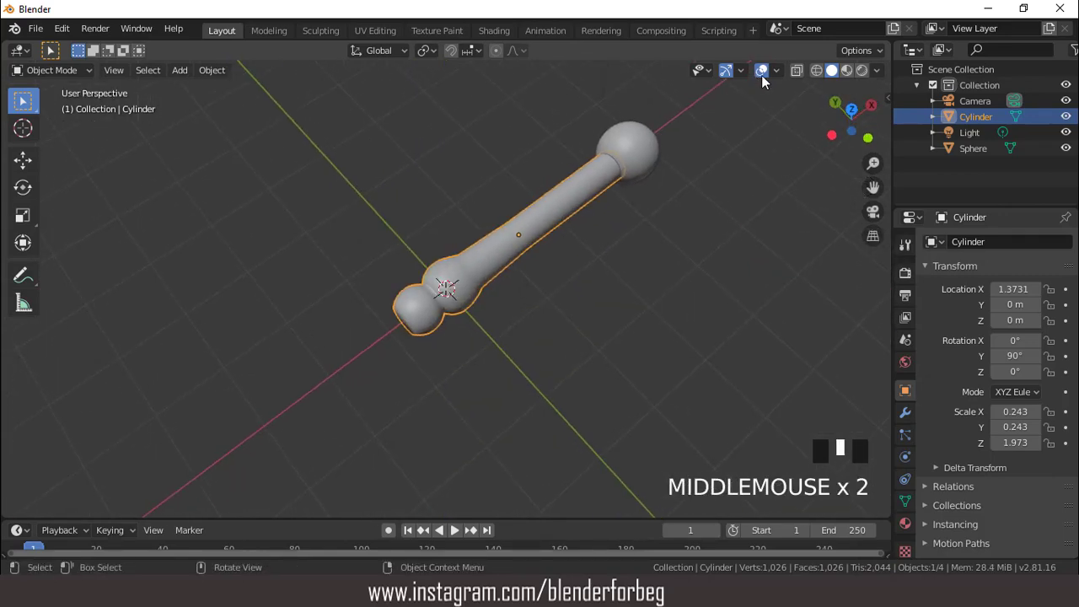
click(761, 71)
scroll(535, 233, up, 3)
middle_drag(535, 233, 453, 255)
key(KP_7)
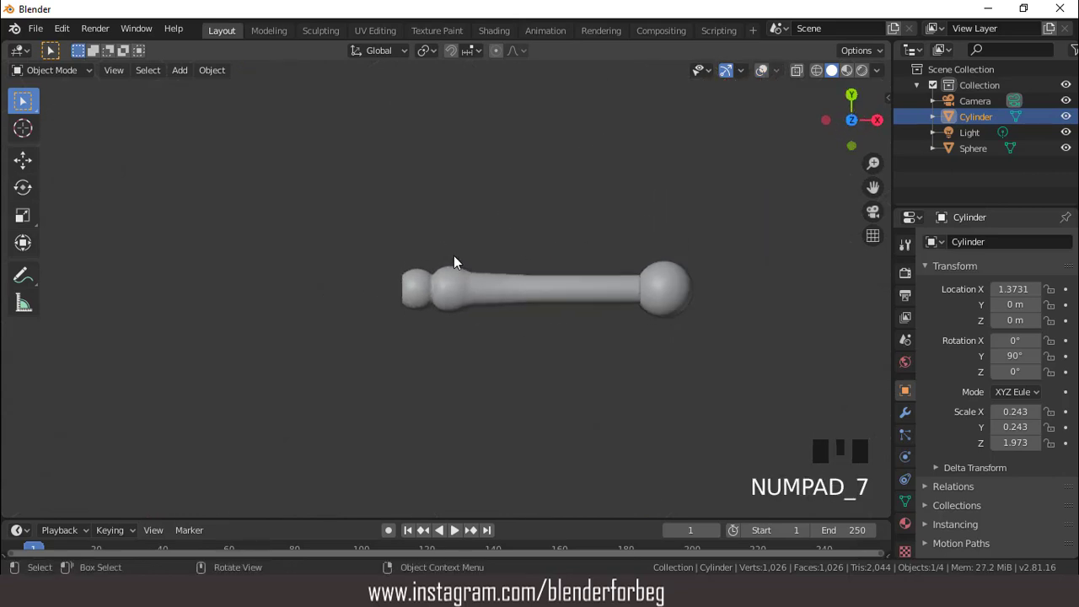
click(761, 71)
Add a 2 m cube mesh at the world origin
scroll(335, 149, down, 2)
click(180, 70)
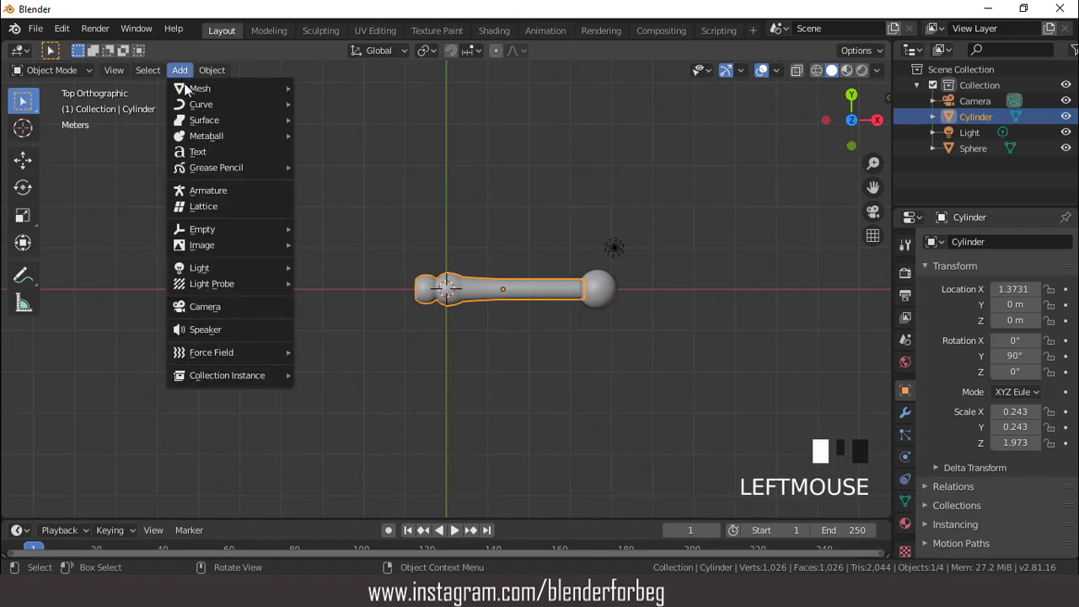
mouse_move(202, 88)
click(327, 101)
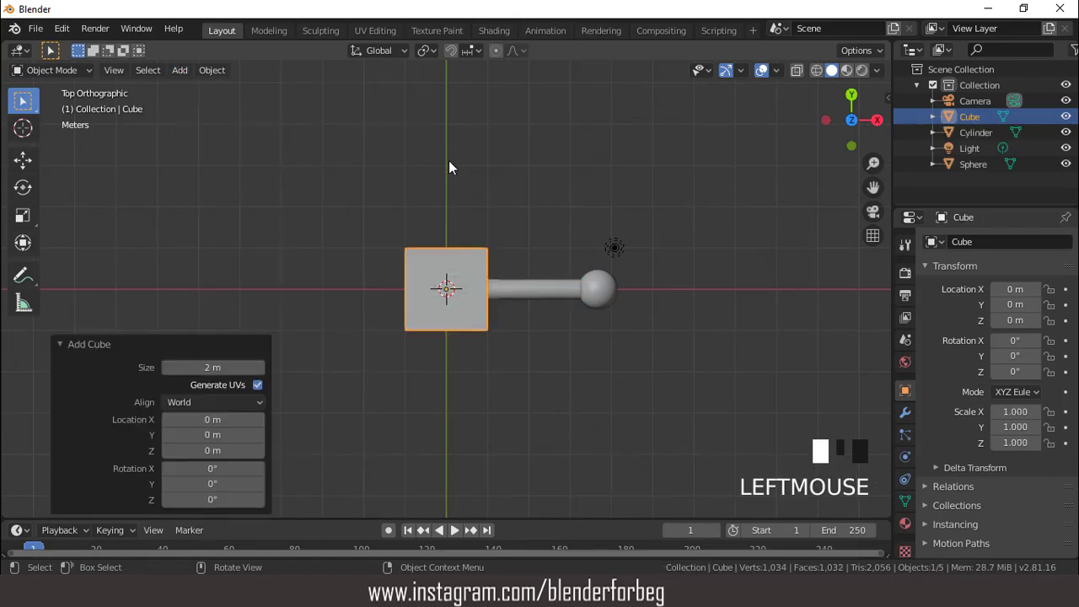
Flatten the cube along Z in front view to a scale of about 0.403, slightly thicker than the shaft's bulge
key(KP_1)
scroll(531, 350, up, 2)
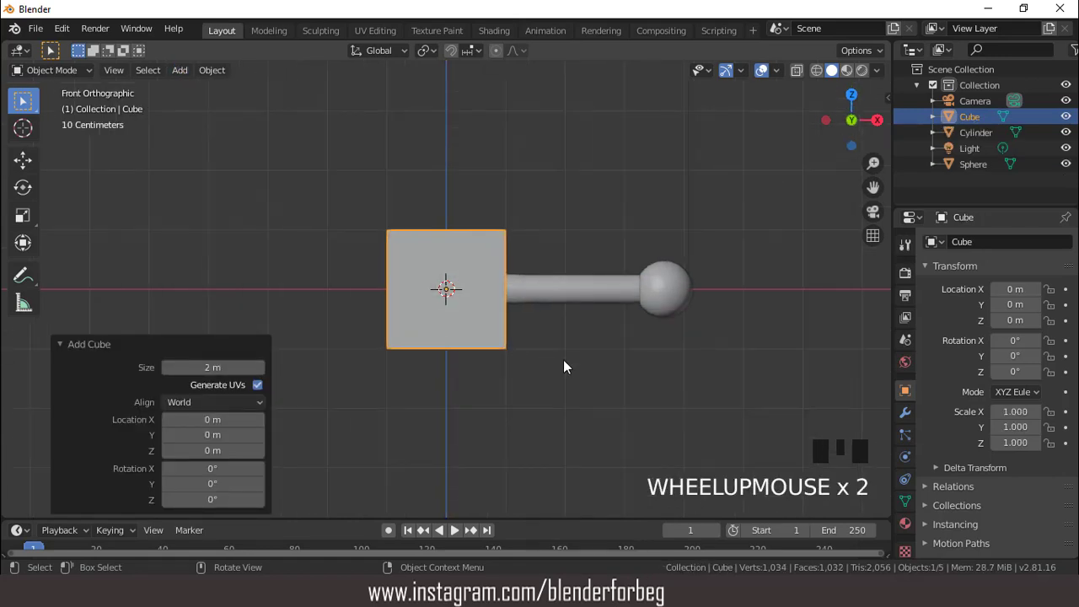
key(s)
key(z)
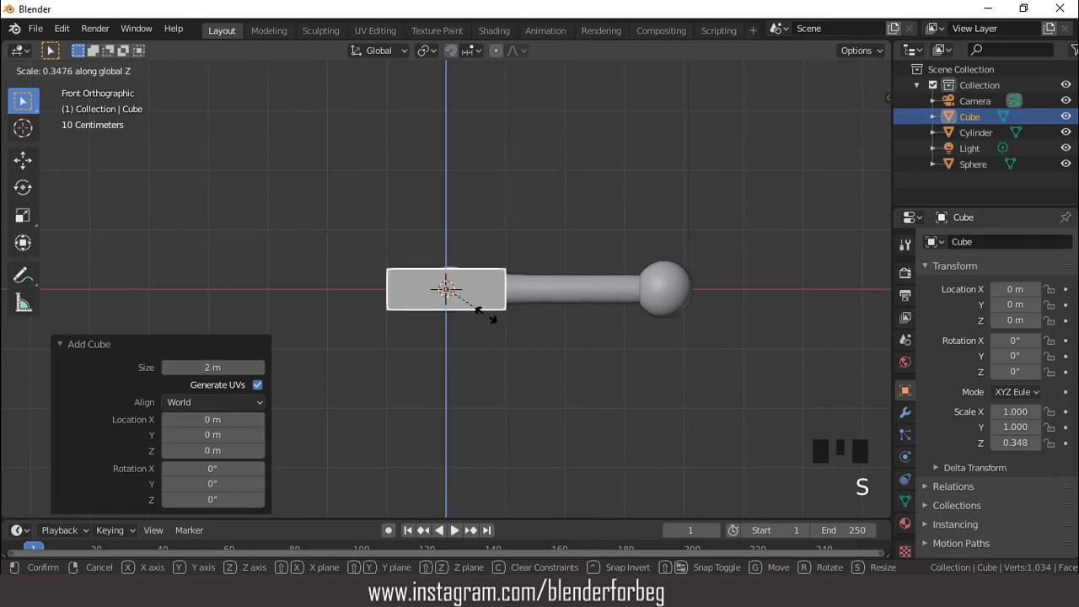
click(494, 295)
scroll(496, 286, up, 2)
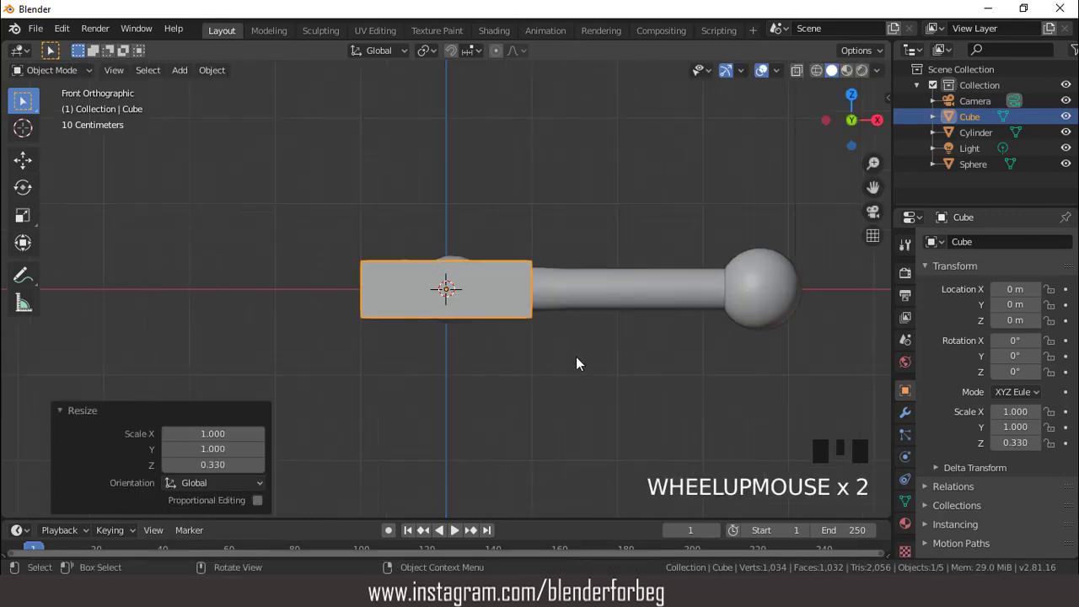
key(s)
key(z)
click(611, 356)
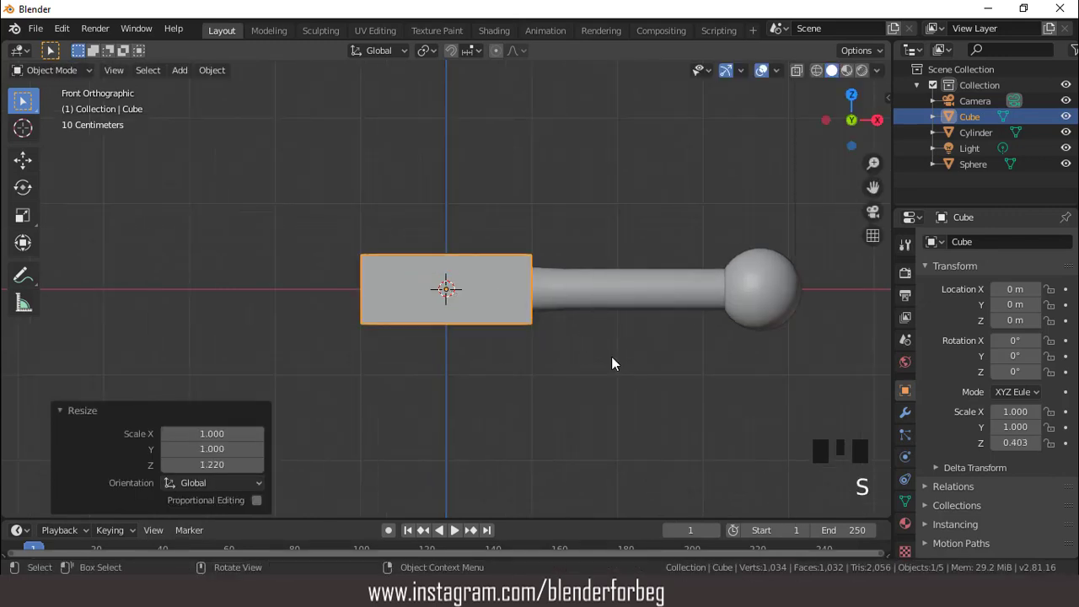
In top view, scale the cube along Y to about 1.344 and along X to about 0.564
key(KP_7)
scroll(585, 368, down, 2)
key(s)
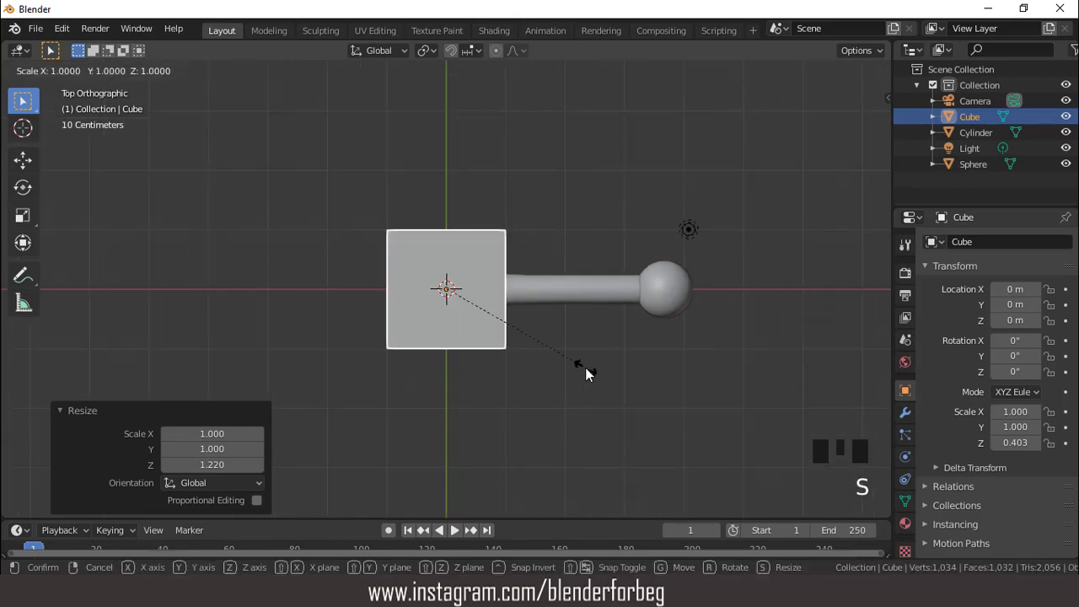
key(y)
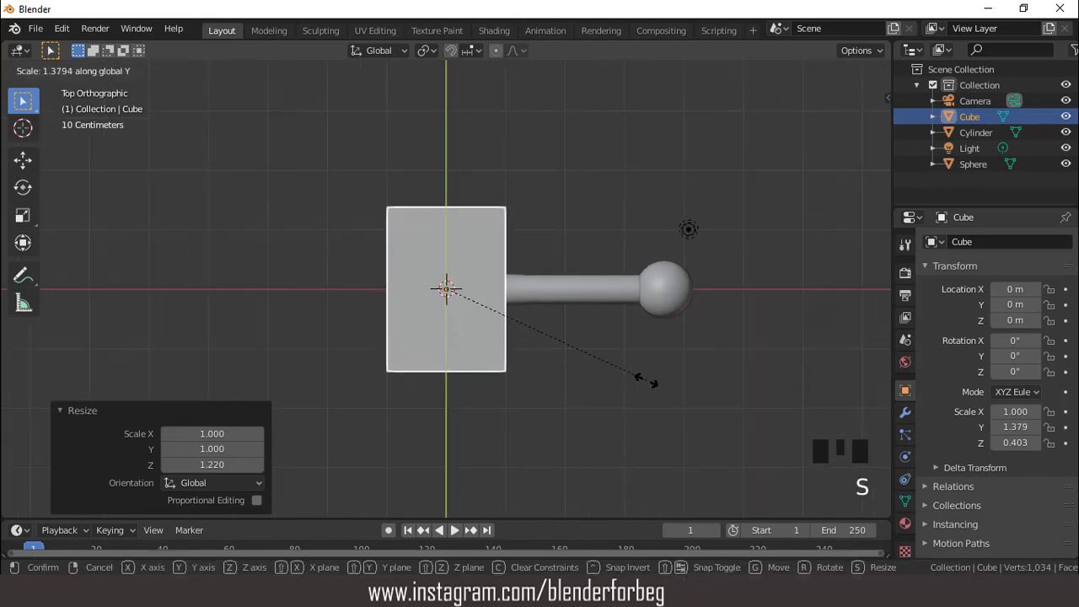
click(654, 399)
key(s)
key(x)
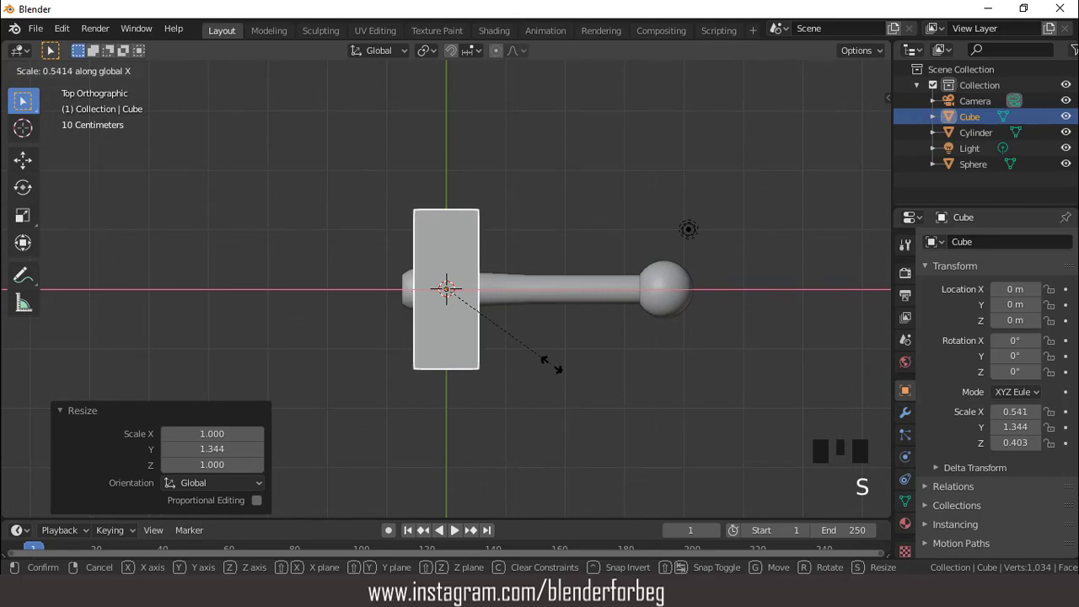
click(557, 364)
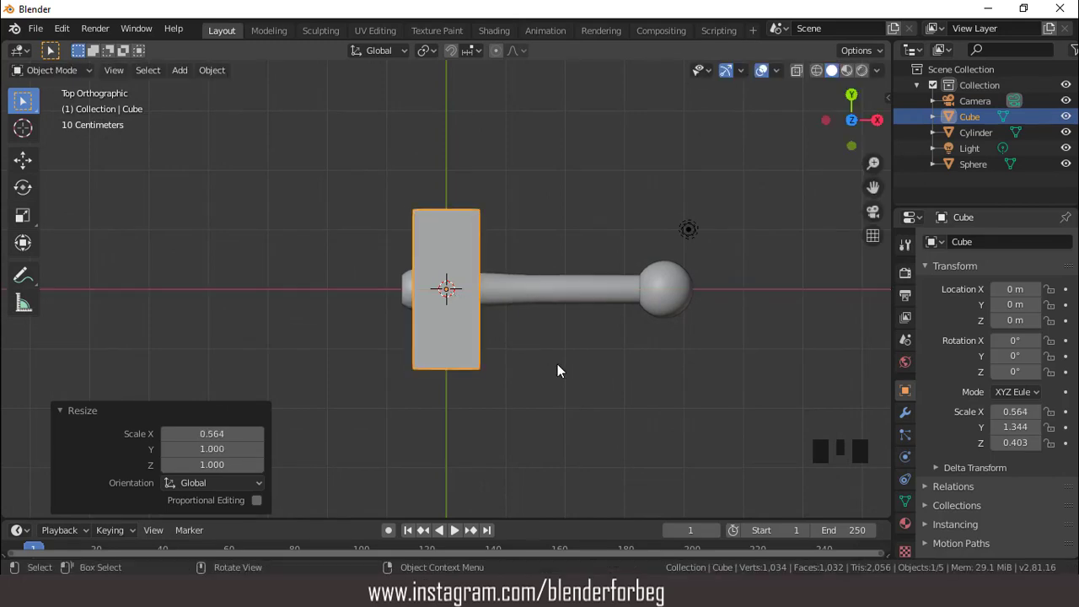
Move the cube about -1.2 m along X so it meets the shaft's bulged end
key(g)
key(x)
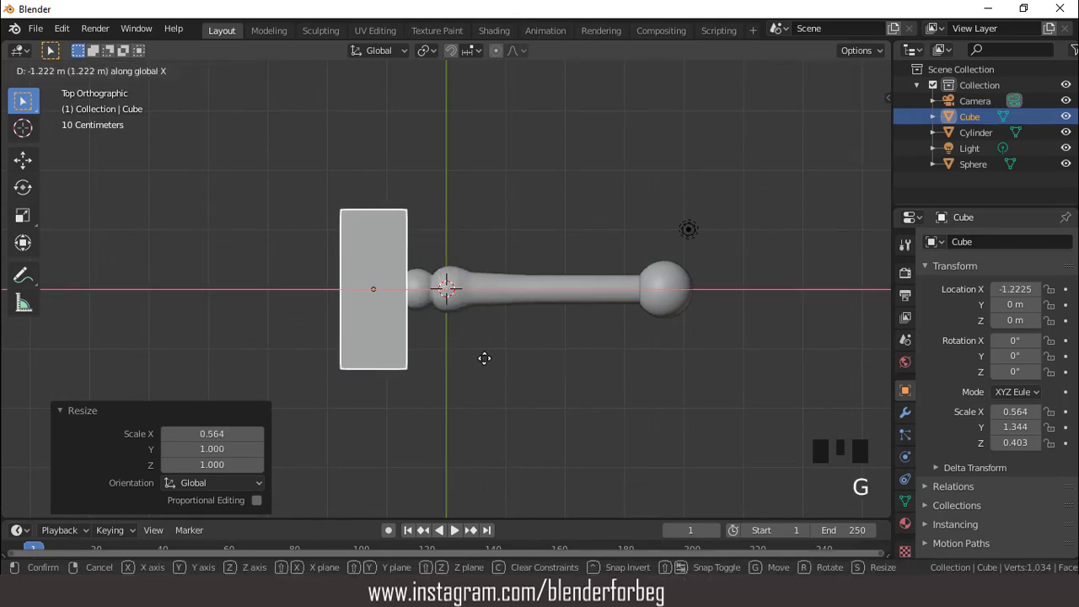
click(486, 358)
scroll(399, 316, up, 3)
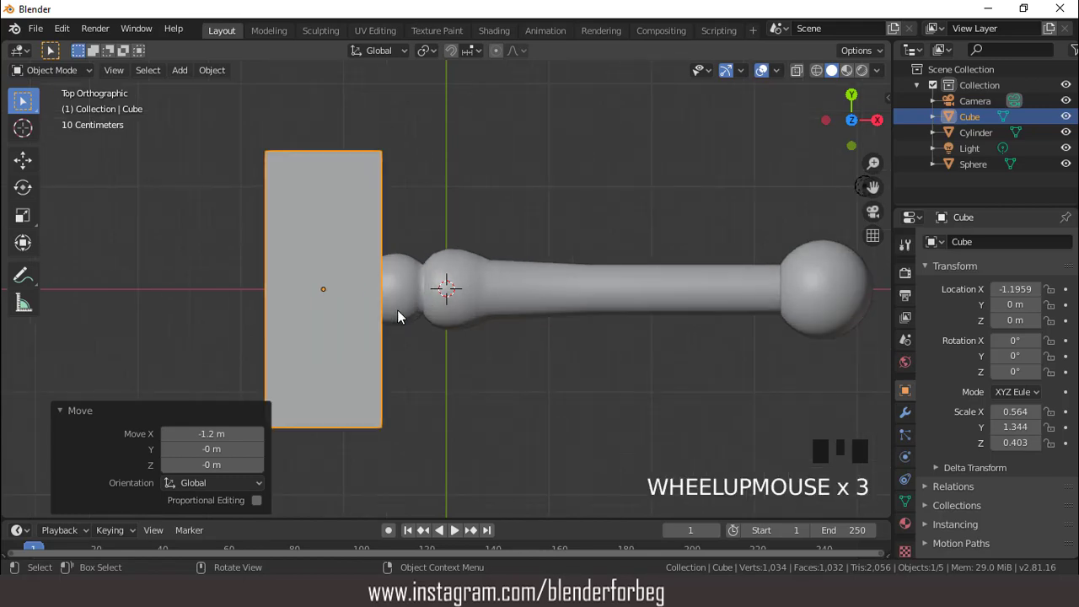
Enter Edit Mode on the cube and add one centred loop cut across the middle of its length
scroll(395, 310, down, 3)
middle_drag(396, 310, 423, 242)
scroll(425, 243, up, 2)
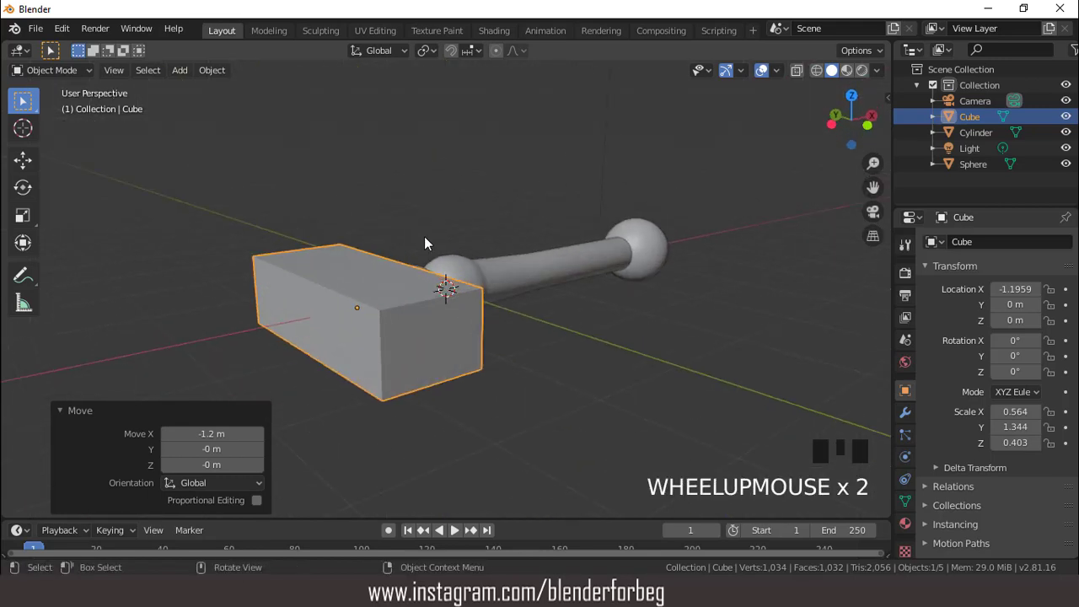
key(Tab)
key(KP_7)
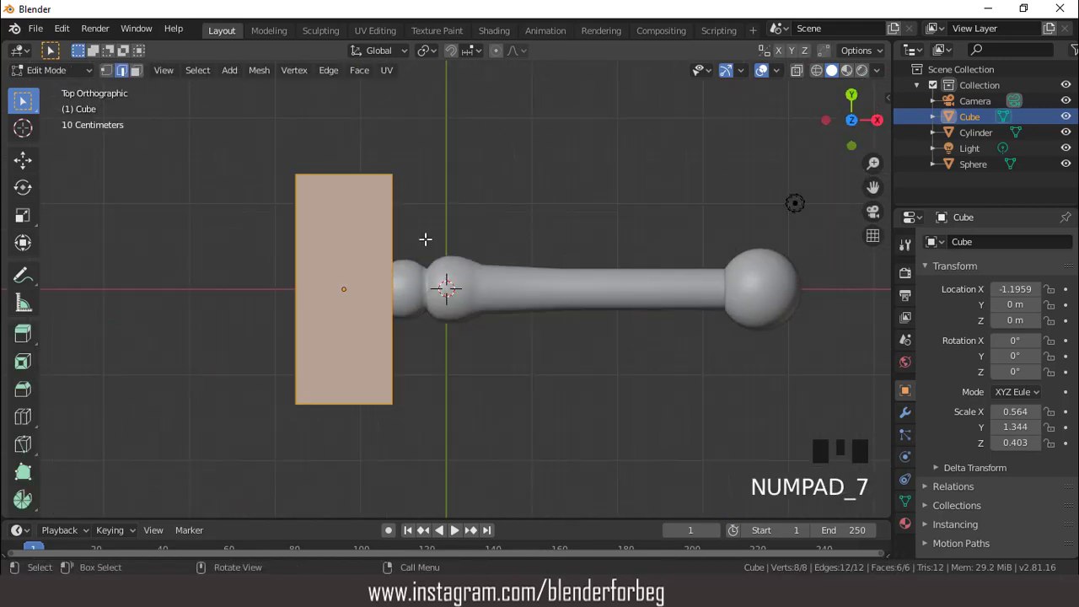
key(ctrl+r)
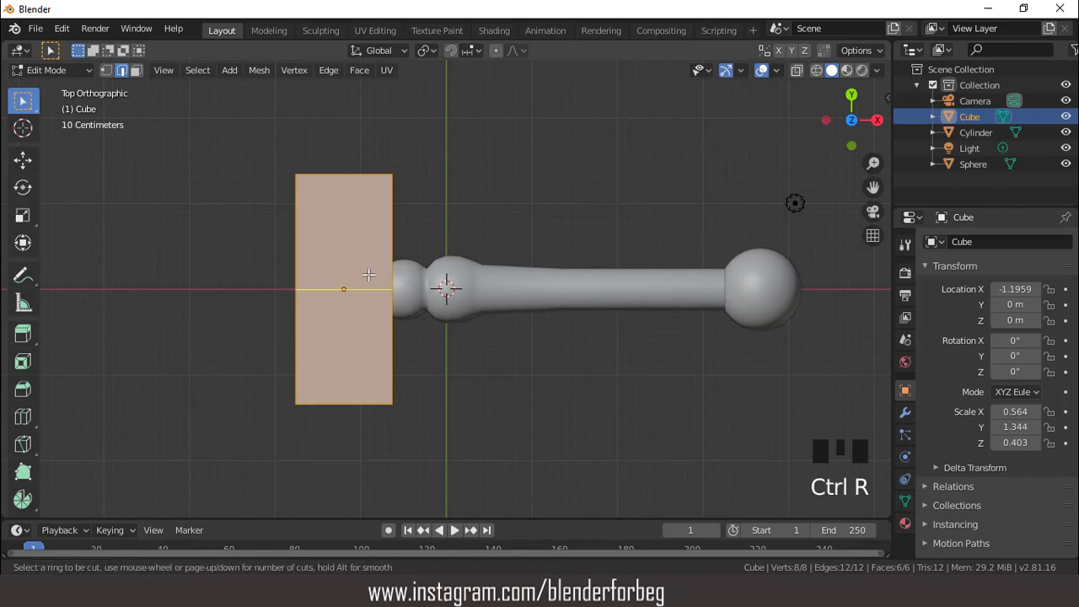
click(368, 275)
right_click(365, 337)
Select the cube's two opposite end faces along Y and scale them along Z to about 0.356 to taper the head
scroll(400, 324, up, 2)
middle_drag(399, 323, 168, 83)
click(140, 73)
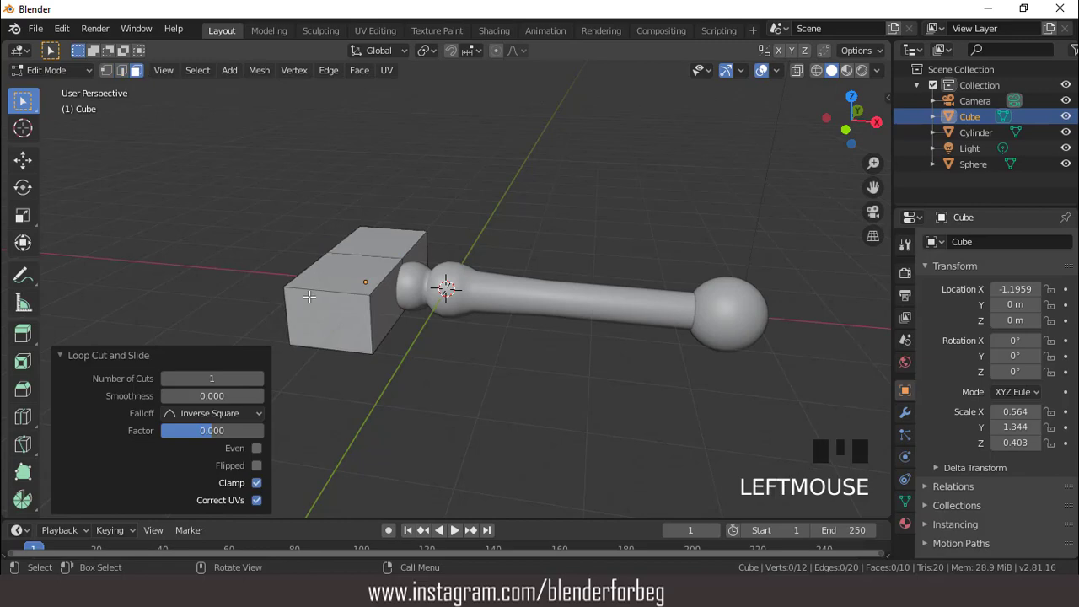
click(311, 297)
middle_drag(310, 297, 168, 275)
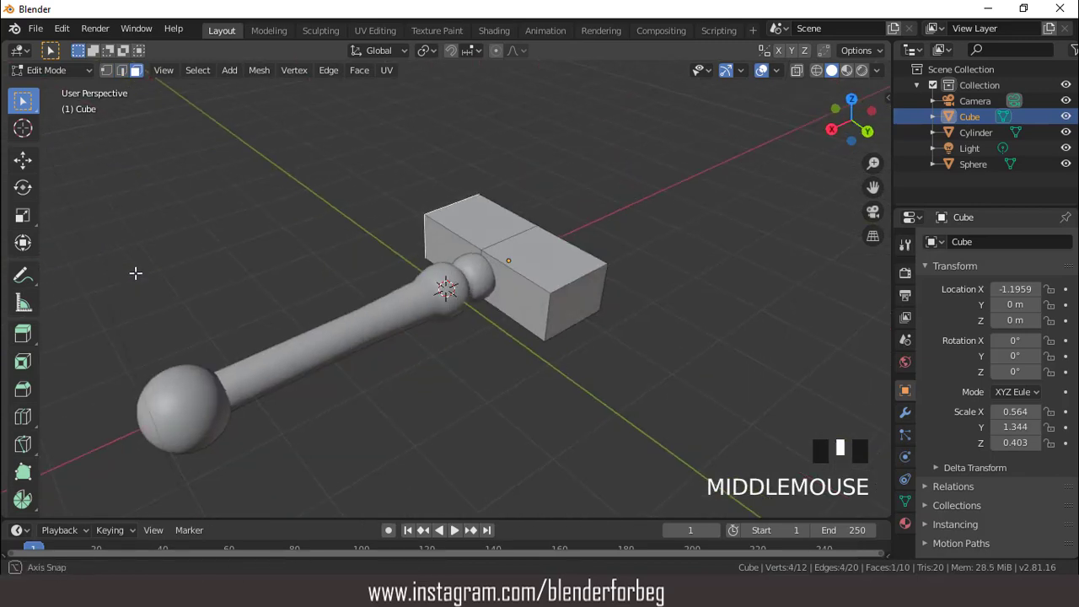
shift+click(558, 309)
key(KP_1)
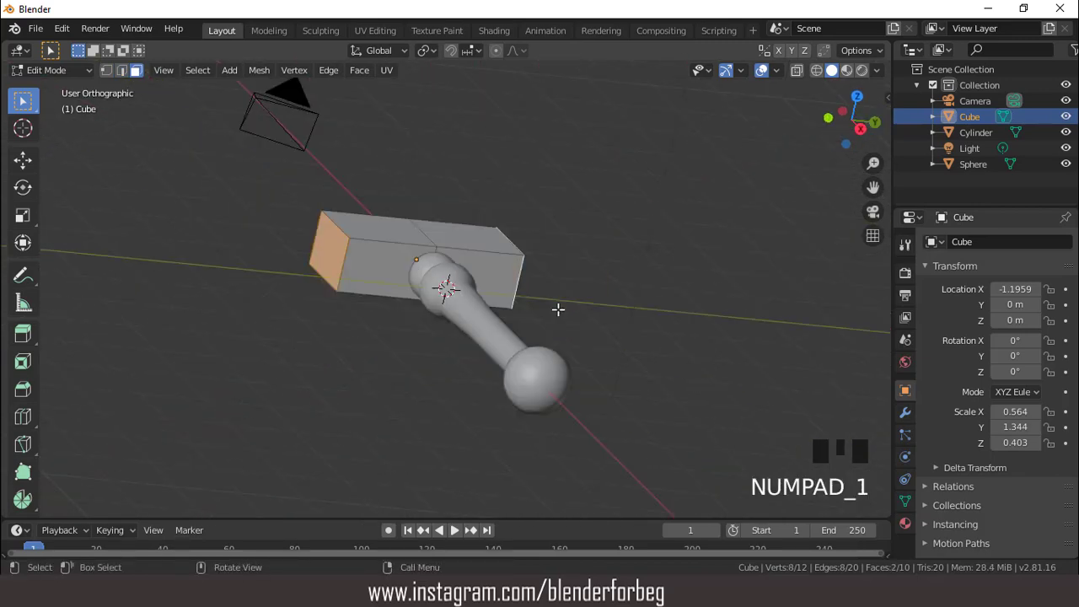
key(s)
key(z)
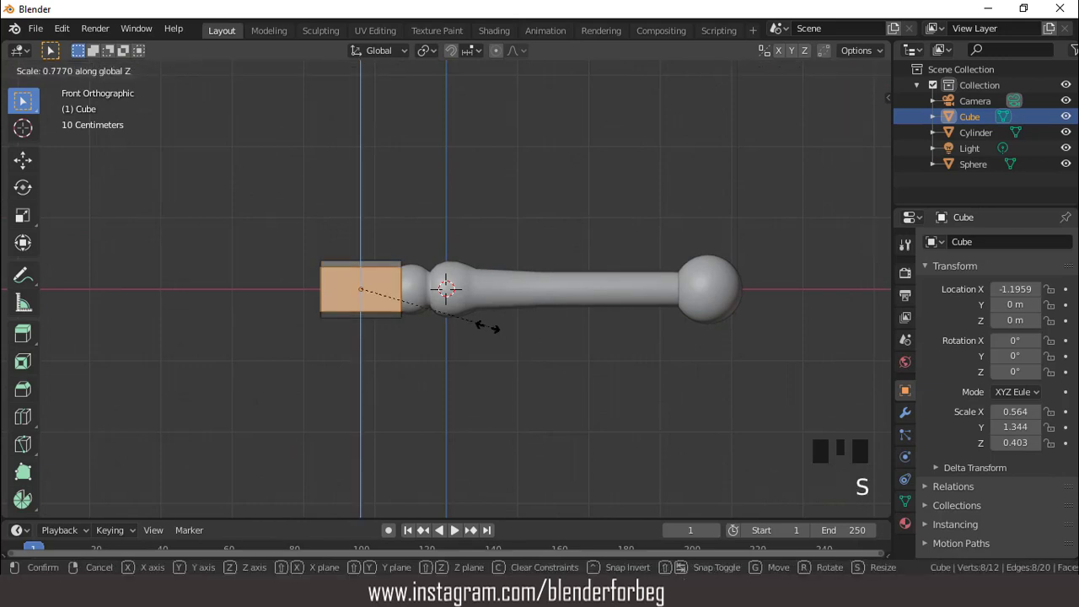
click(419, 304)
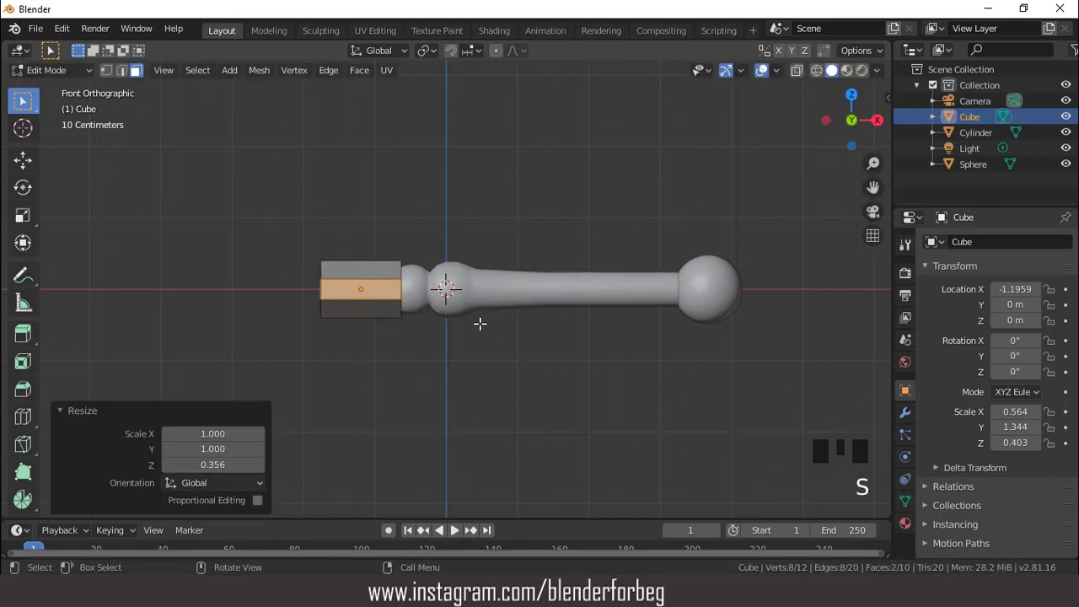
middle_drag(480, 320, 523, 273)
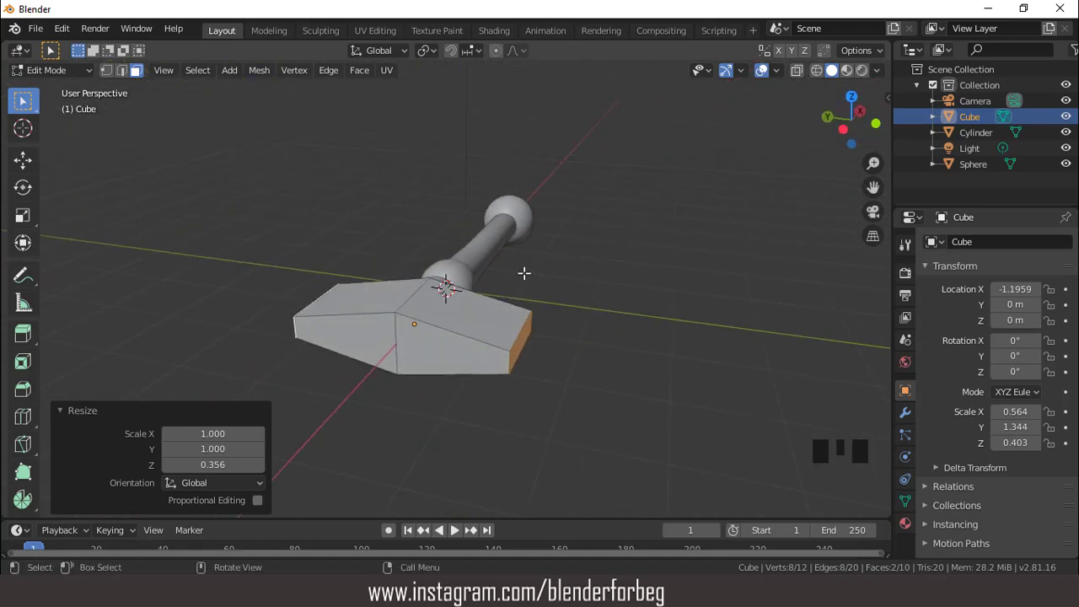
Select the vertical edge farthest from the handle on each end face and move both about 0.554 m along X
click(121, 71)
click(508, 360)
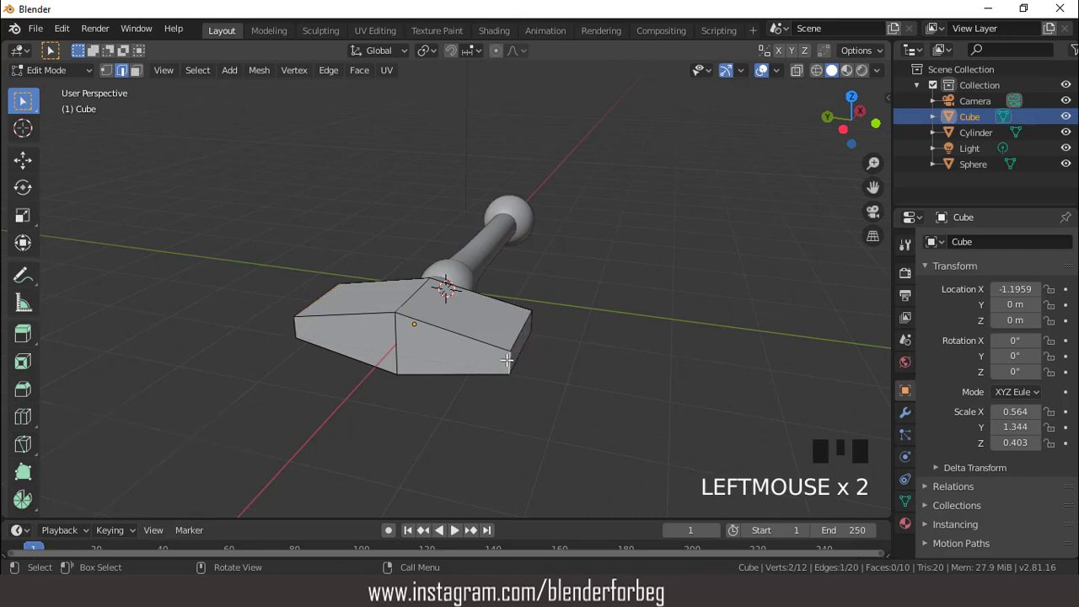
shift+click(297, 327)
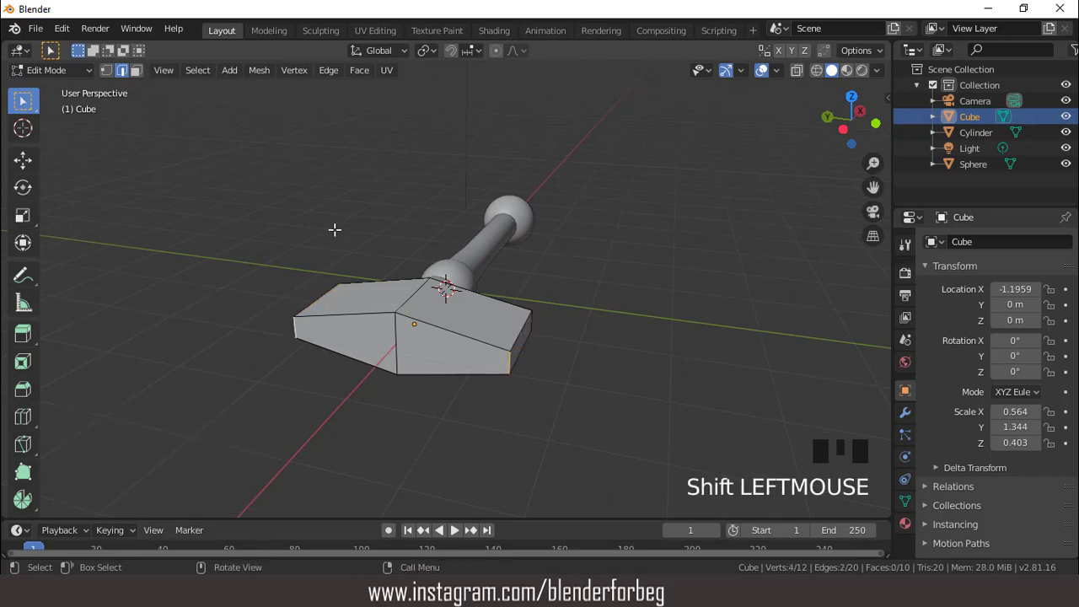
key(KP_7)
key(g)
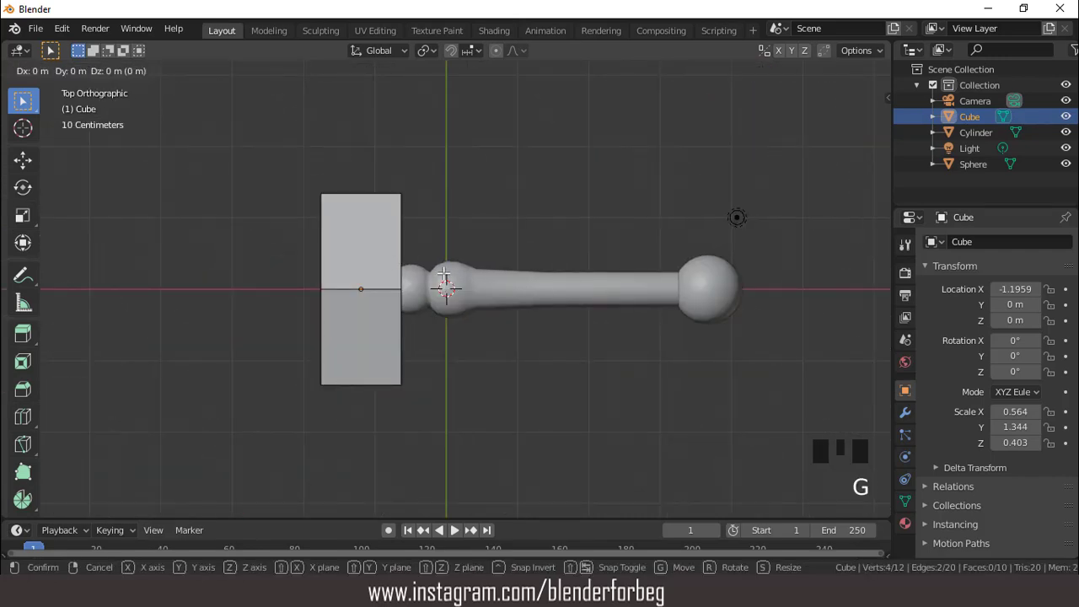
key(x)
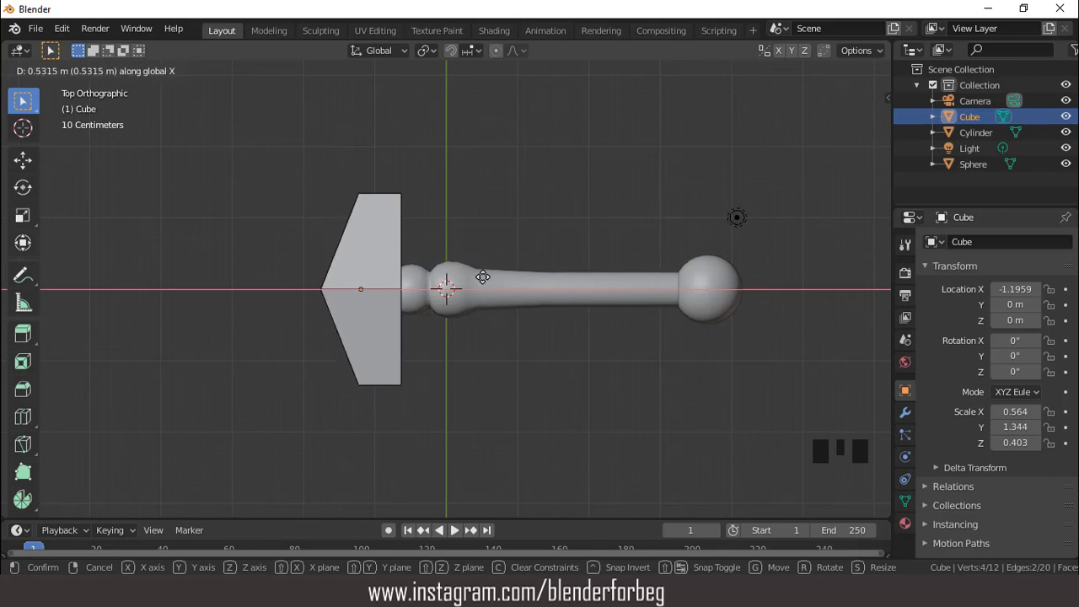
click(482, 276)
Move the same two end edges a further 0.074 m or so along X toward the handle
scroll(404, 305, up, 1)
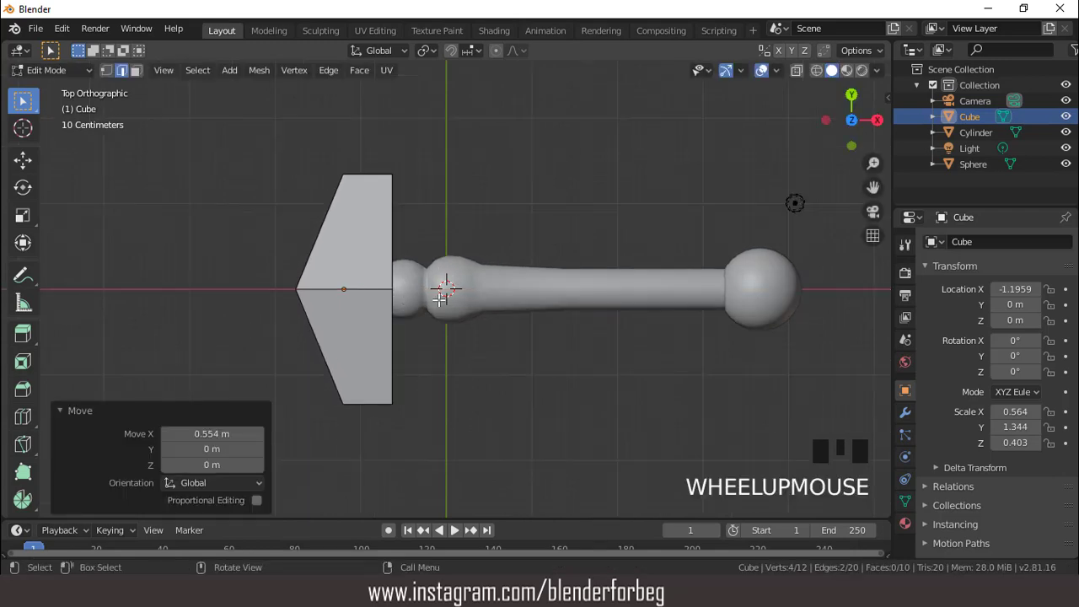
key(g)
key(x)
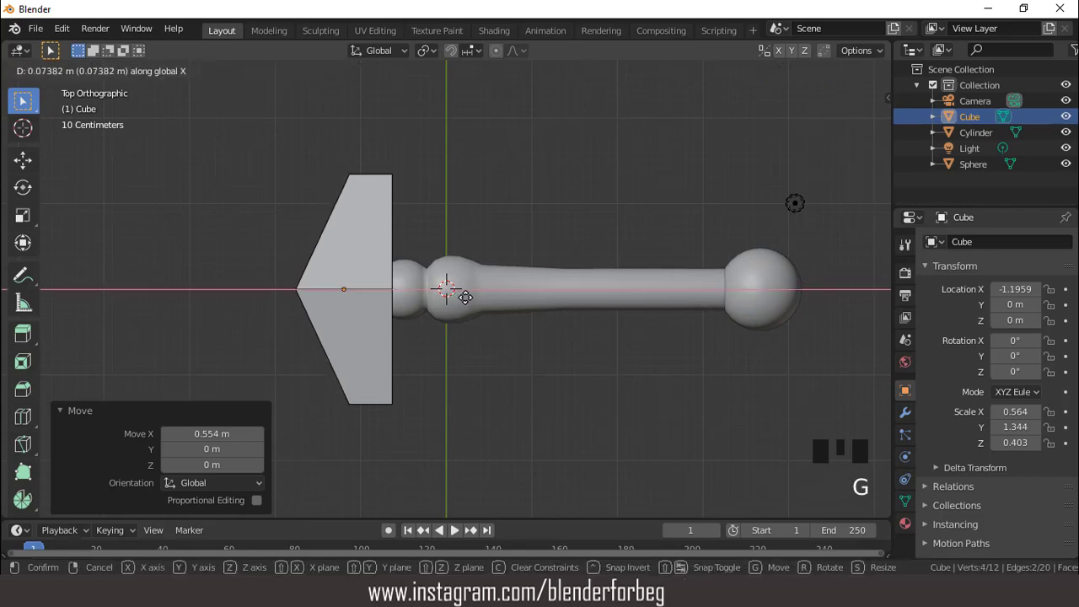
click(414, 265)
Add one loop cut around the middle of each half of the head
scroll(414, 265, down, 2)
middle_drag(421, 270, 479, 166)
scroll(441, 305, up, 3)
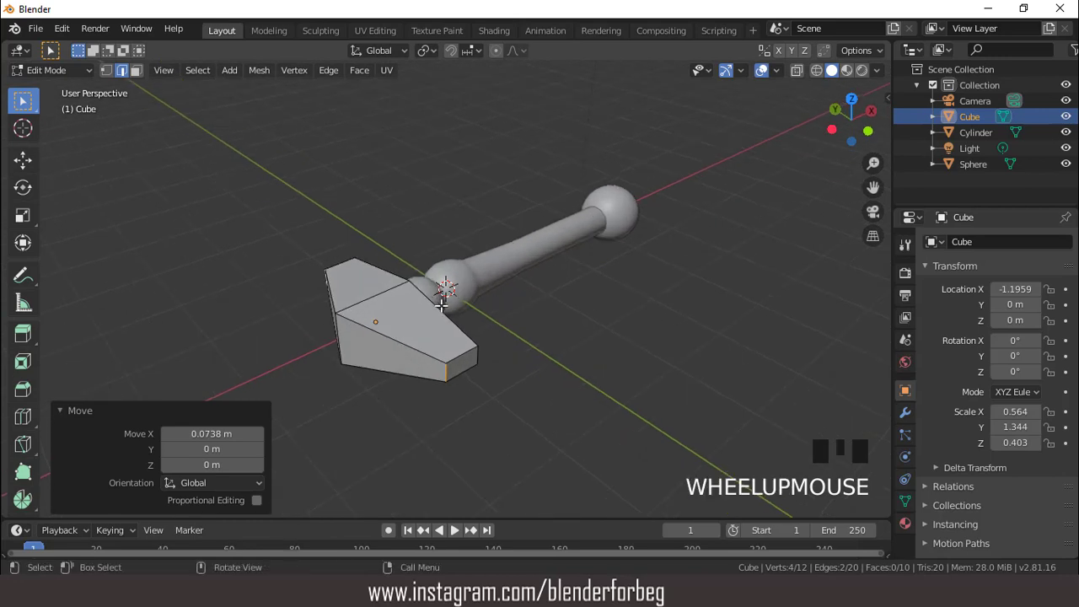
scroll(441, 305, down, 1)
middle_drag(441, 305, 368, 333)
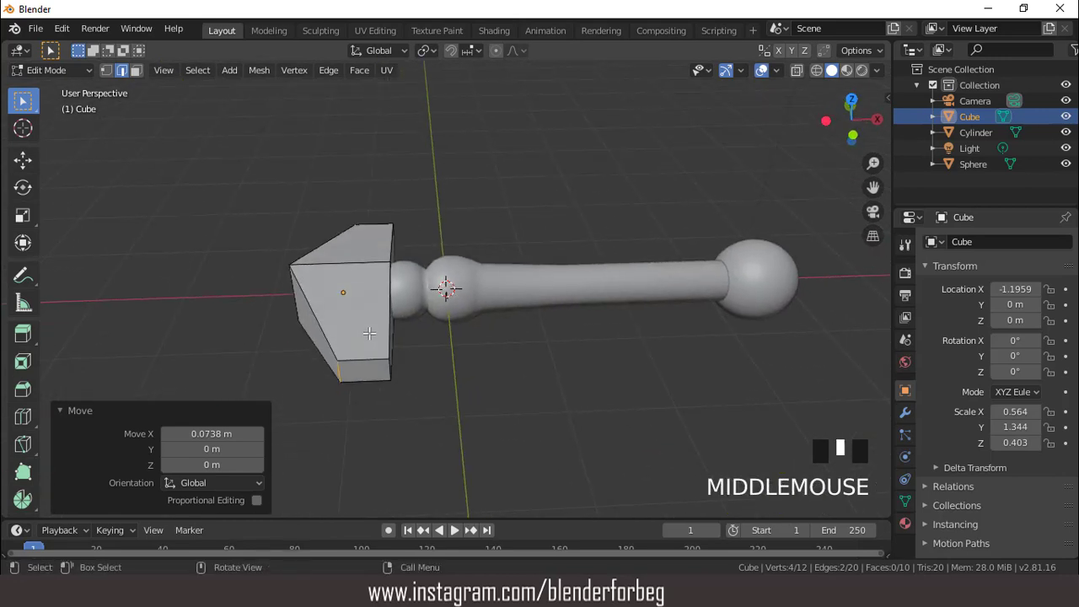
key(KP_7)
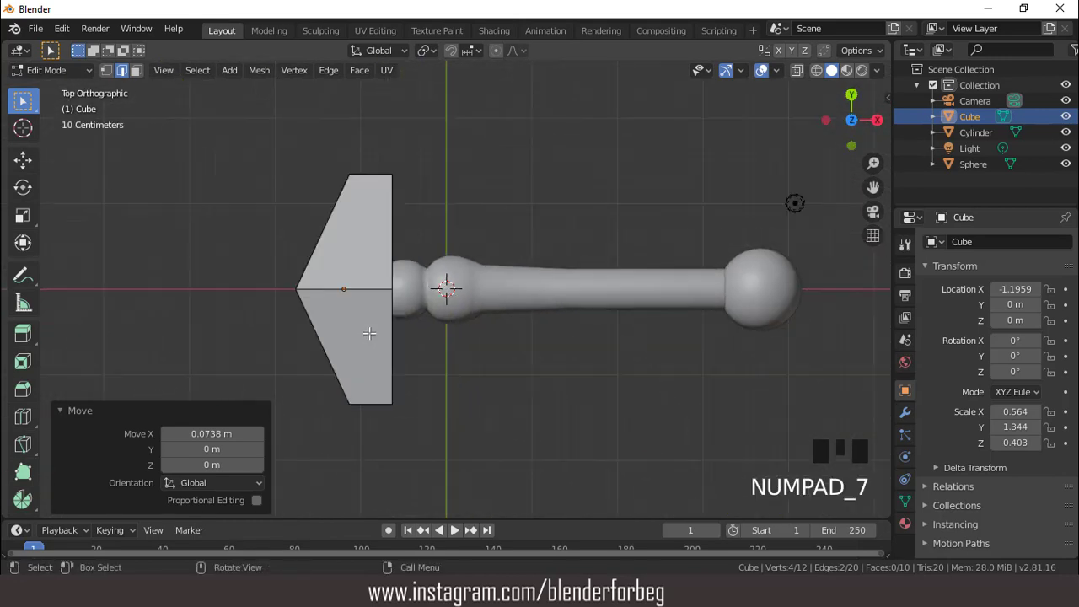
key(ctrl+r)
click(353, 231)
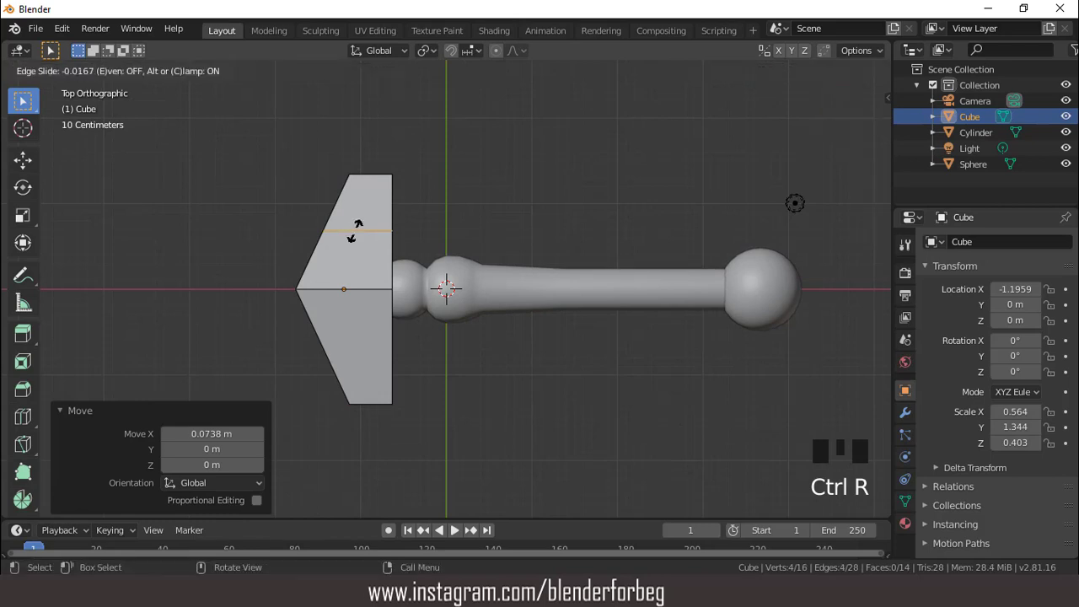
click(355, 230)
key(ctrl+r)
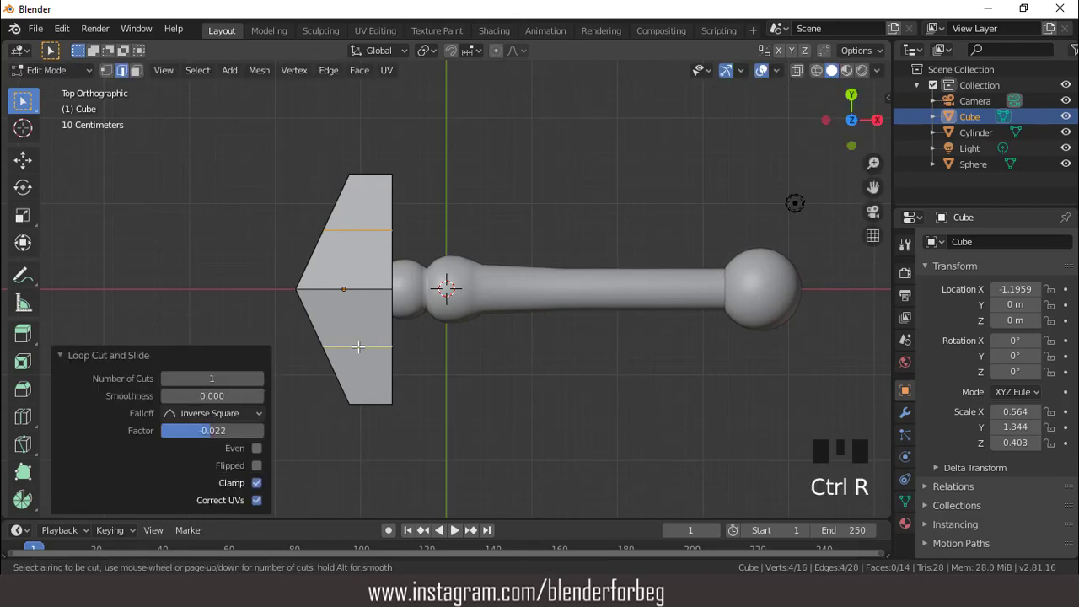
double_click(358, 347)
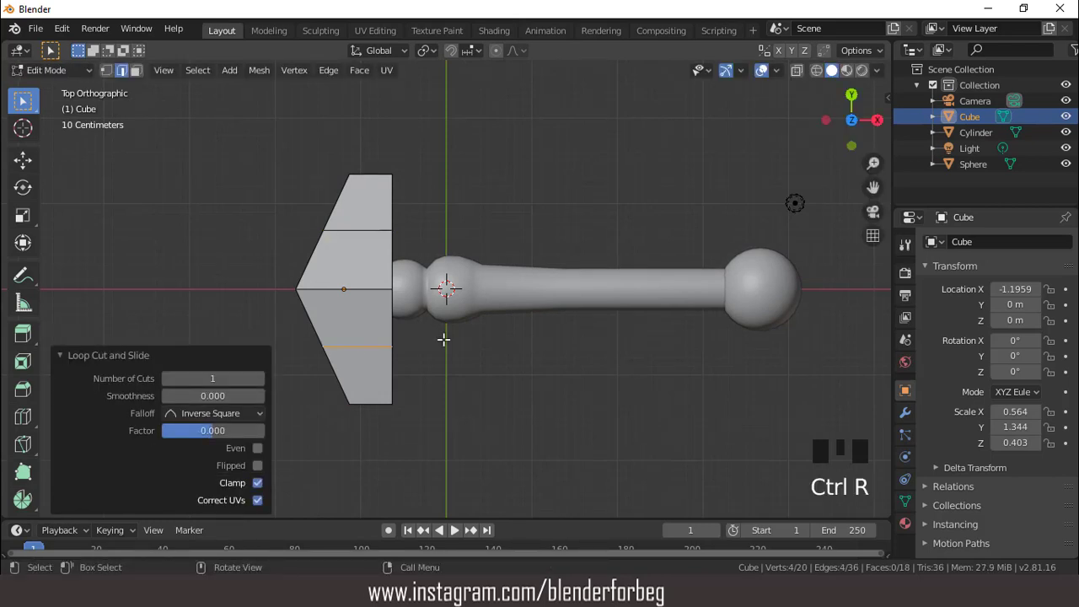
Select both new edge loops and scale them apart along Y to about 1.457 in top view
middle_drag(444, 339, 459, 213)
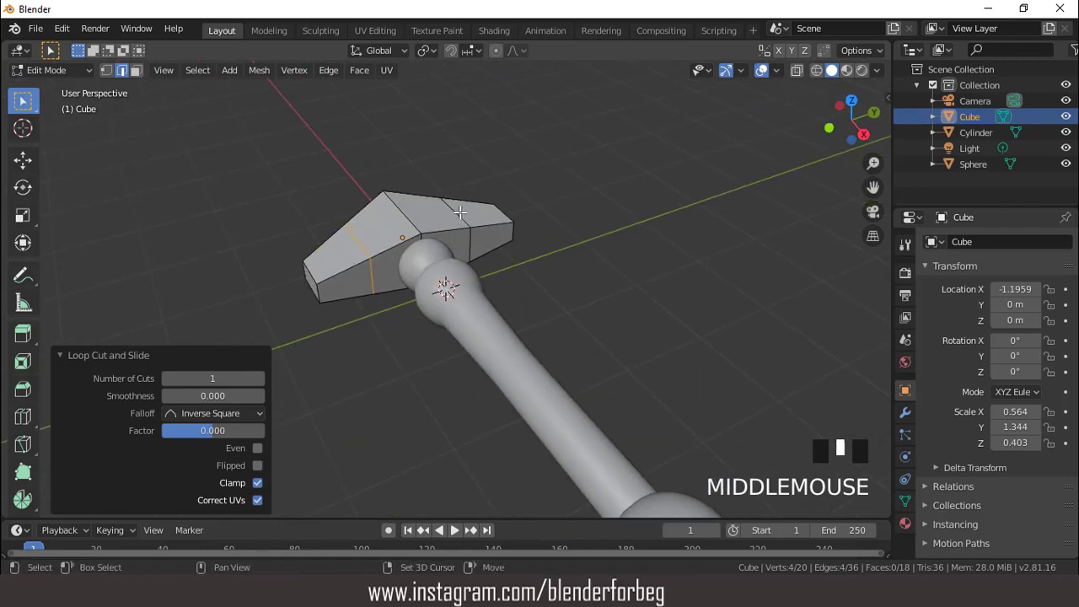
shift+double_click(459, 212)
key(KP_7)
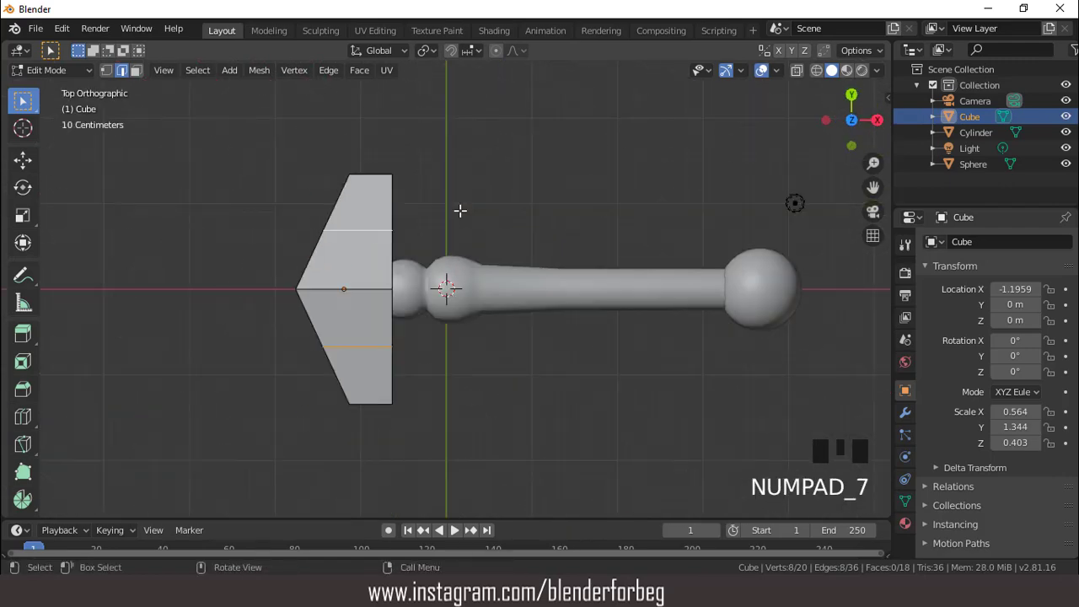
scroll(502, 311, down, 2)
key(s)
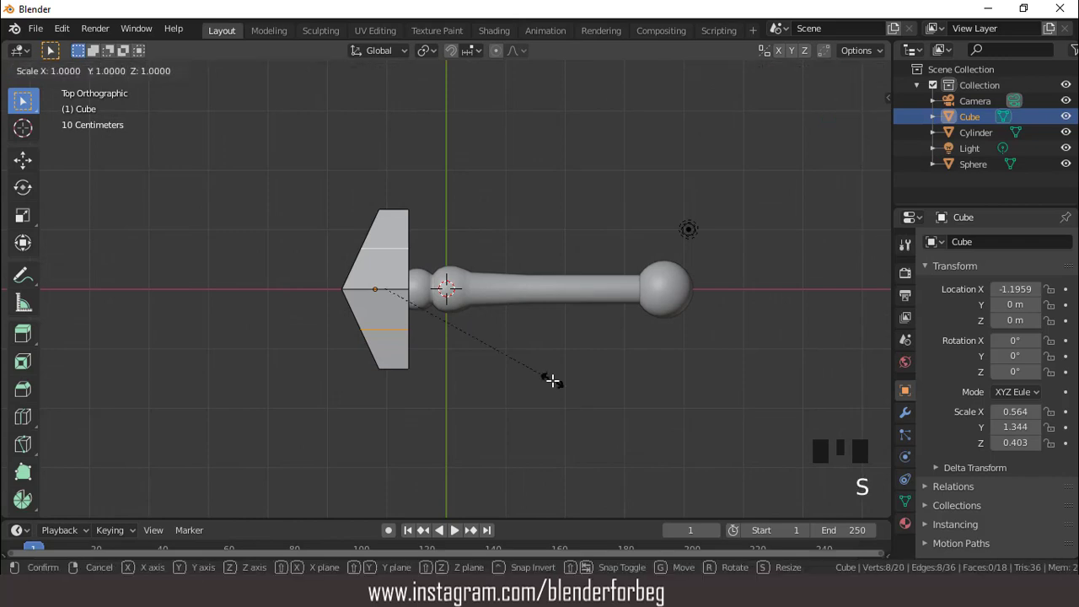
key(y)
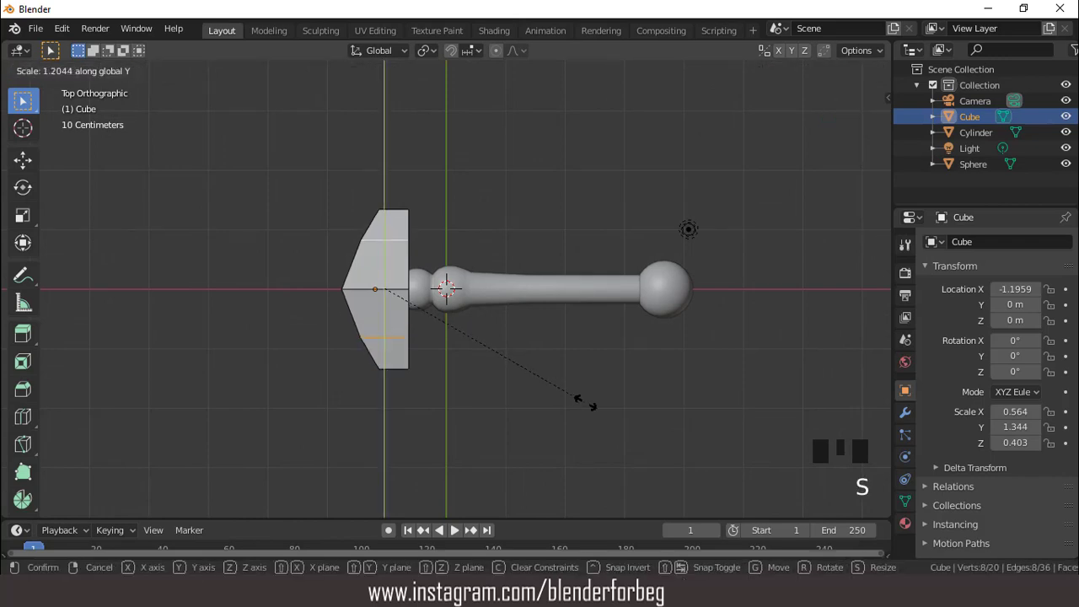
click(624, 429)
key(s)
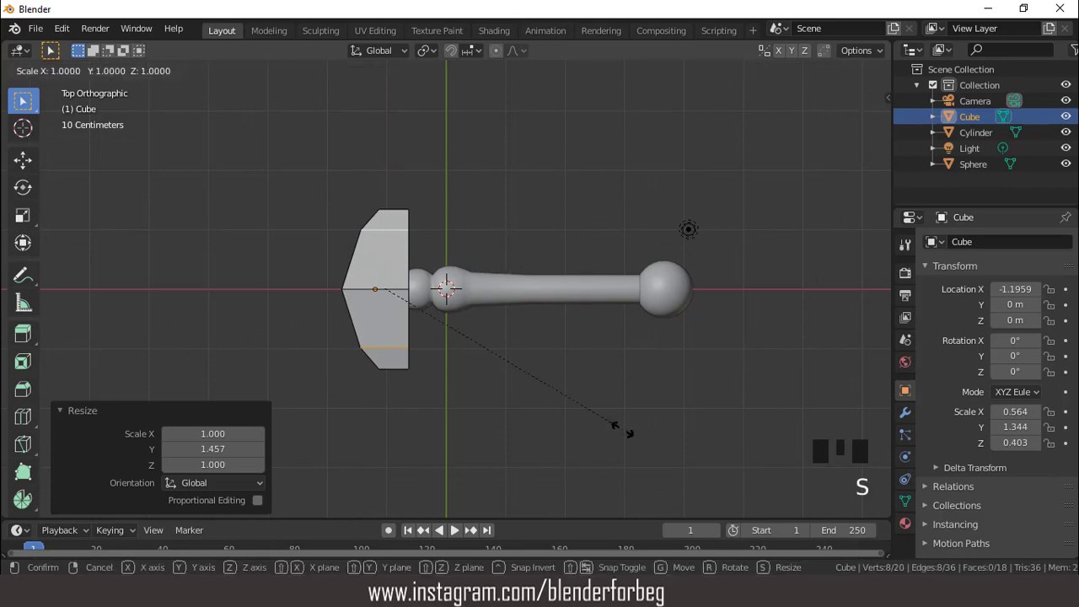
key(x)
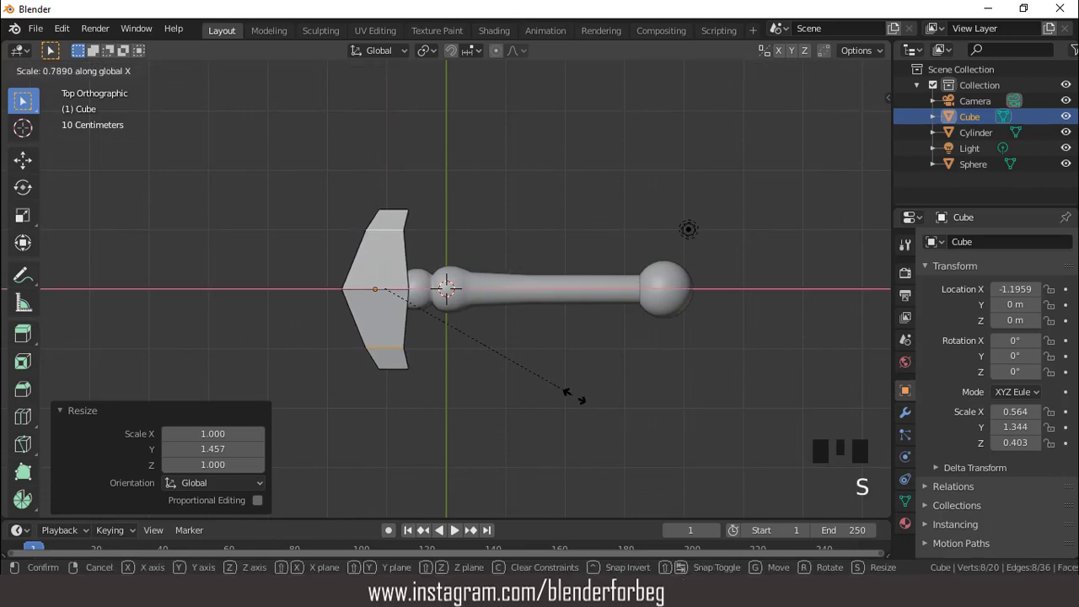
right_click(574, 395)
key(ctrl+z)
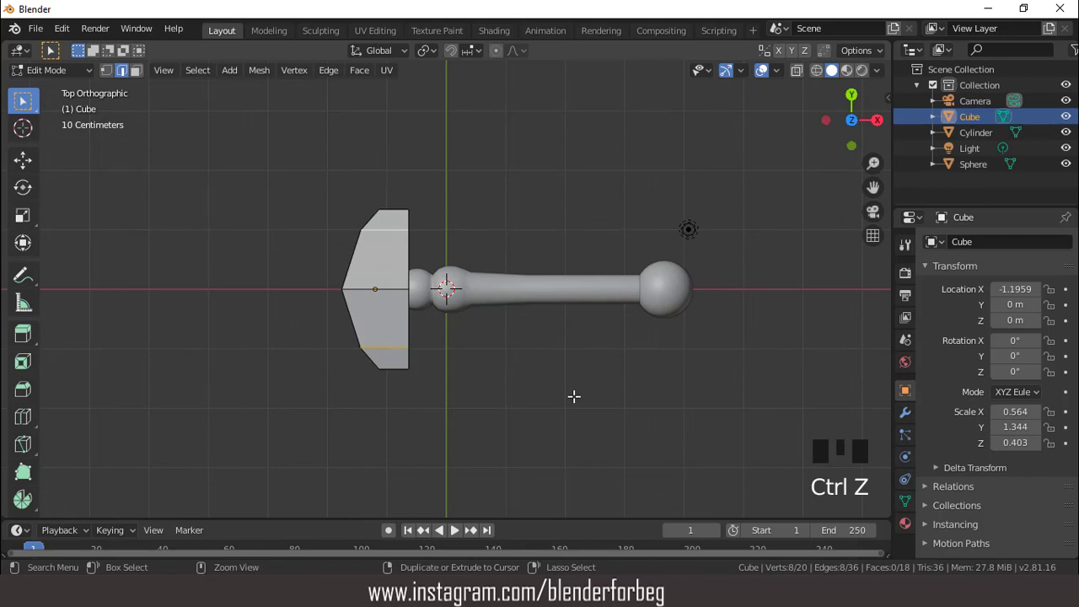
Select the vertical edge of each outer loop on the head's pointed side and move both about 0.157 m along X
scroll(497, 368, up, 2)
middle_drag(494, 379, 666, 242)
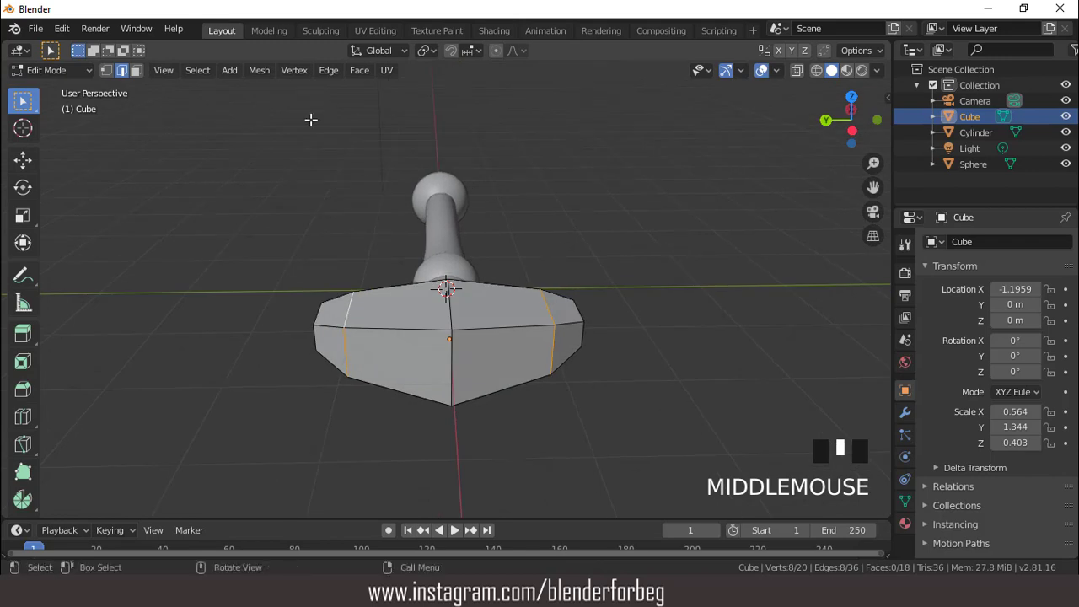
click(553, 349)
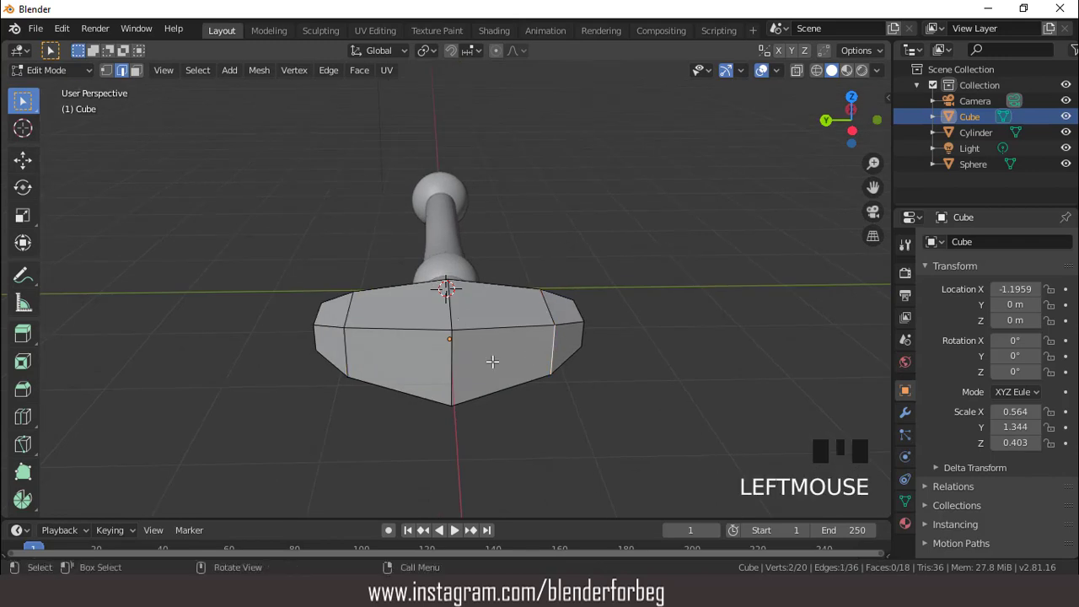
shift+click(345, 347)
key(KP_7)
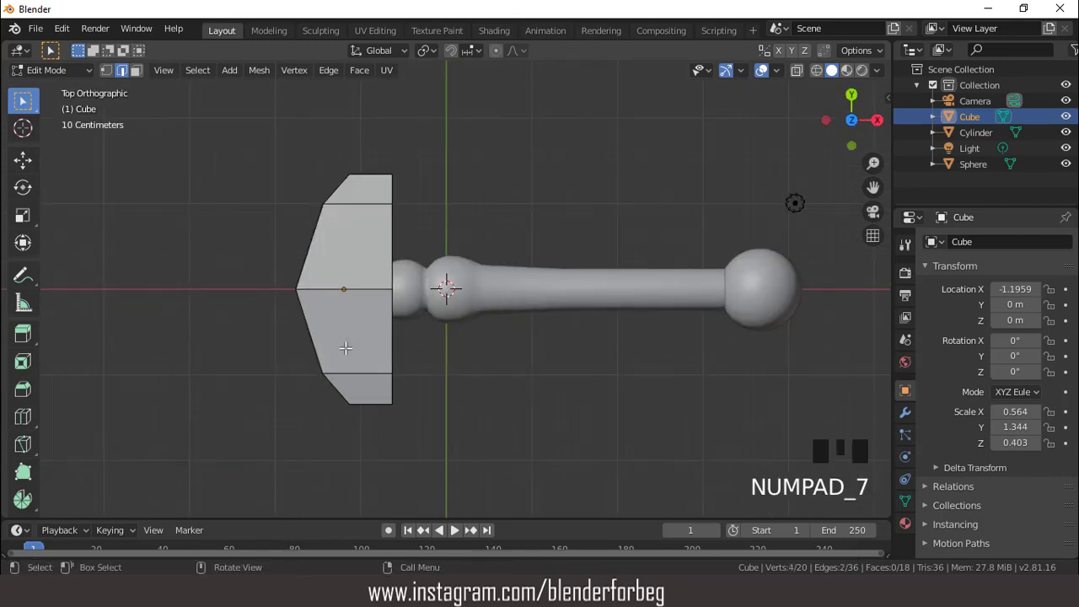
key(g)
key(x)
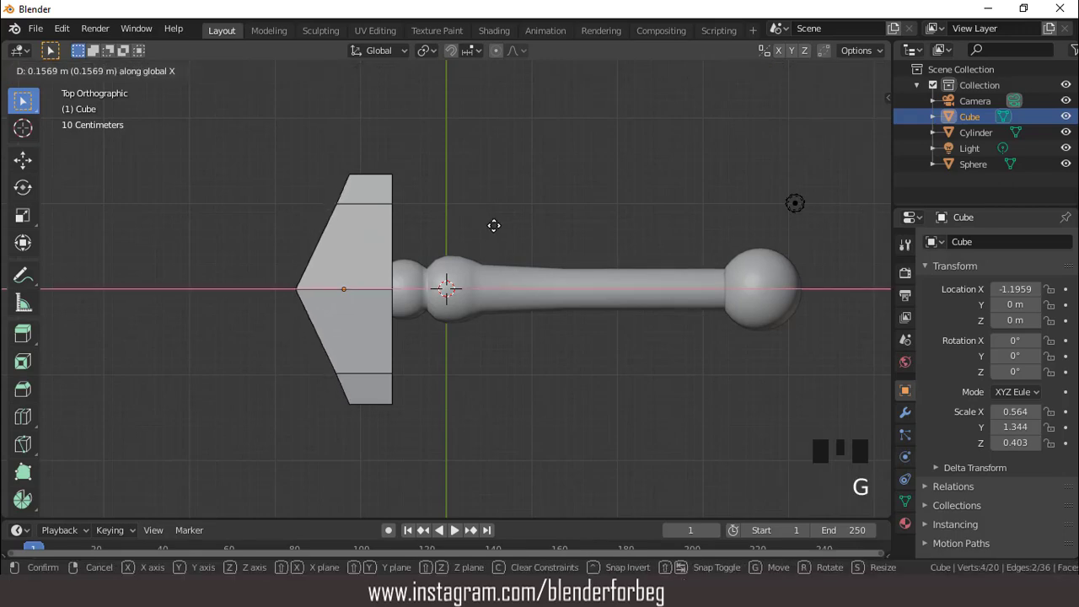
click(494, 225)
Select the small outer face at each end of the head's pointed side and extrude both about 0.345 m along their normal
scroll(393, 215, down, 2)
middle_drag(393, 215, 508, 98)
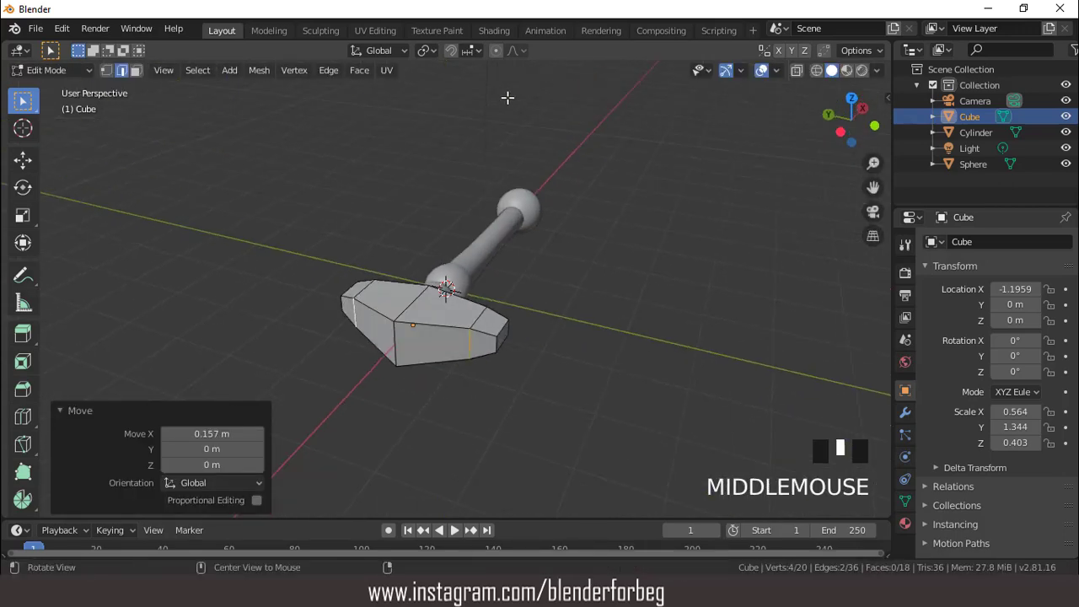
click(135, 70)
click(482, 328)
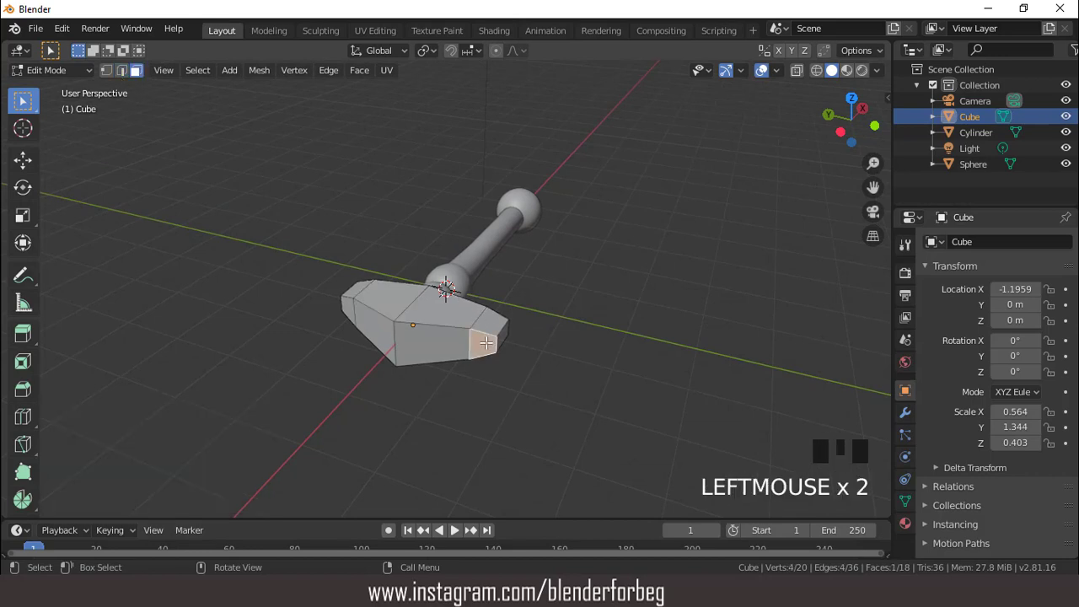
shift+click(348, 310)
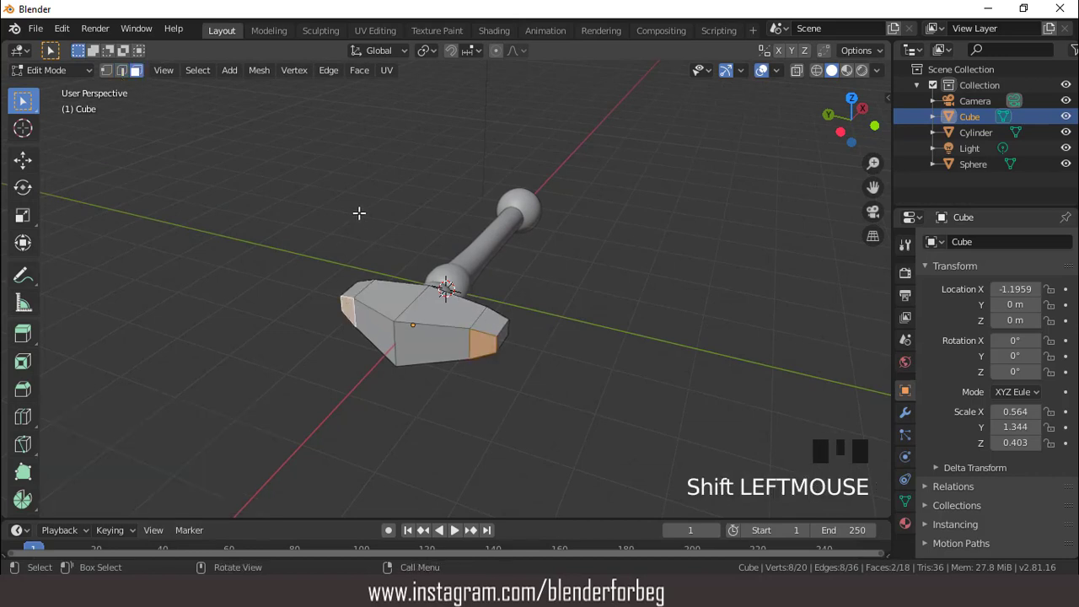
key(KP_7)
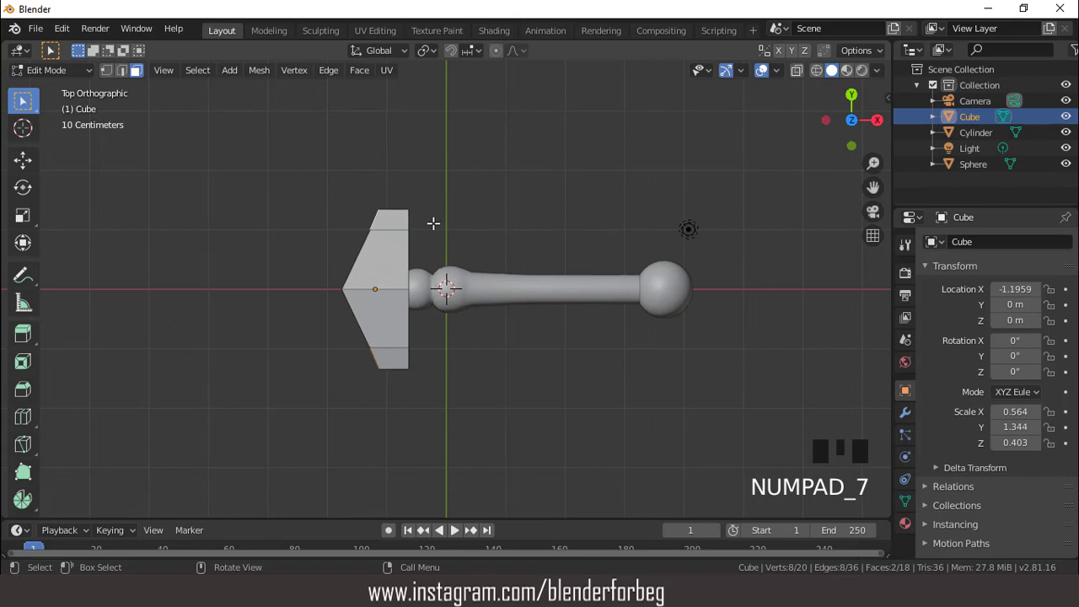
key(e)
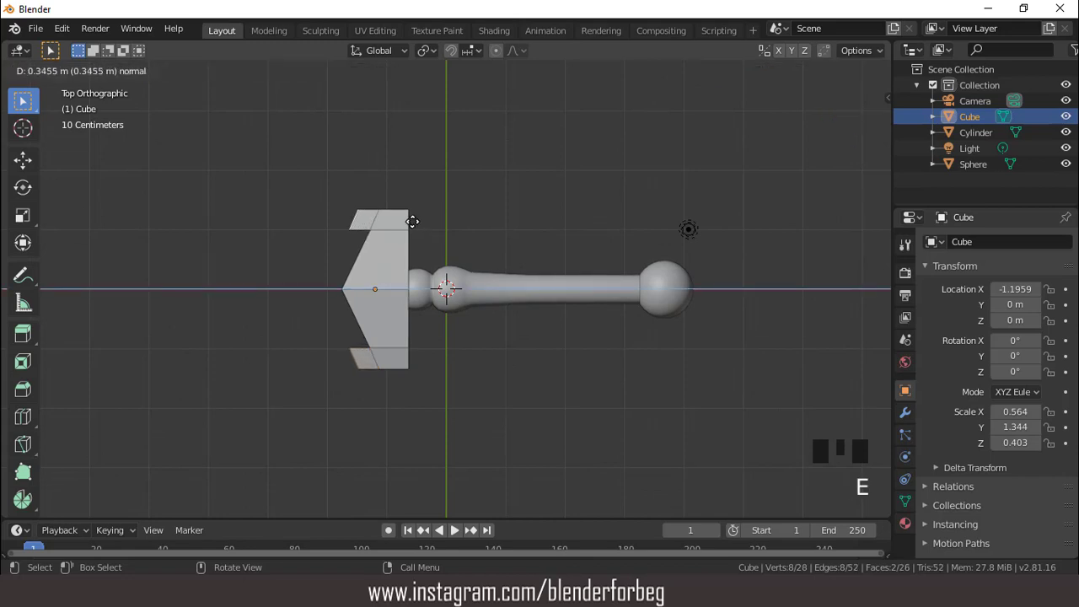
click(412, 222)
scroll(406, 295, up, 2)
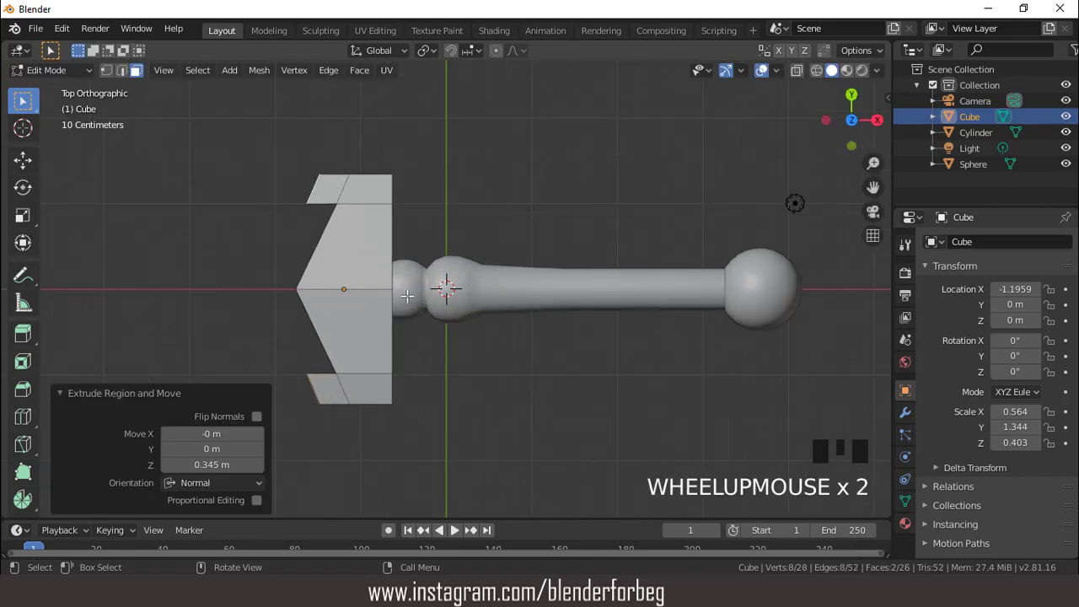
Examine the extruded end prongs and the head's profile from the top and in perspective
scroll(406, 295, down, 2)
scroll(406, 295, up, 2)
scroll(405, 295, down, 2)
middle_drag(405, 295, 456, 244)
scroll(460, 244, up, 3)
scroll(406, 229, down, 2)
scroll(406, 229, down, 2)
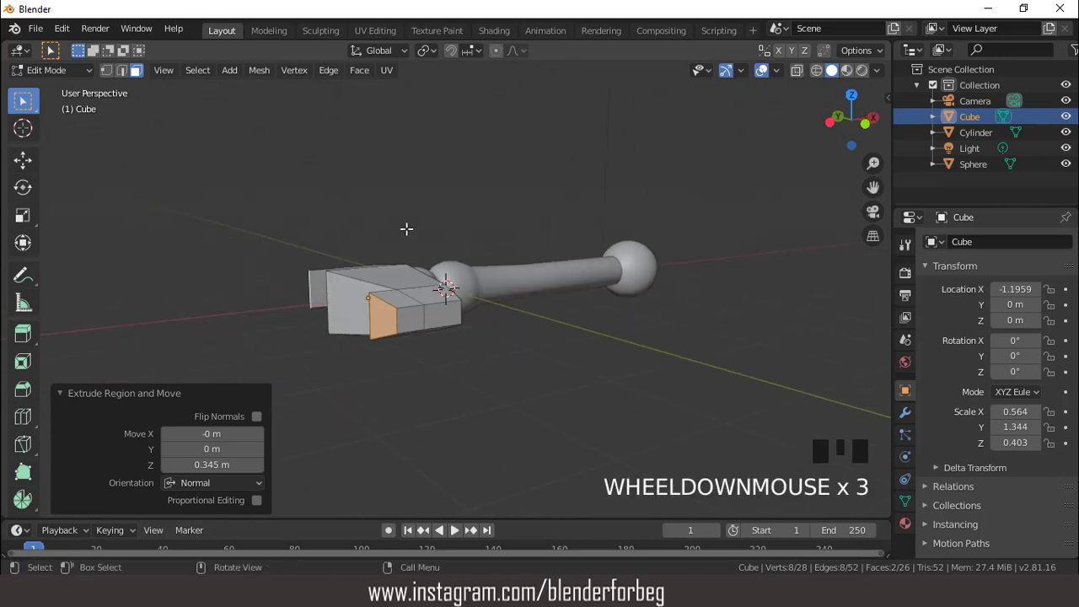
key(KP_7)
scroll(404, 228, up, 1)
scroll(438, 245, down, 3)
middle_drag(438, 246, 427, 316)
Return to Object Mode and add a Bevel modifier to the pronged head
key(Tab)
scroll(456, 192, up, 2)
scroll(457, 192, down, 3)
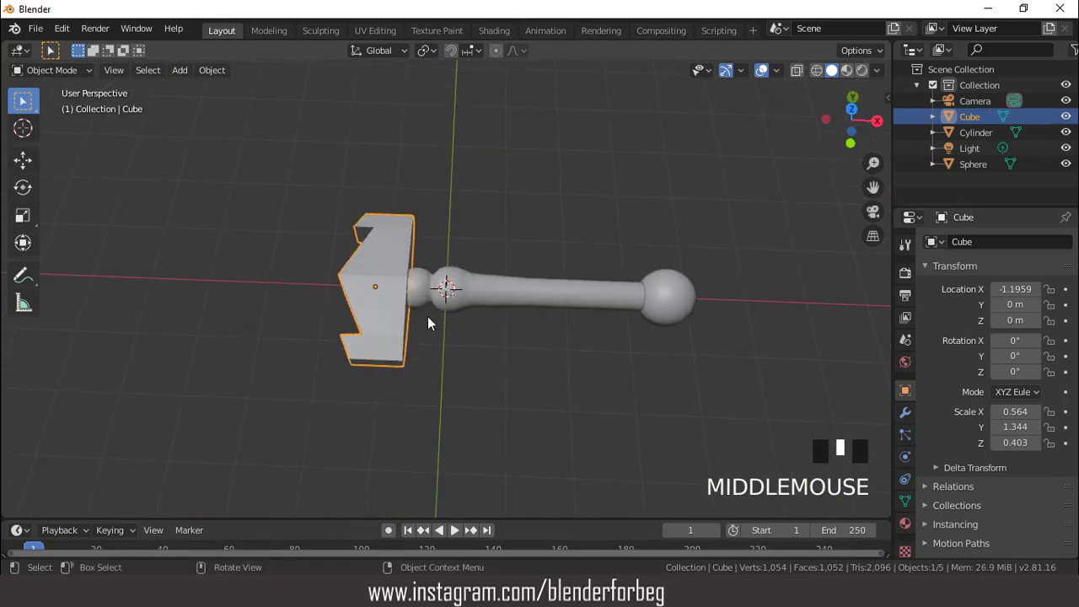
click(905, 412)
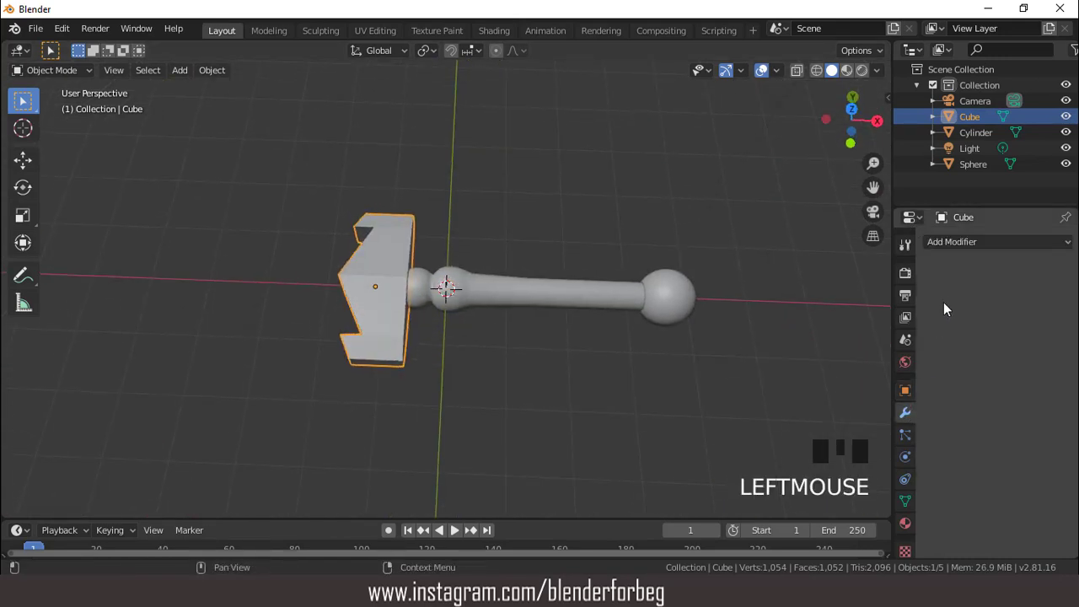
click(937, 242)
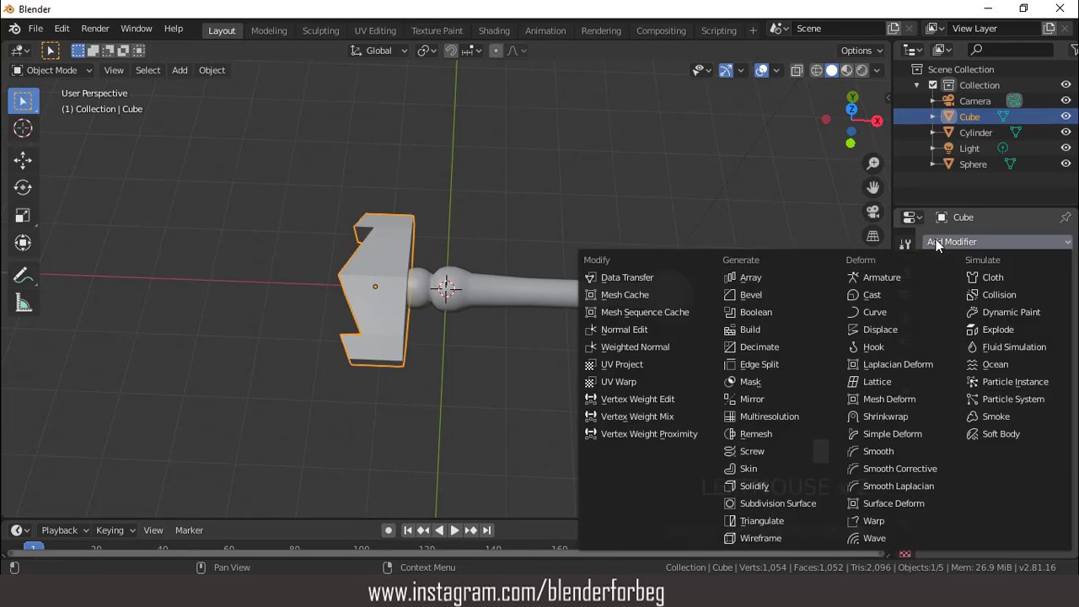
click(767, 297)
scroll(398, 256, up, 2)
middle_drag(398, 256, 450, 204)
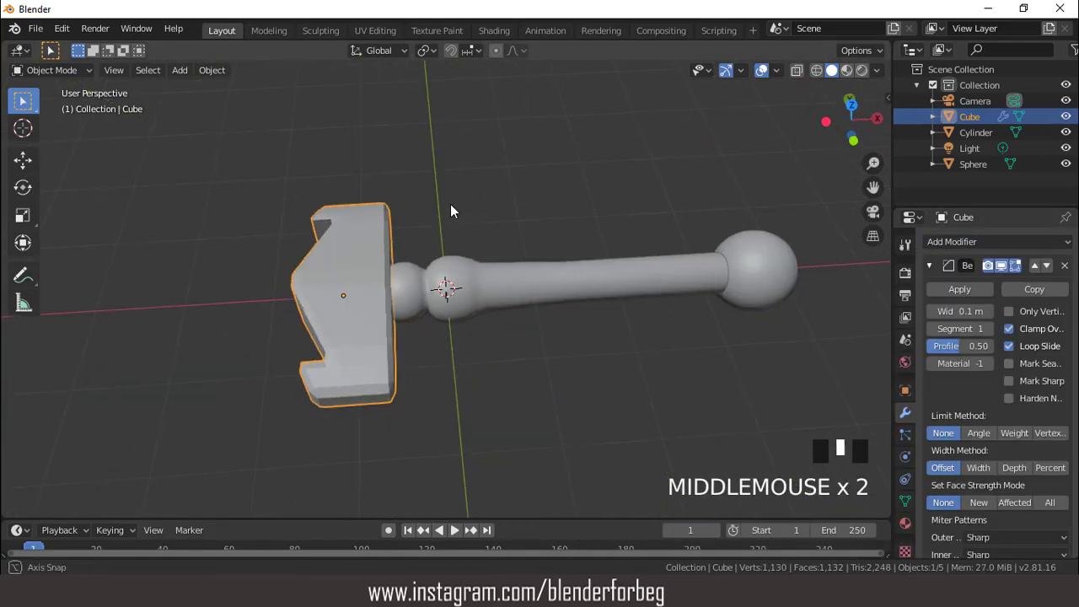
Set the head's bevel to 3 segments and a width of about 0.23 m
click(989, 328)
click(989, 328)
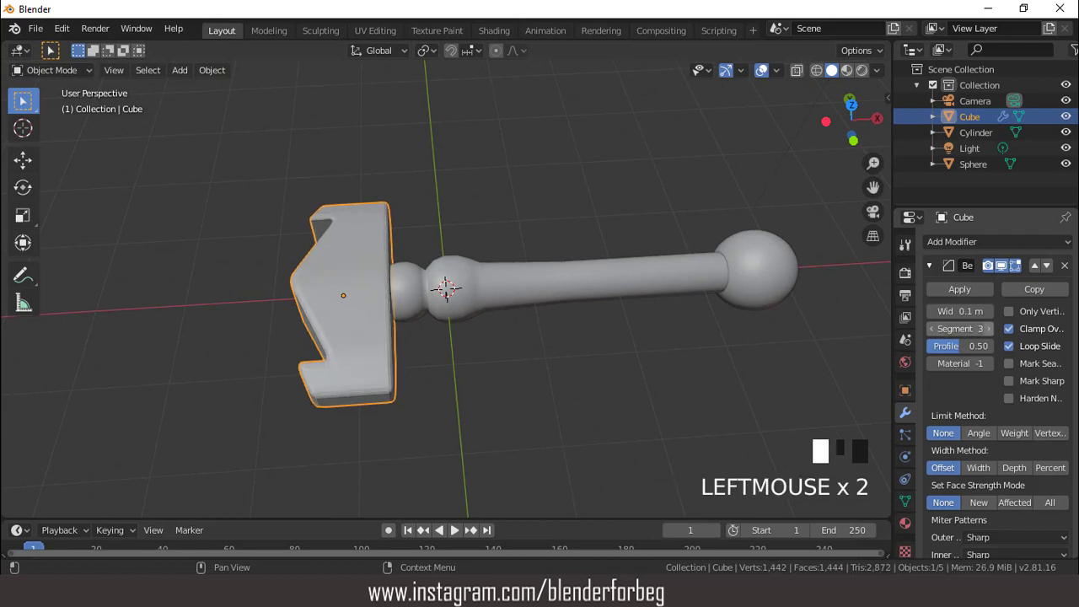
drag(967, 311, 986, 311)
scroll(447, 305, up, 2)
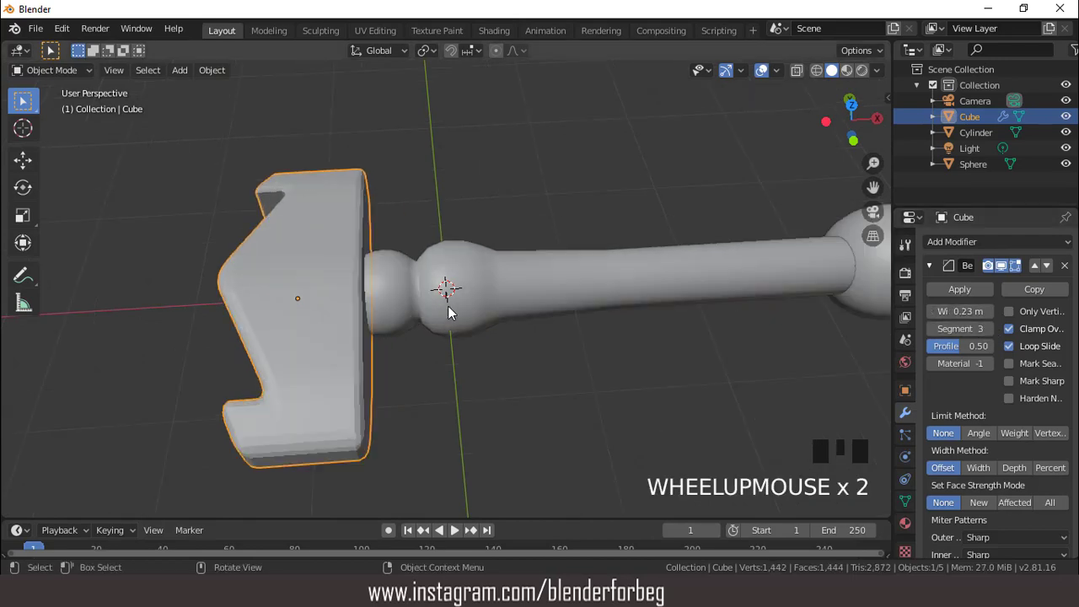
scroll(448, 306, down, 3)
middle_drag(448, 305, 871, 318)
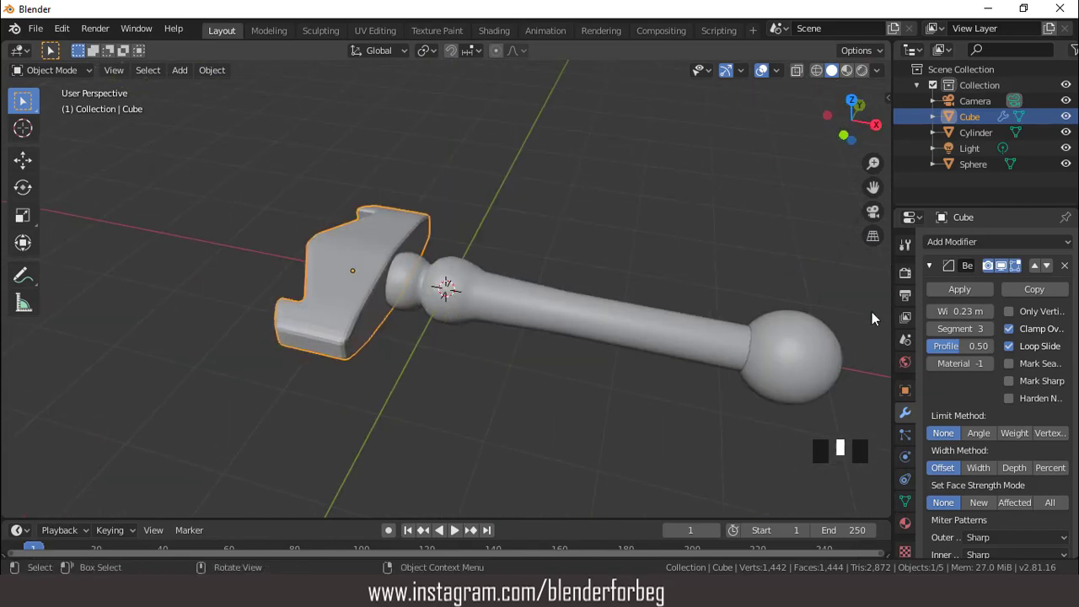
Increase the bevel's segment count by one and apply the modifier to the head
click(987, 329)
click(961, 290)
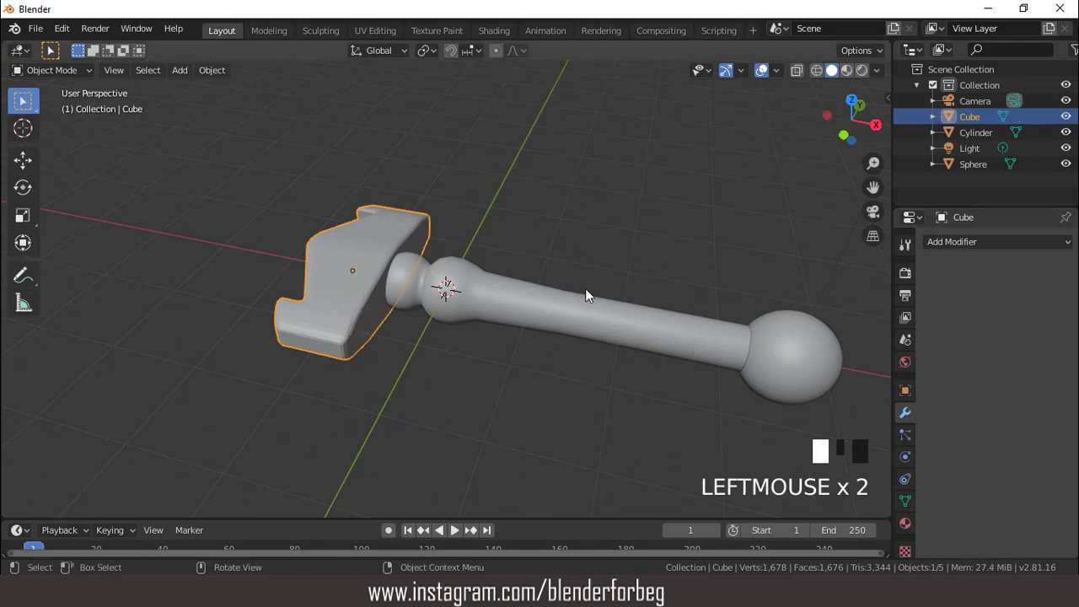
scroll(585, 289, down, 4)
middle_drag(583, 295, 478, 287)
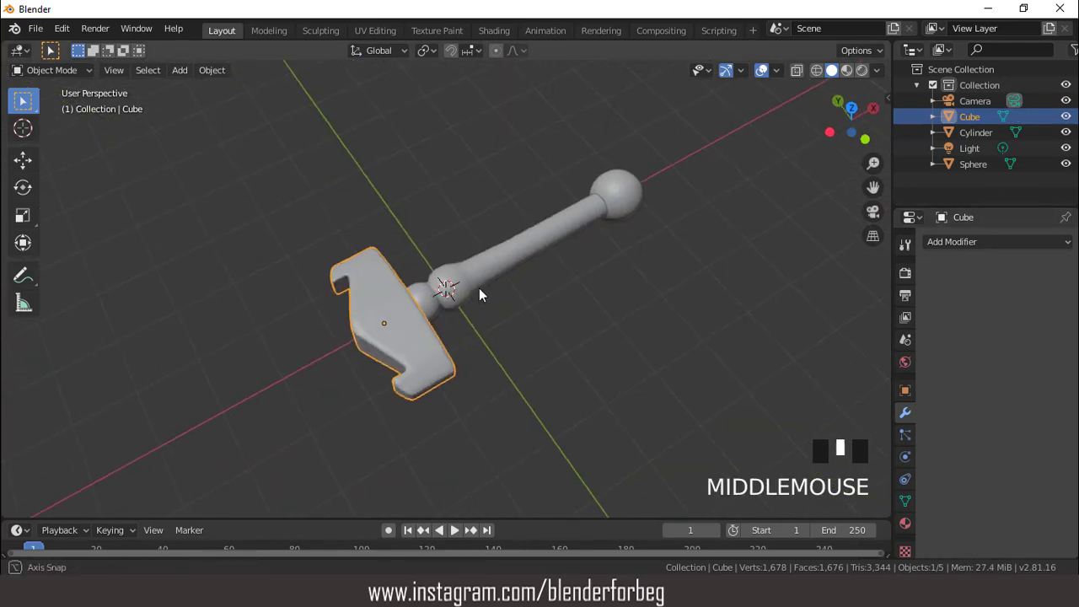
Inspect the bevelled piece and handle in top and perspective views, hiding the viewport overlays for a while
key(KP_7)
scroll(438, 283, up, 5)
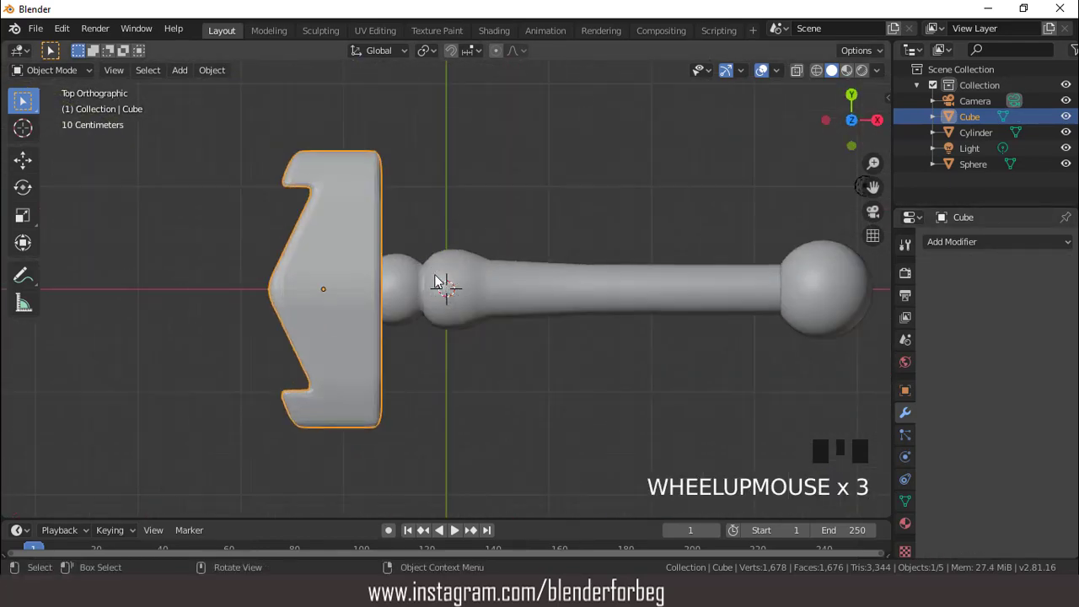
middle_drag(439, 284, 467, 216)
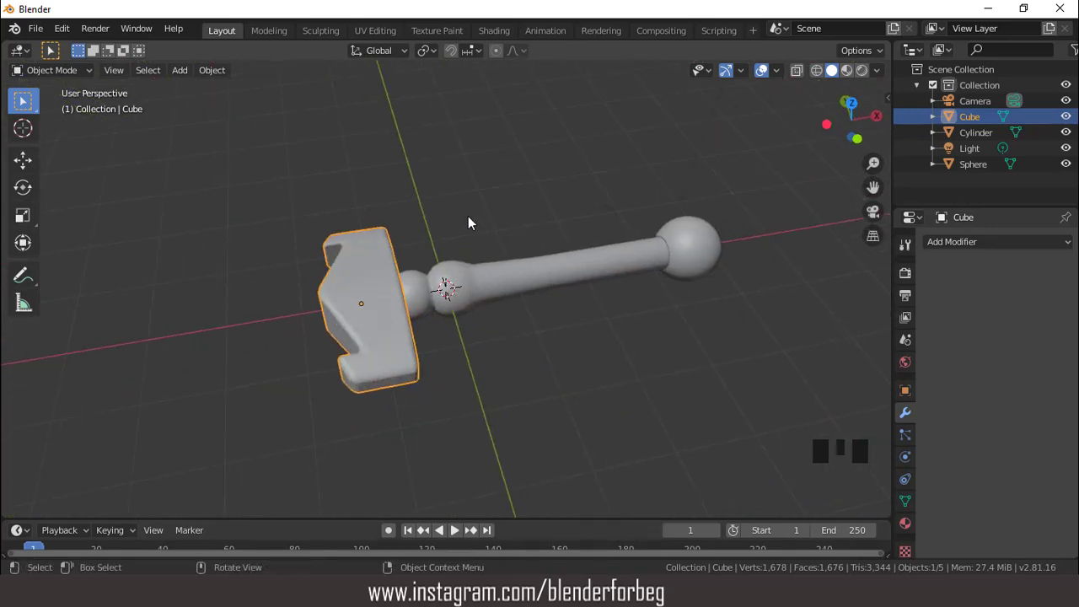
key(KP_7)
scroll(482, 226, down, 6)
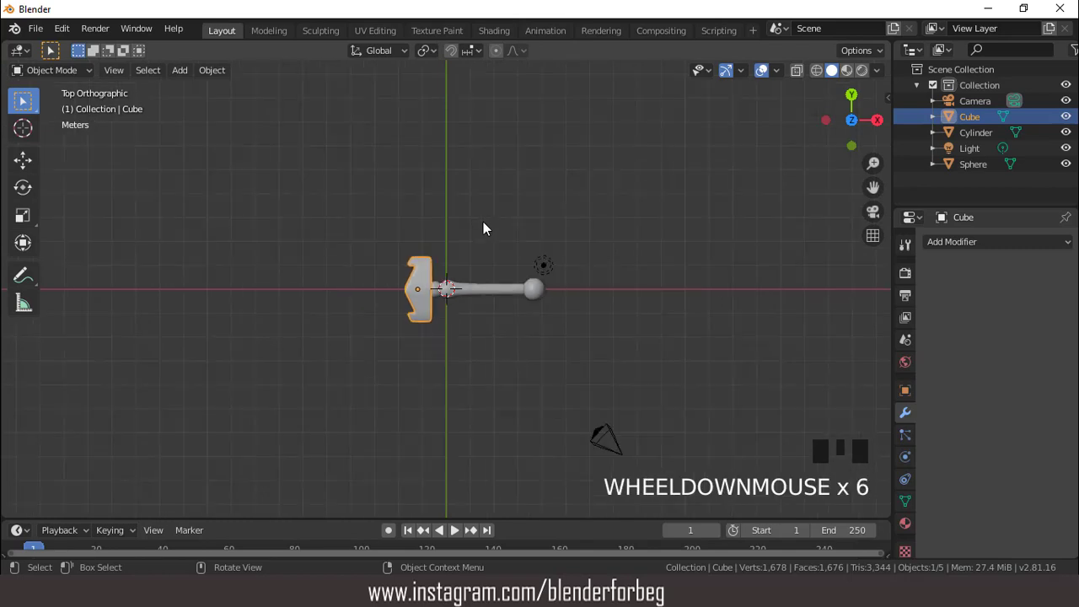
click(762, 71)
scroll(507, 233, up, 6)
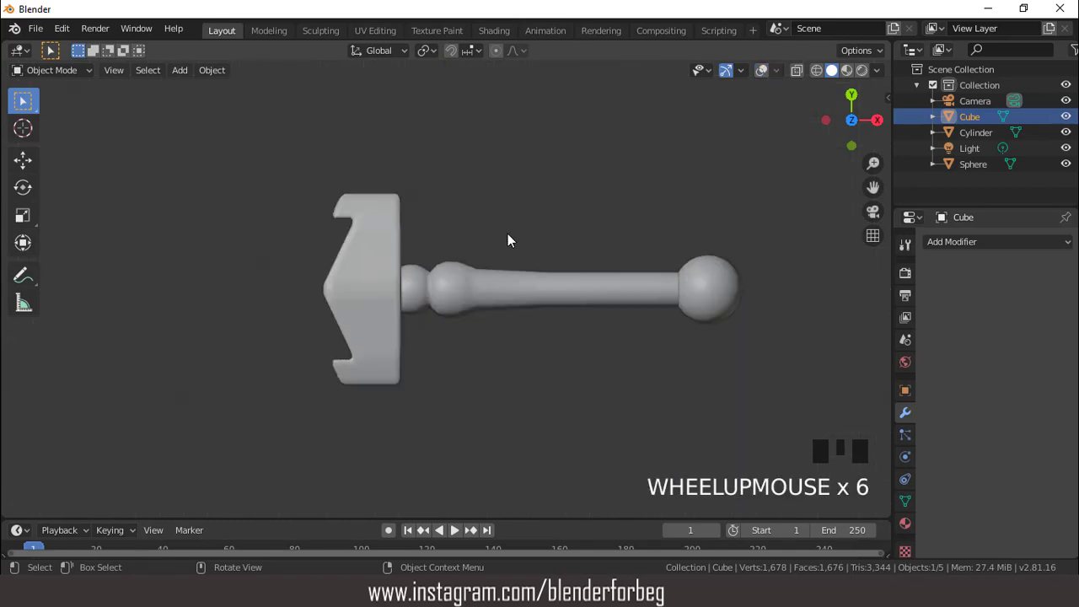
scroll(508, 233, down, 2)
click(761, 71)
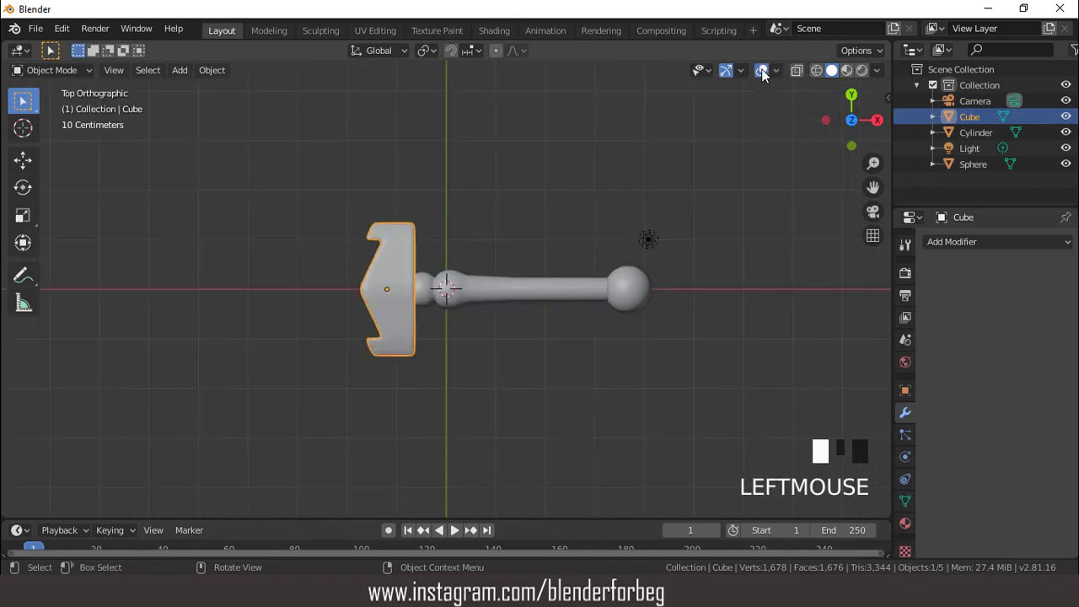
scroll(550, 233, up, 2)
scroll(550, 232, down, 3)
Add a mesh cylinder with 6 vertices at the origin
click(177, 70)
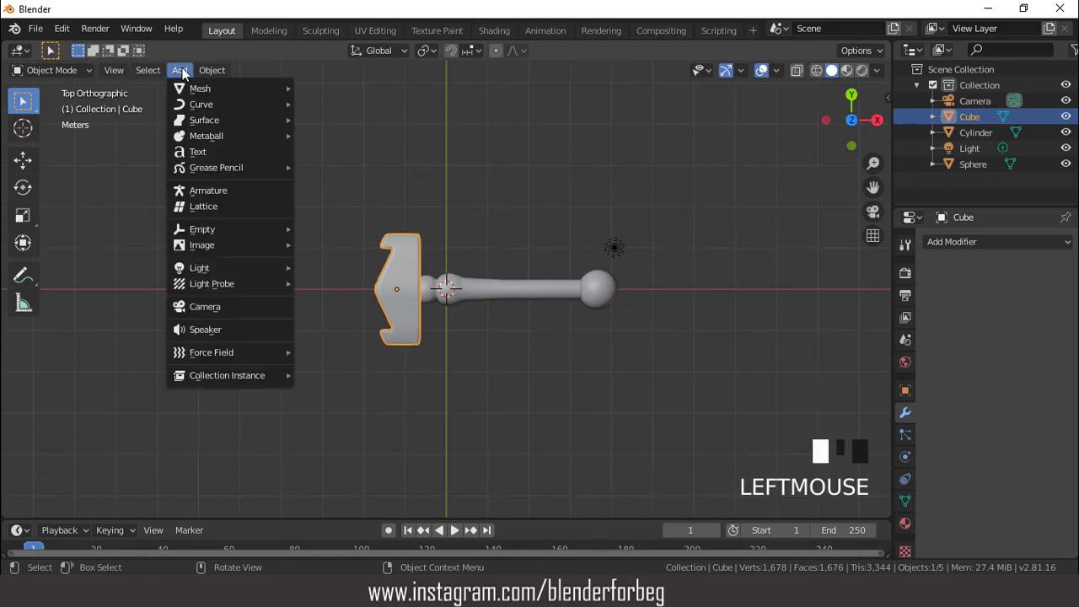
mouse_move(191, 89)
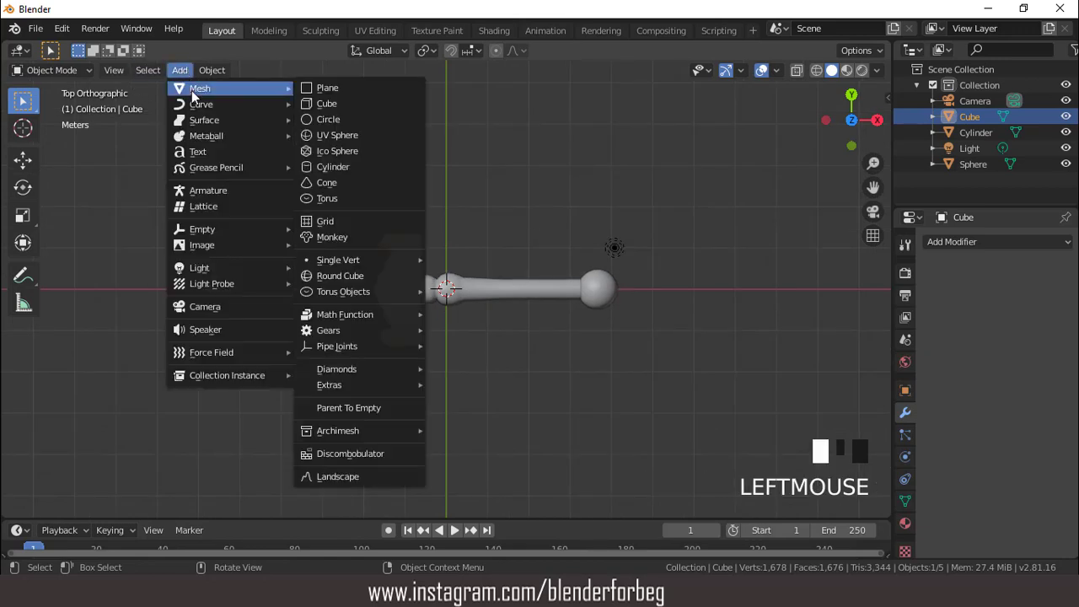
click(339, 167)
click(181, 316)
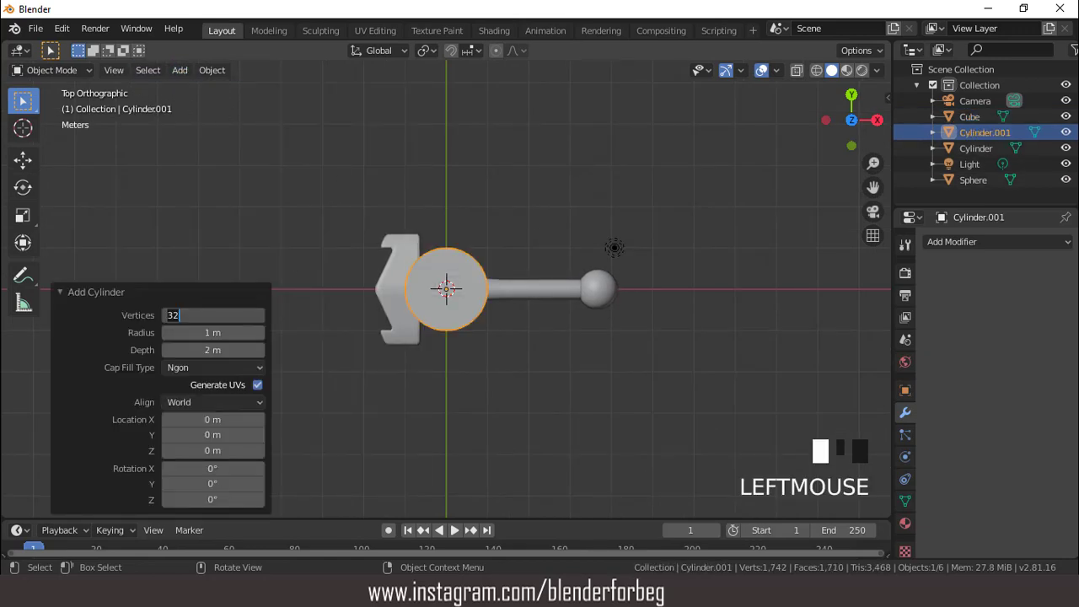
text(6)
key(Return)
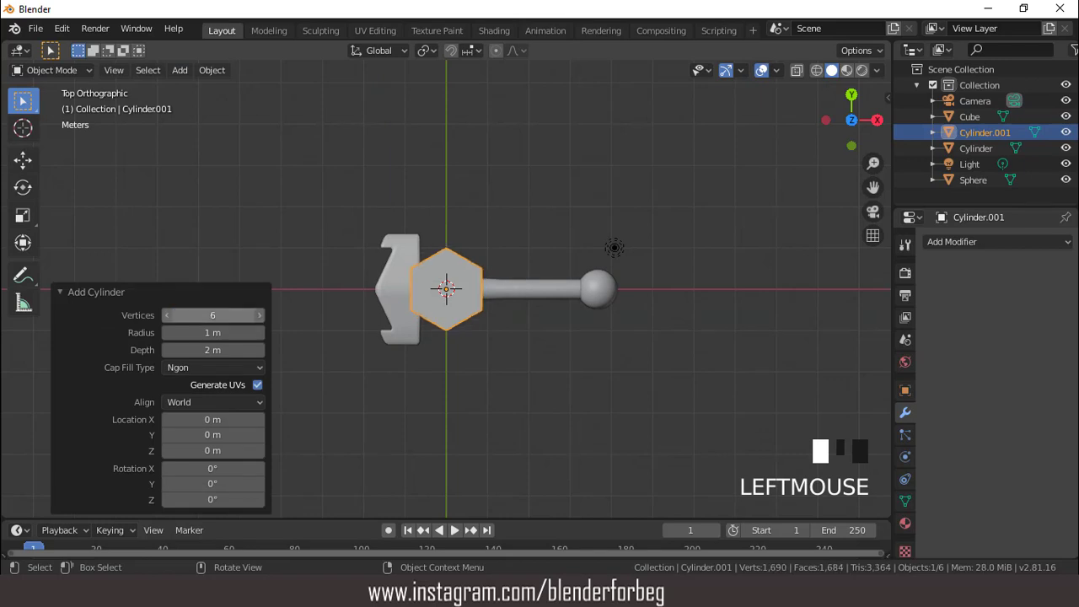
Set the hexagonal cylinder's Y rotation to 90° so it lies along the handle
scroll(472, 302, up, 2)
scroll(472, 300, down, 2)
middle_drag(471, 301, 506, 229)
click(904, 390)
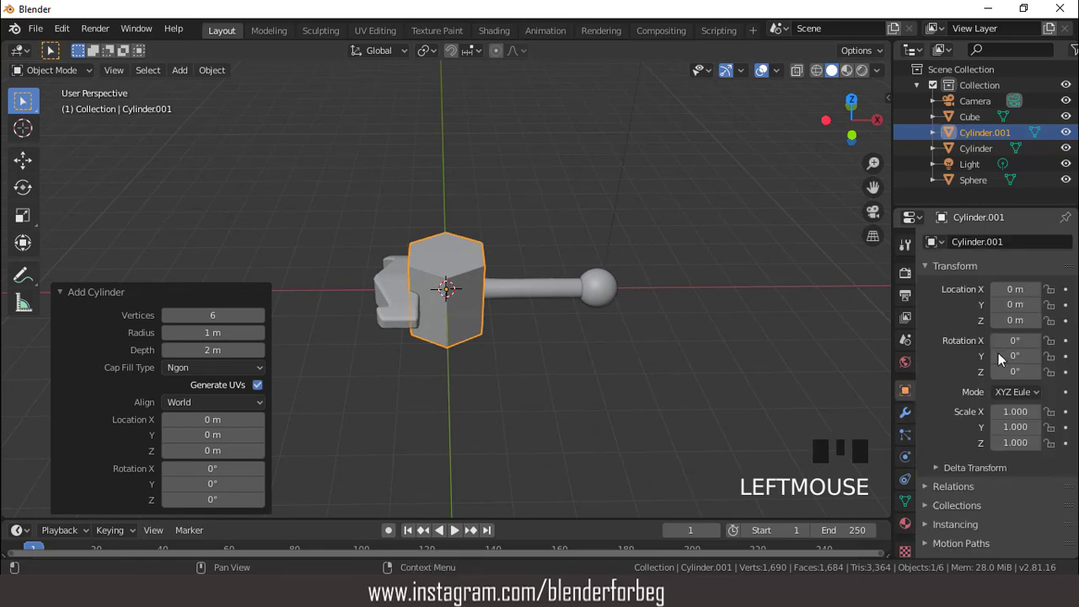
double_click(1014, 355)
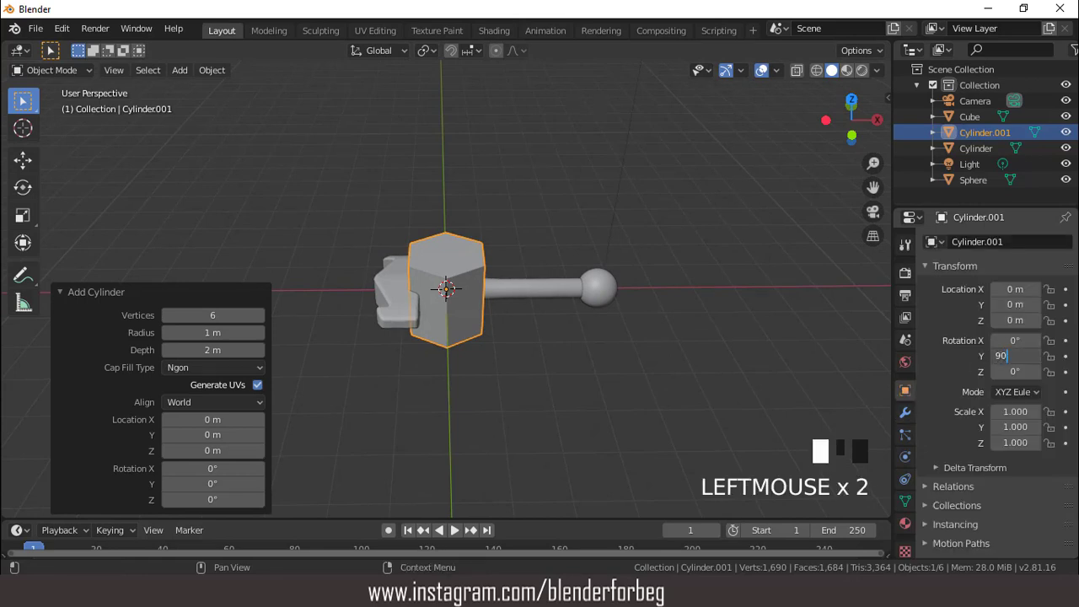
key(Return)
Scale the hexagonal cylinder along X by about 5.065 in top view
scroll(409, 291, down, 4)
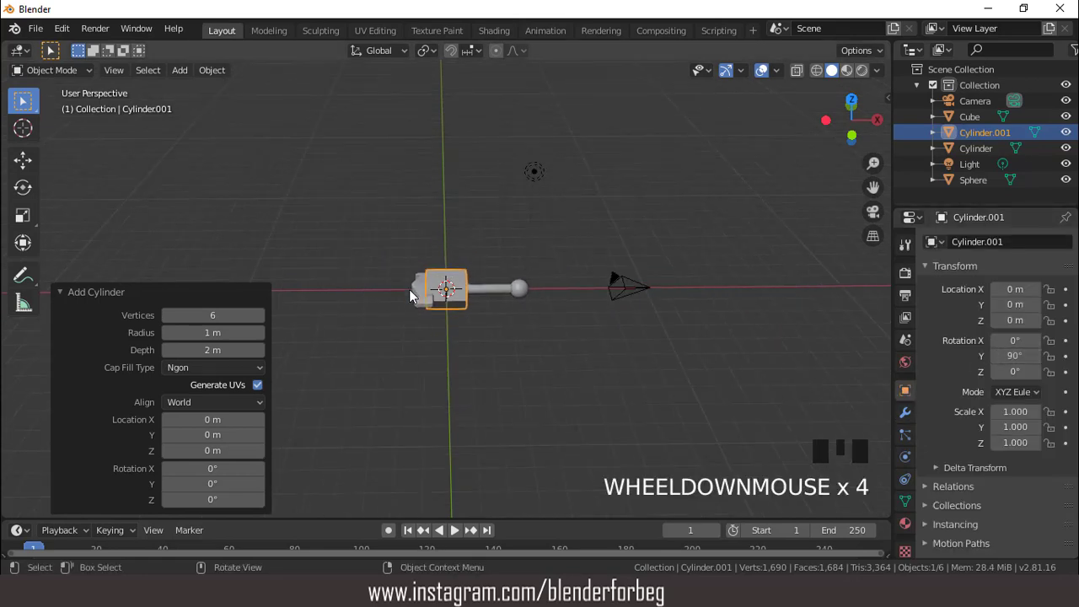
key(KP_7)
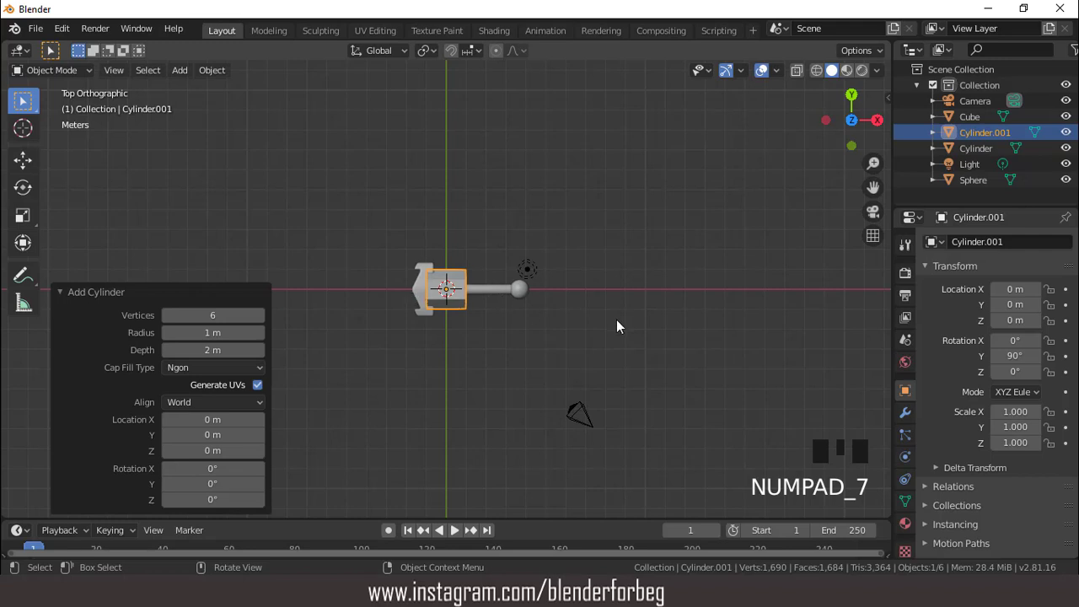
key(s)
key(x)
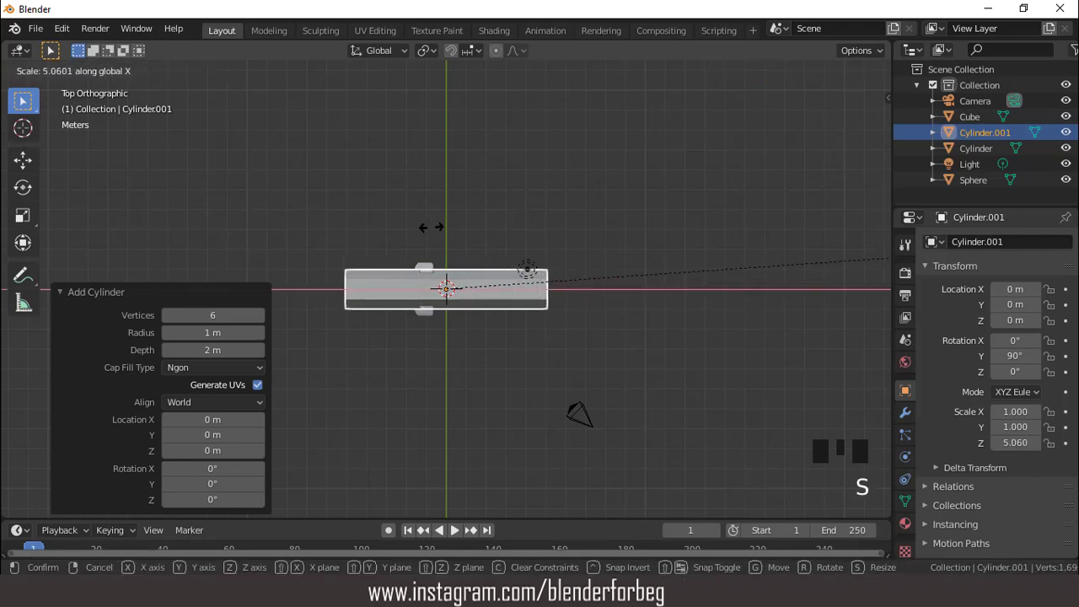
click(428, 226)
Lengthen the hexagonal cylinder further along X by a factor of about 1.377
key(KP_7)
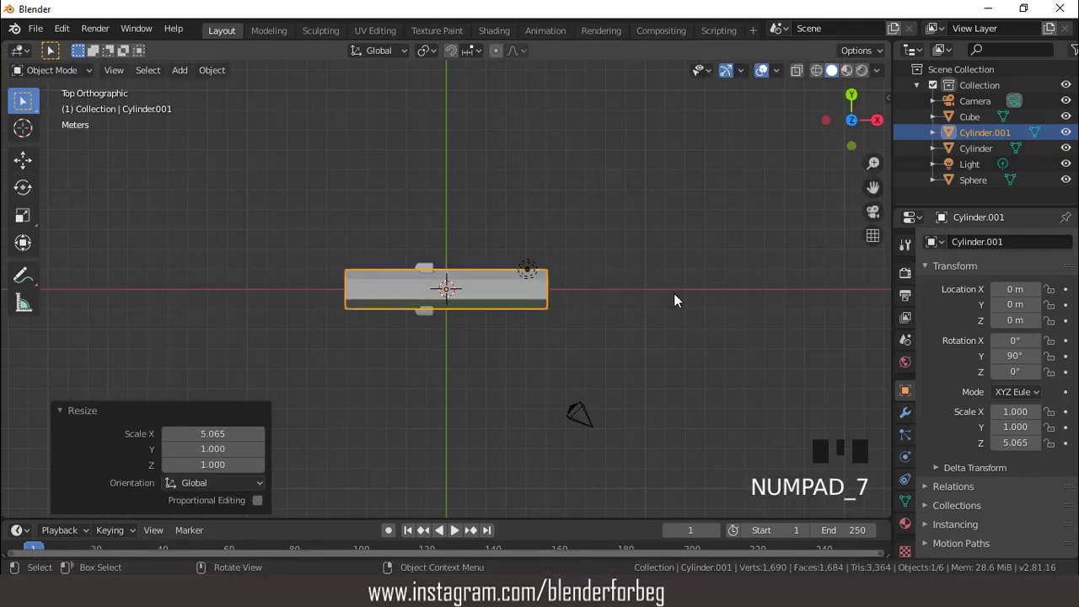
scroll(683, 286, up, 2)
key(s)
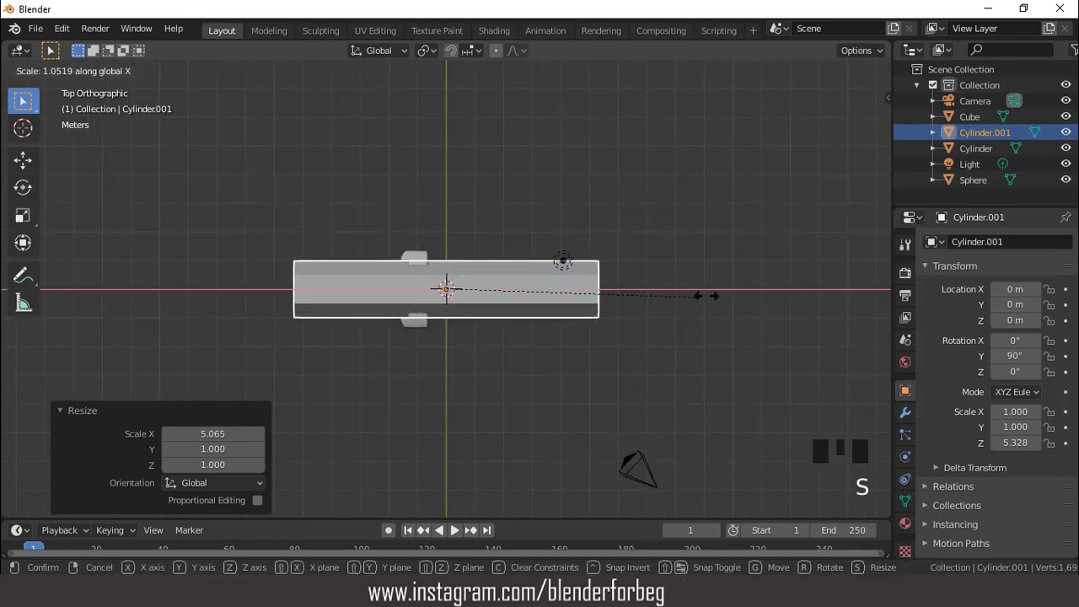
click(773, 291)
Move the hexagonal blade about -8.23 m along X in top view so its end meets the guard
scroll(608, 251, down, 3)
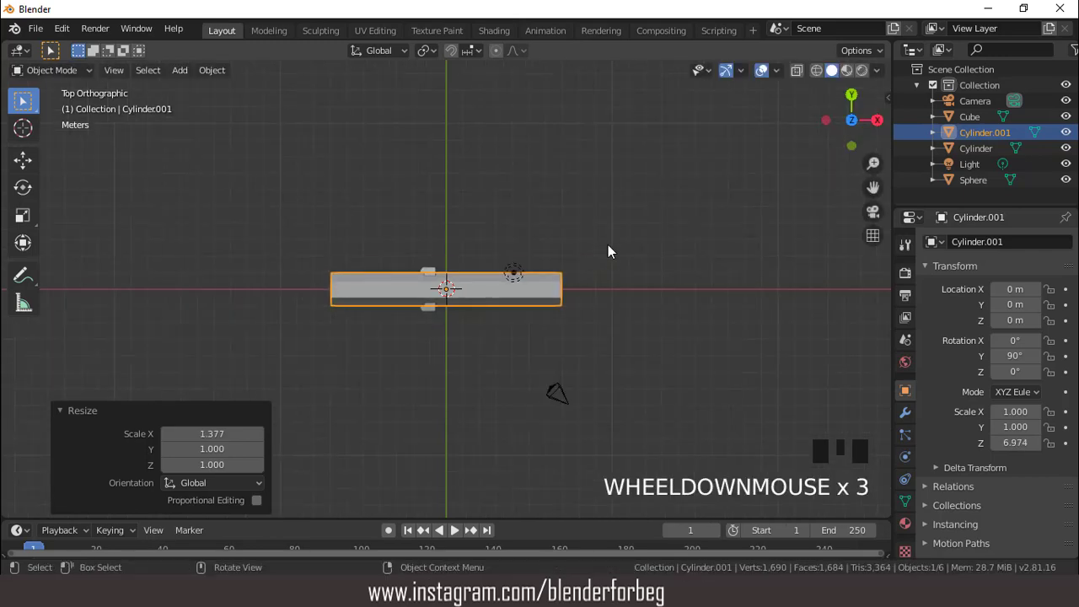
middle_drag(608, 251, 569, 240)
key(KP_7)
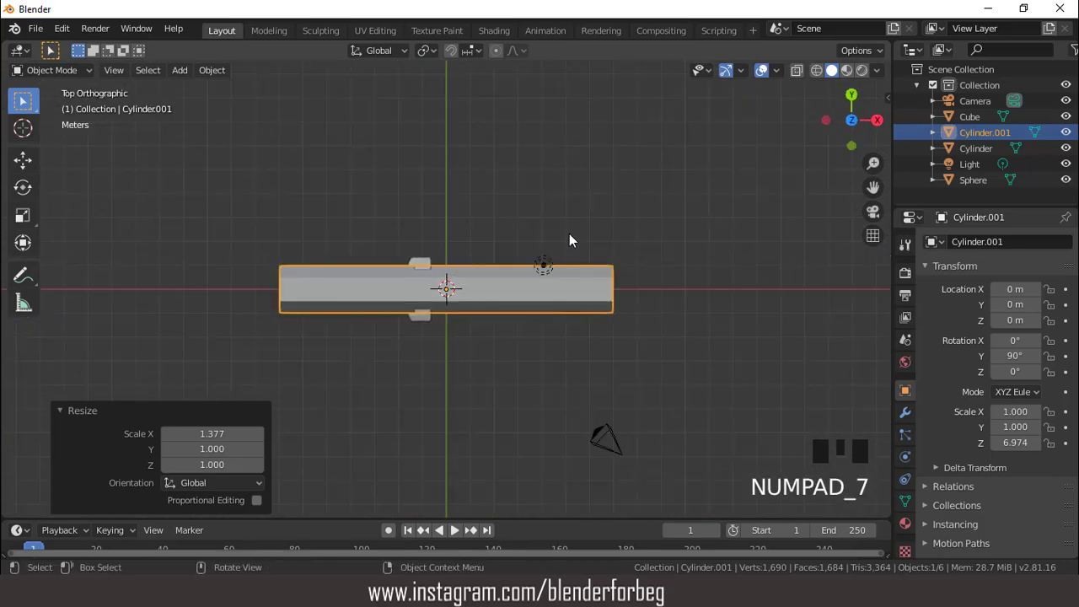
key(g)
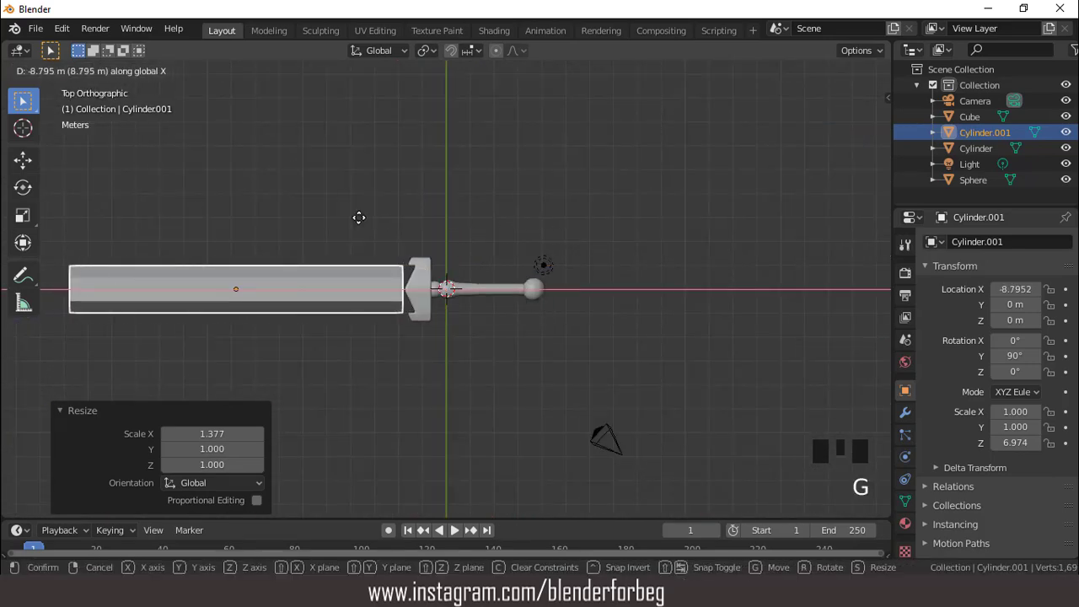
click(372, 216)
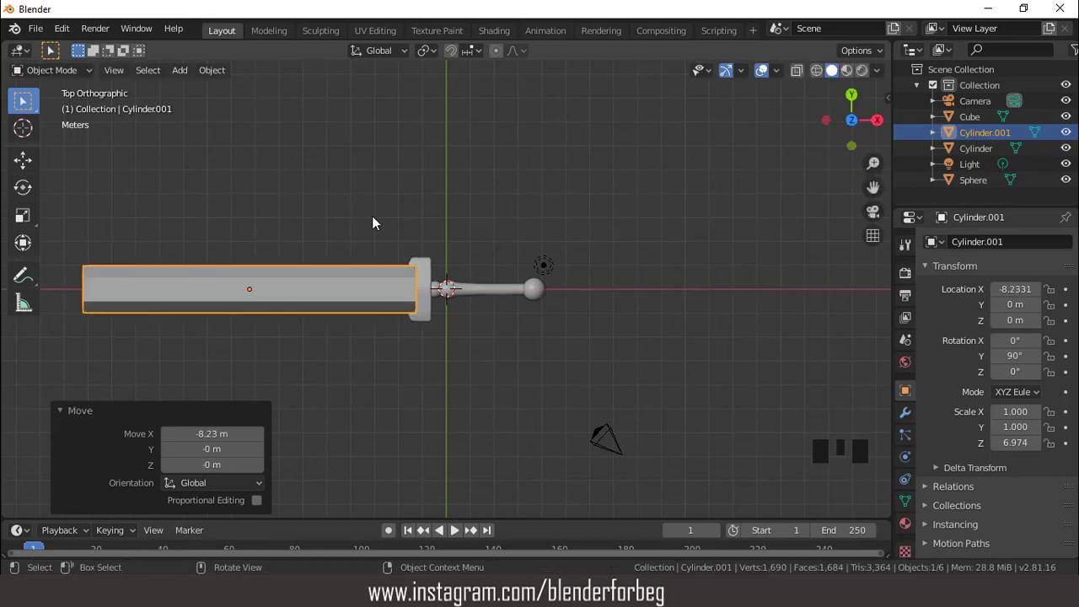
Scale the blade uniformly by about 0.844 and shift it about 1.09 m along X back into the guard
key(s)
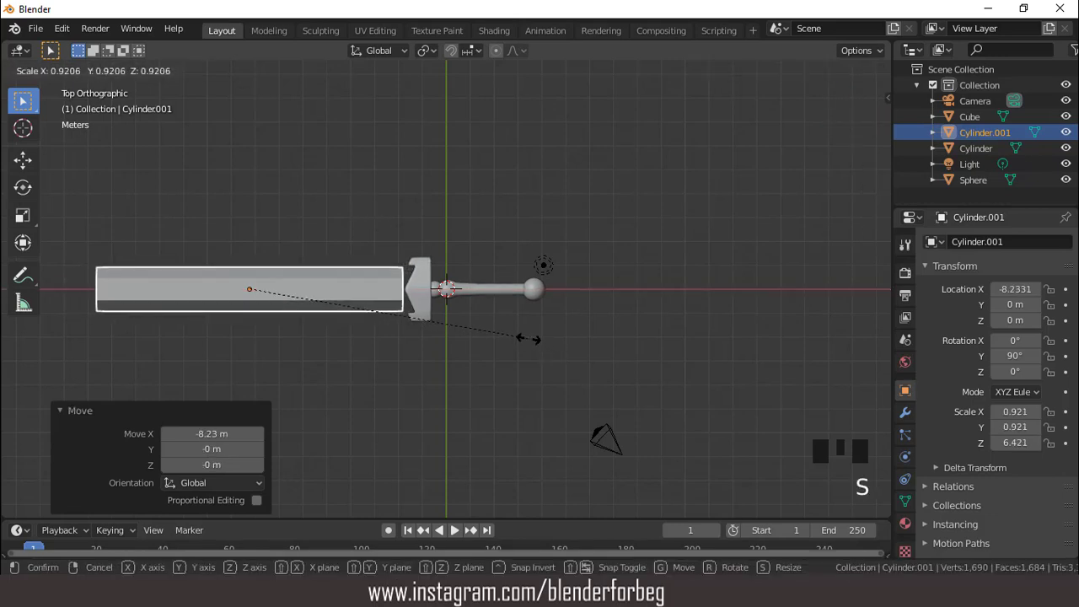
click(516, 336)
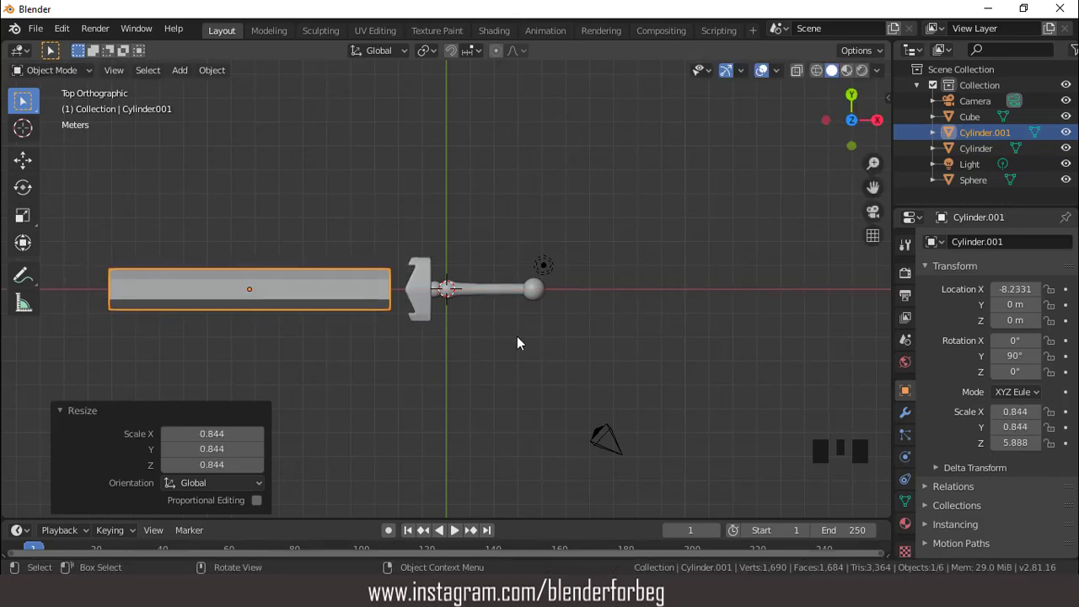
key(g)
key(x)
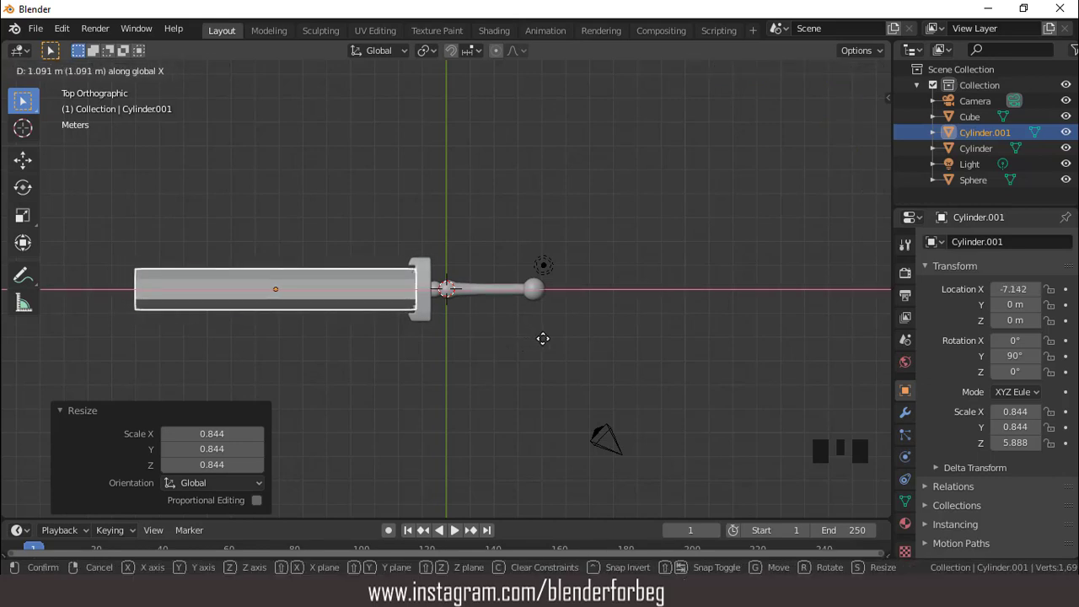
click(543, 338)
Flatten the blade along Z by a factor of about 0.434 in front view
key(KP_1)
scroll(452, 327, up, 3)
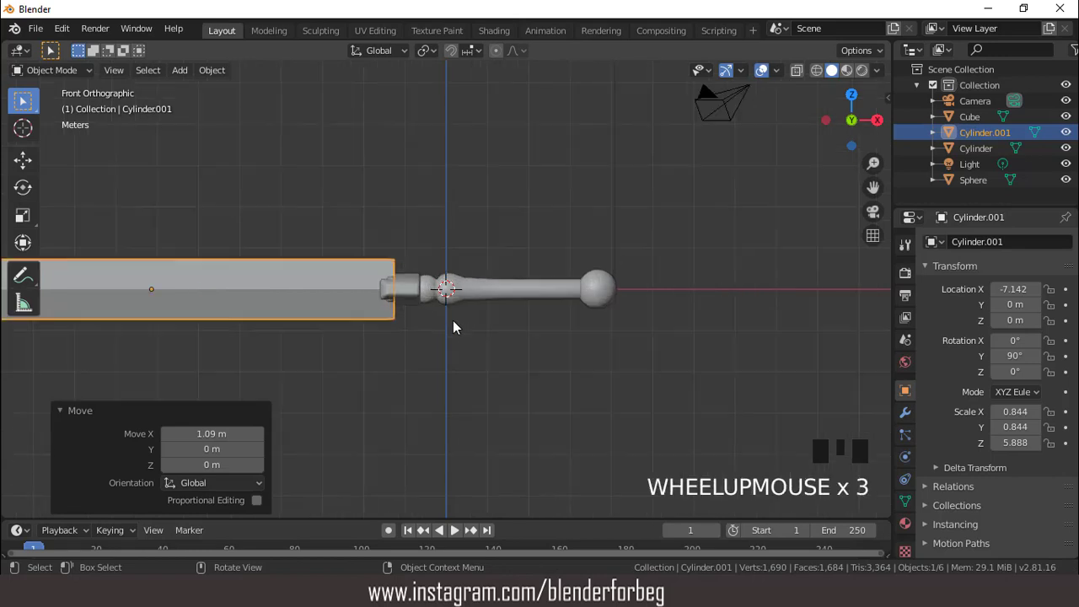
key(s)
key(z)
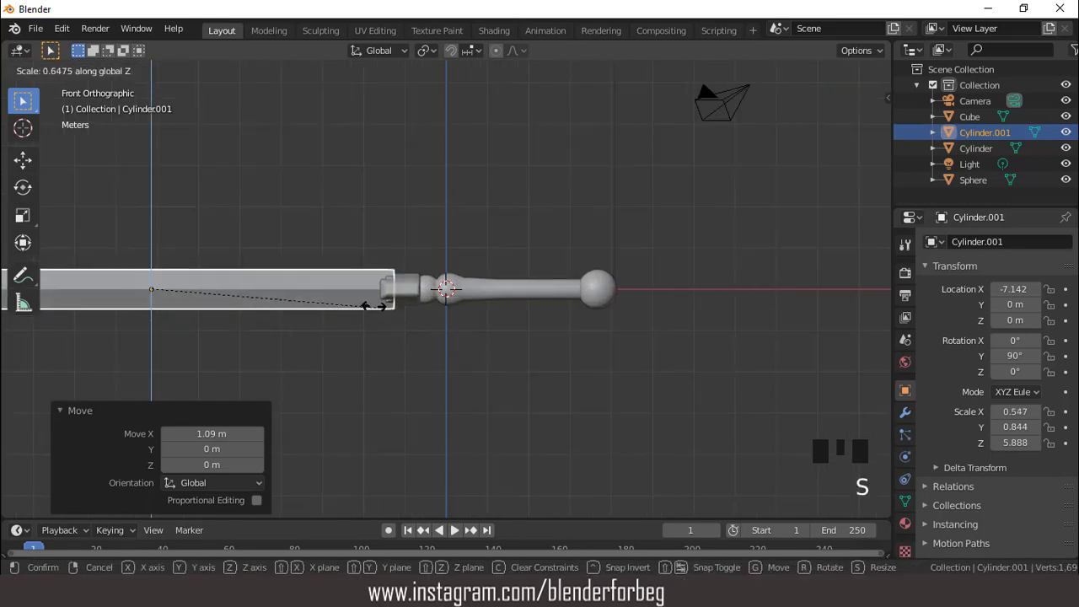
click(392, 334)
Thin the blade further along Z by a factor of about 0.295
scroll(392, 333, up, 1)
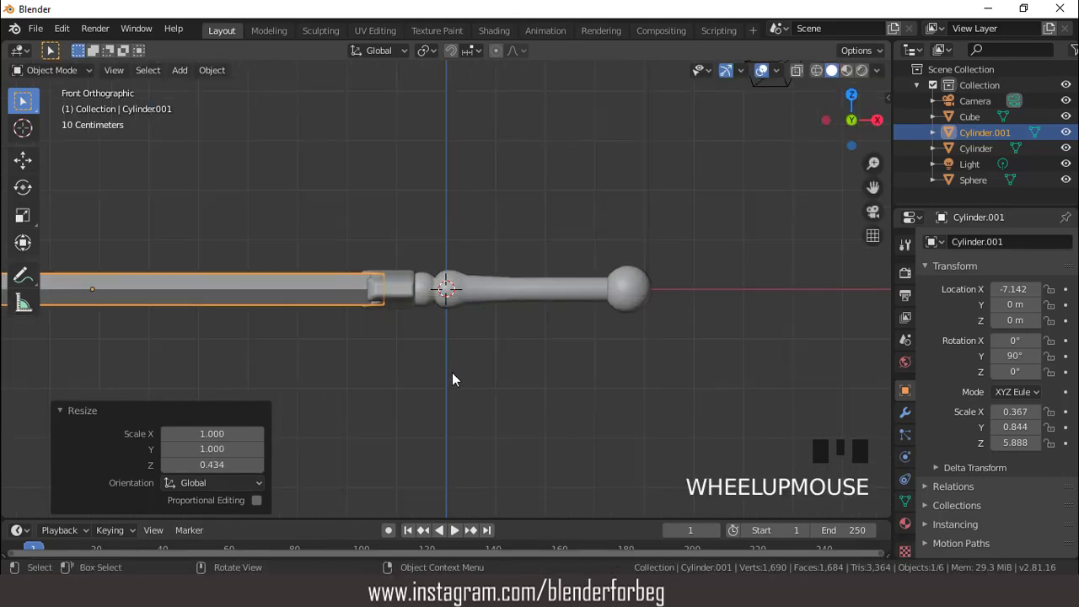
key(s)
key(z)
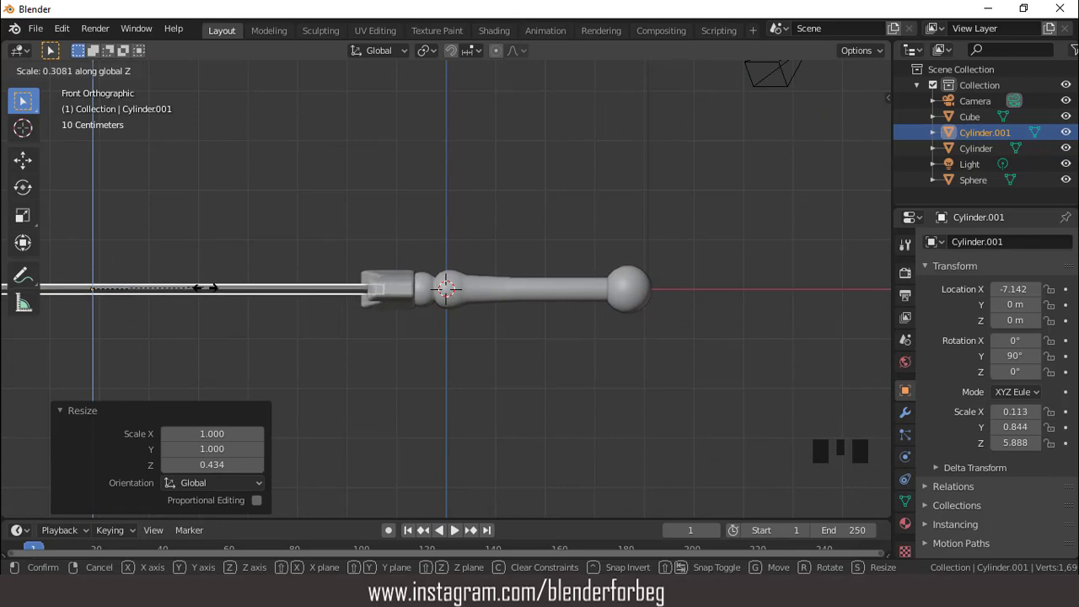
click(206, 288)
scroll(358, 243, down, 3)
middle_drag(358, 244, 387, 304)
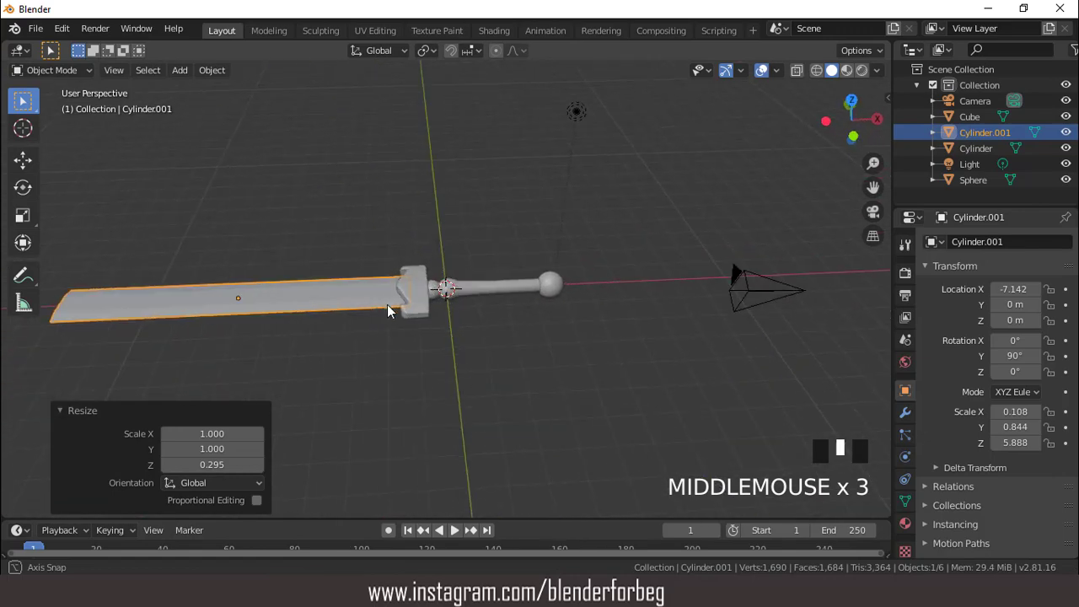
Lengthen the blade along X by a factor of about 1.492 in top view
key(KP_7)
scroll(449, 272, down, 2)
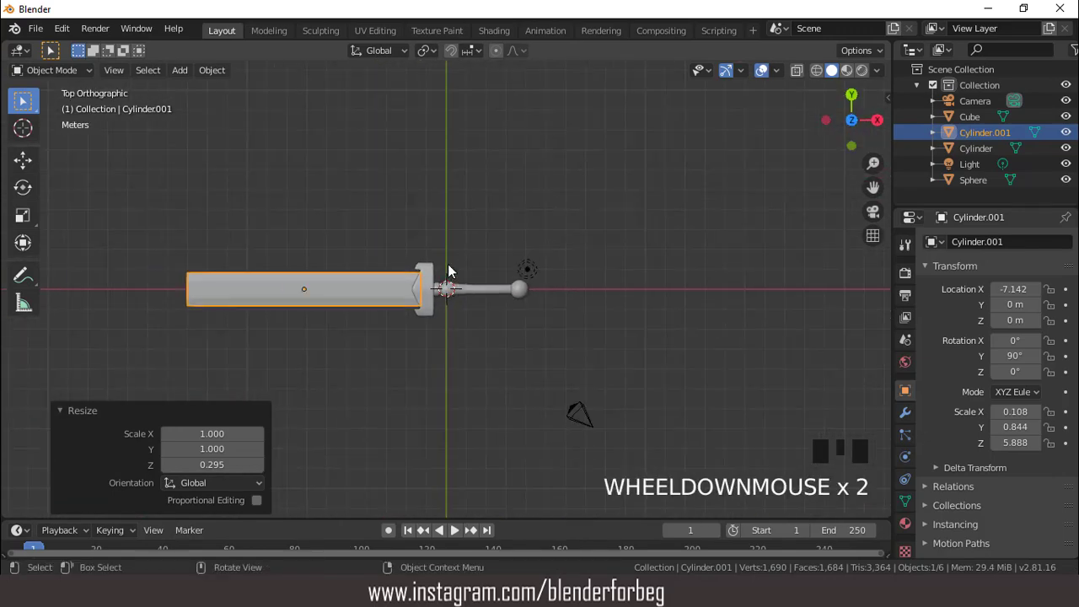
key(ctrl+KP_4)
key(ctrl+KP_4)
key(ctrl+KP_4)
key(ctrl+KP_4)
key(ctrl+KP_4)
key(ctrl+KP_4)
key(ctrl+KP_4)
key(ctrl+KP_4)
key(ctrl+KP_4)
key(ctrl+KP_4)
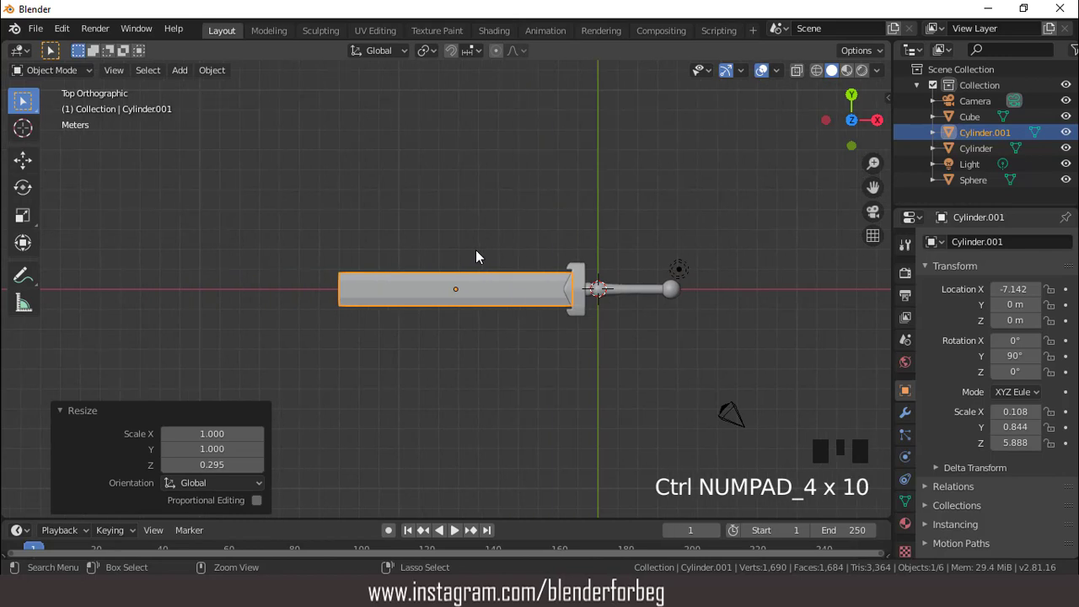
scroll(409, 276, up, 3)
scroll(409, 276, down, 2)
scroll(409, 276, up, 1)
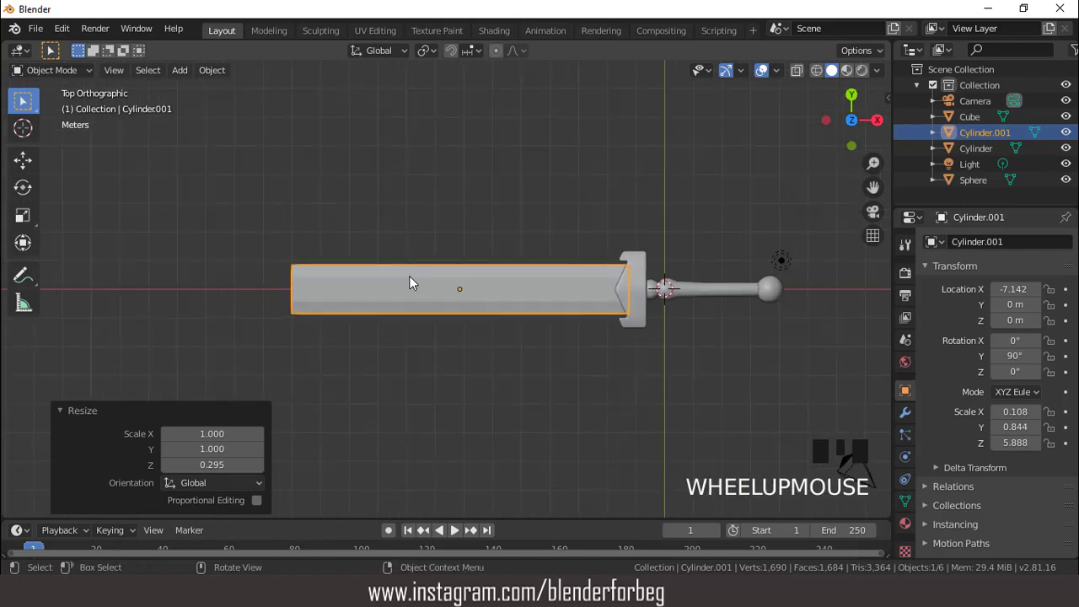
middle_drag(361, 307, 309, 220)
key(KP_7)
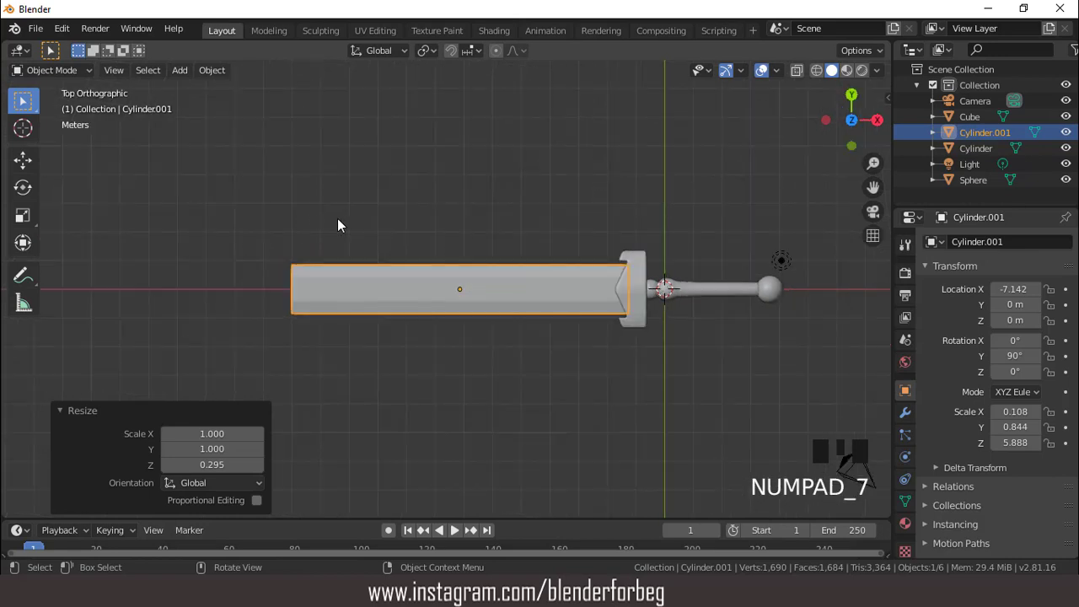
scroll(442, 344, down, 3)
key(s)
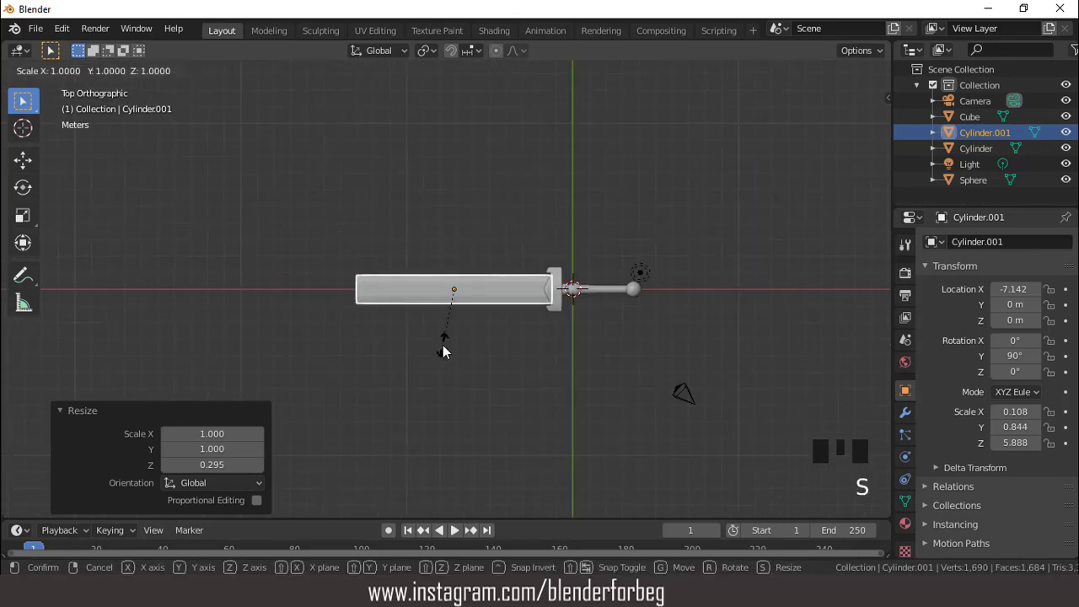
key(x)
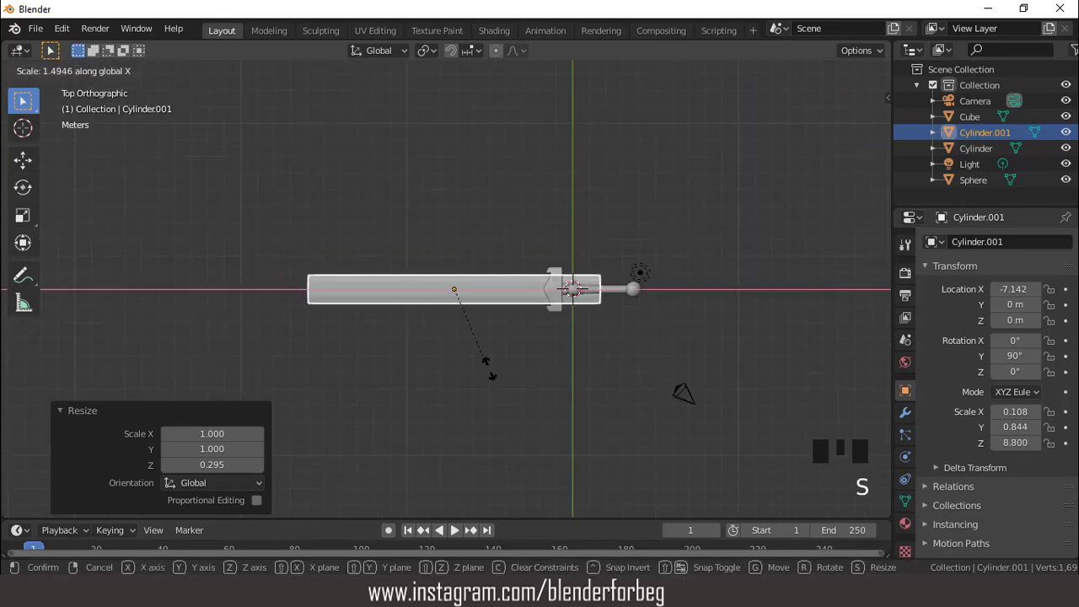
click(494, 373)
Move the lengthened blade about -2.86 m along X so its inner end sits in the guard
key(g)
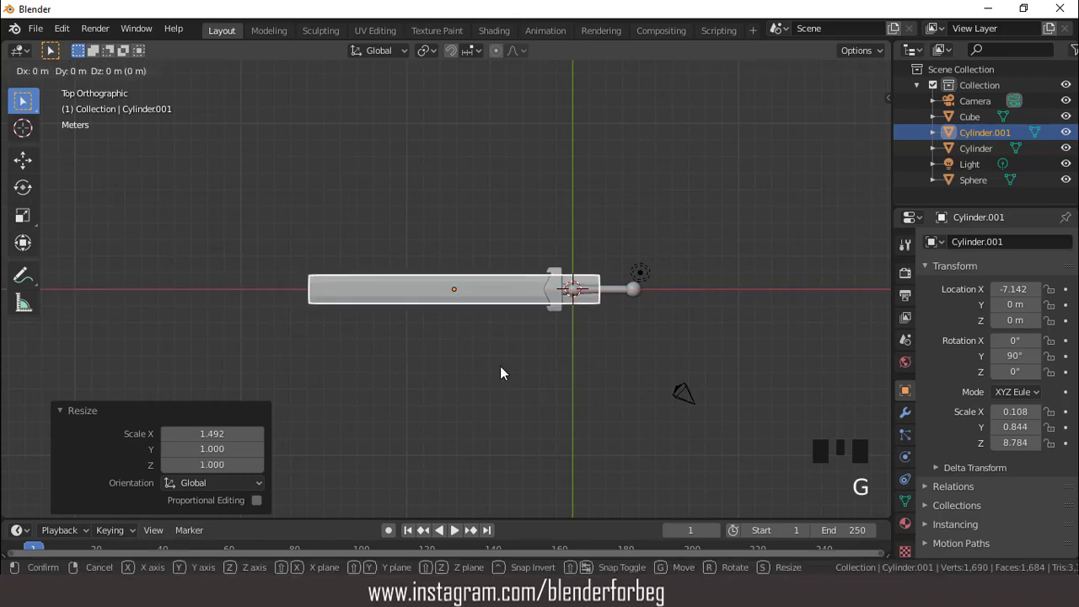
key(x)
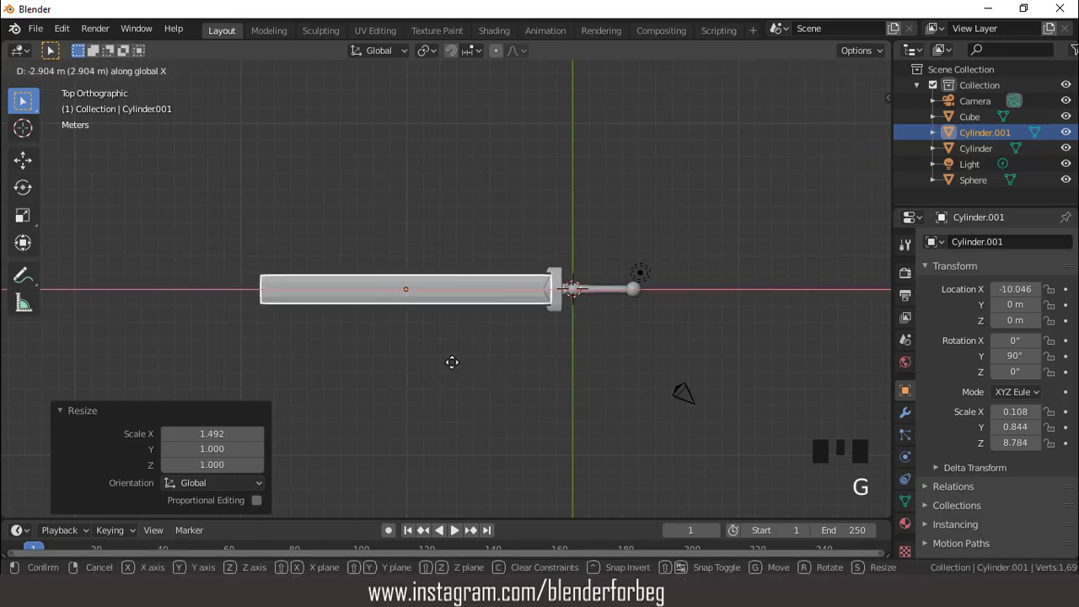
click(460, 362)
Scale the blade uniformly by about 0.883 and move it about 1 m along X back against the guard
key(s)
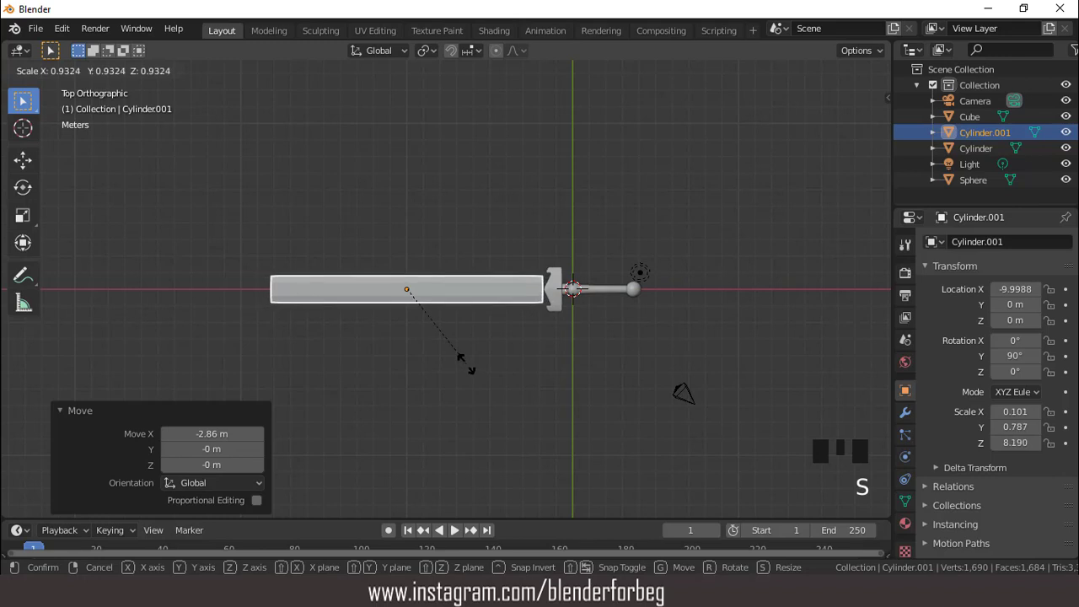
click(464, 365)
key(g)
key(x)
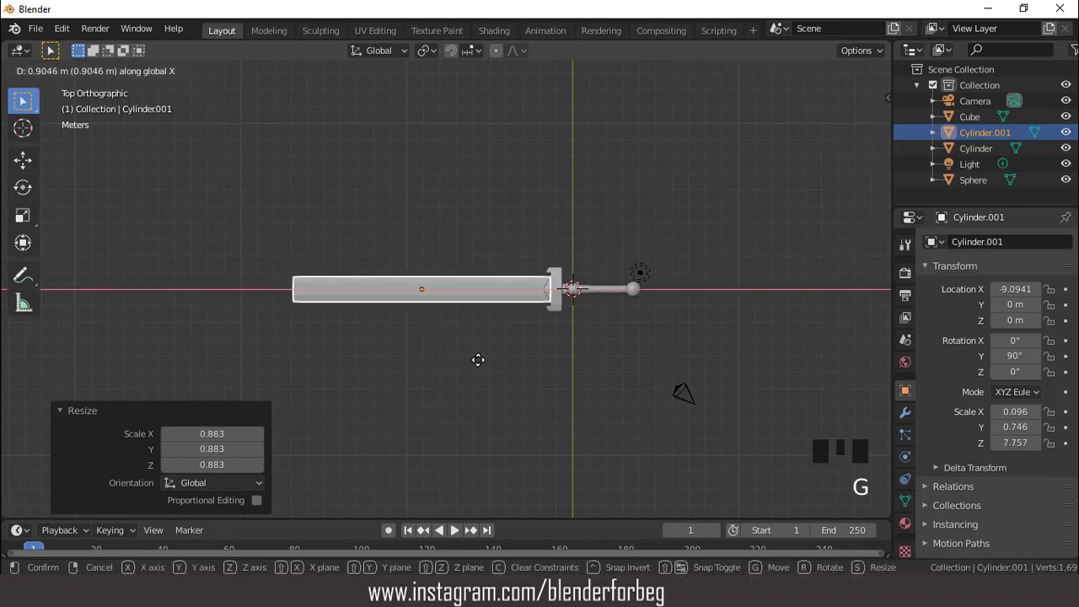
click(485, 338)
scroll(483, 330, up, 3)
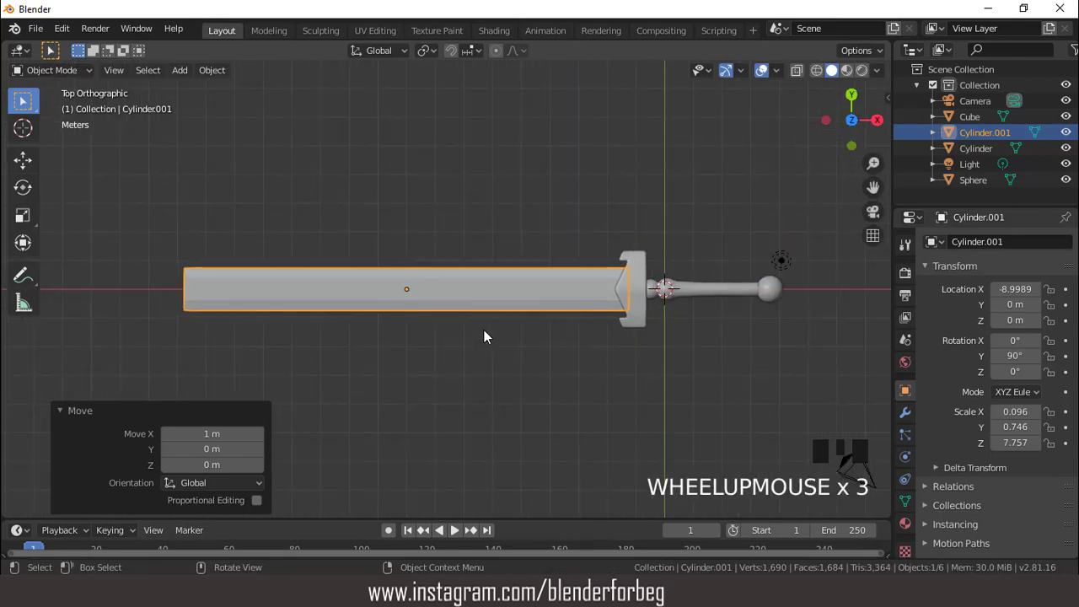
middle_drag(502, 339, 359, 244)
scroll(359, 244, down, 1)
key(KP_7)
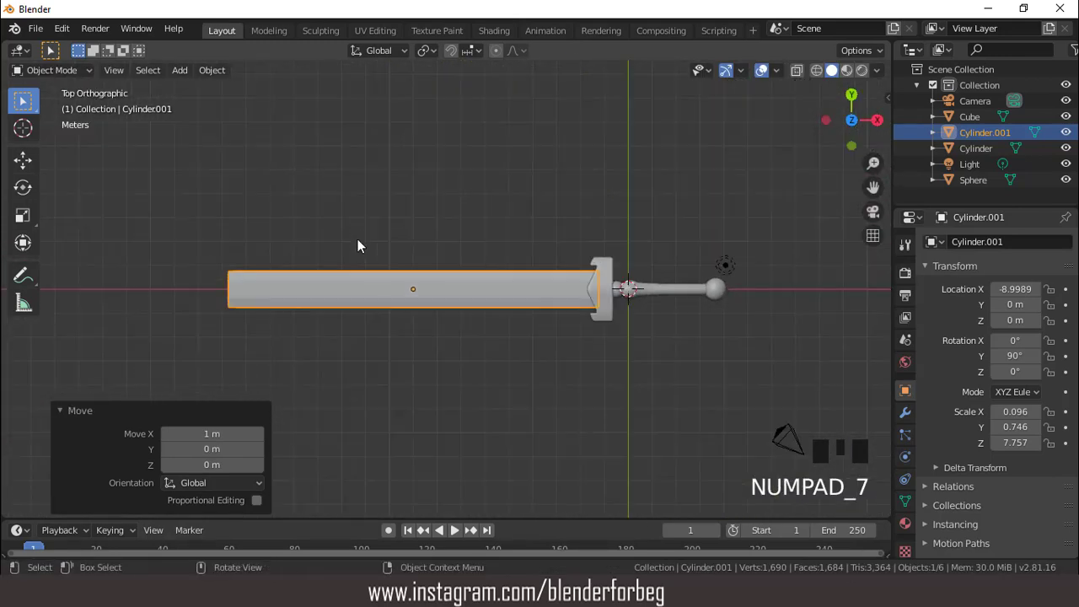
Add a single centred loop cut across the blade's length in Edit Mode
scroll(246, 257, up, 1)
key(Tab)
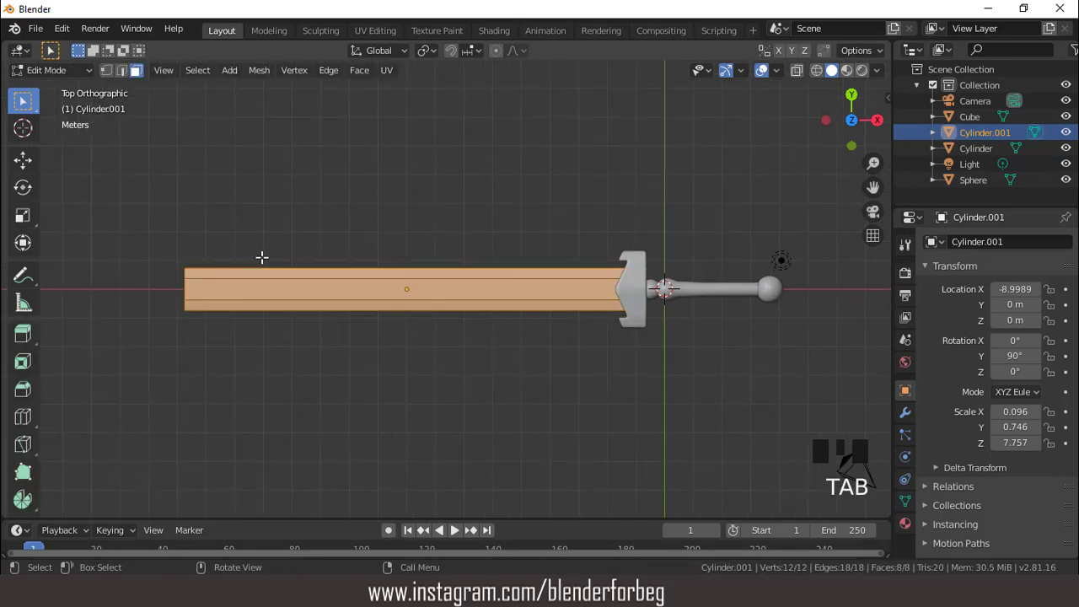
scroll(261, 257, up, 1)
scroll(263, 257, down, 1)
click(298, 255)
mouse_move(298, 256)
middle_down()
mouse_move(342, 210)
mouse_move(313, 245)
middle_up()
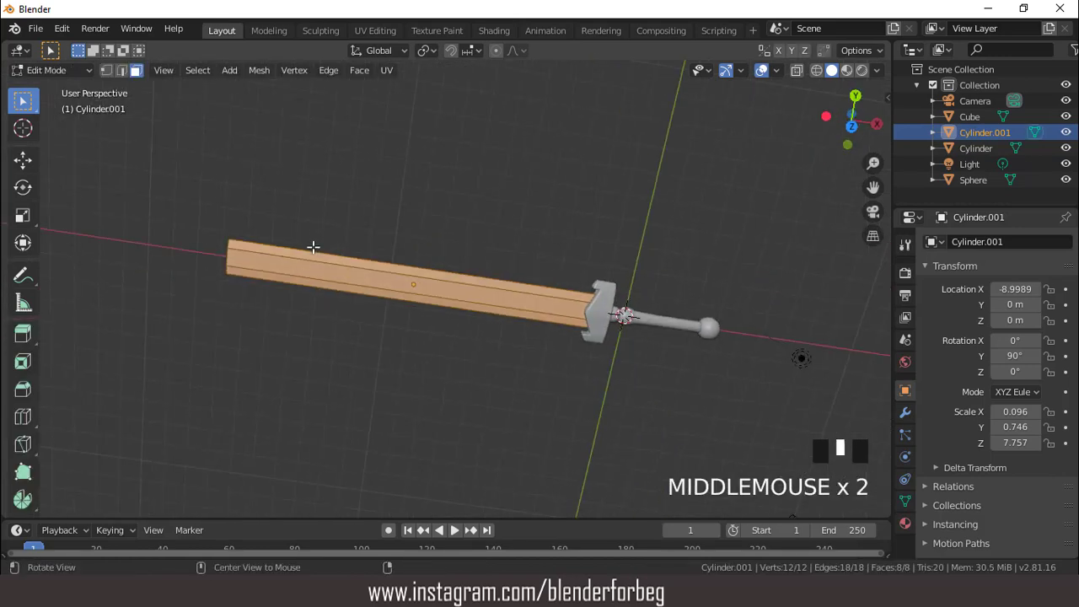
key(KP_7)
scroll(416, 273, up, 3)
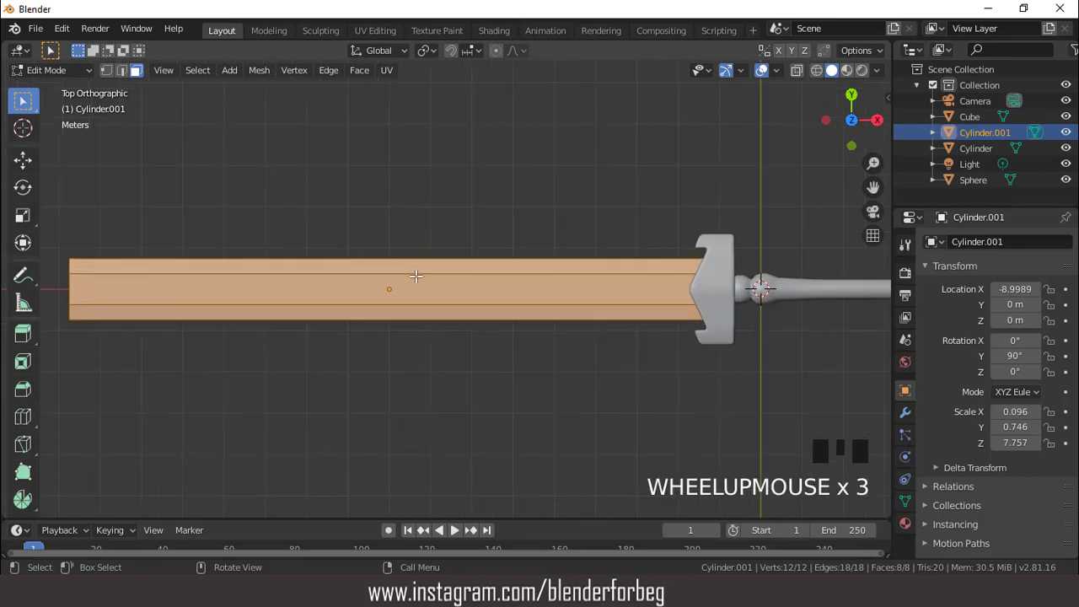
key(ctrl+r)
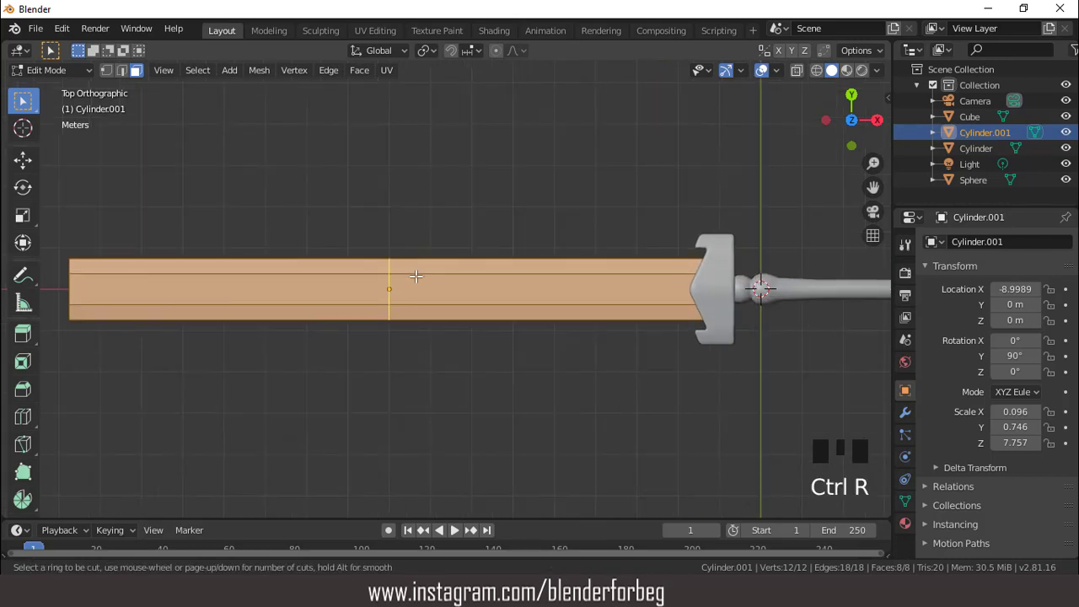
click(415, 276)
right_click(415, 276)
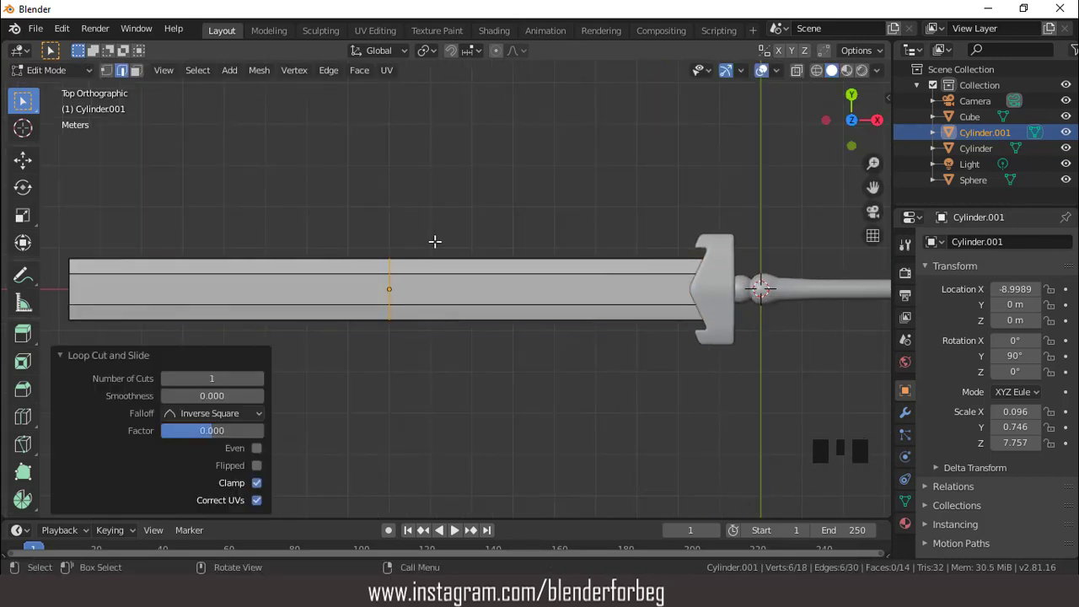
Move the new edge loop about -6.23 m along X toward the blade tip and scale it by about 1.19
scroll(435, 241, down, 2)
key(g)
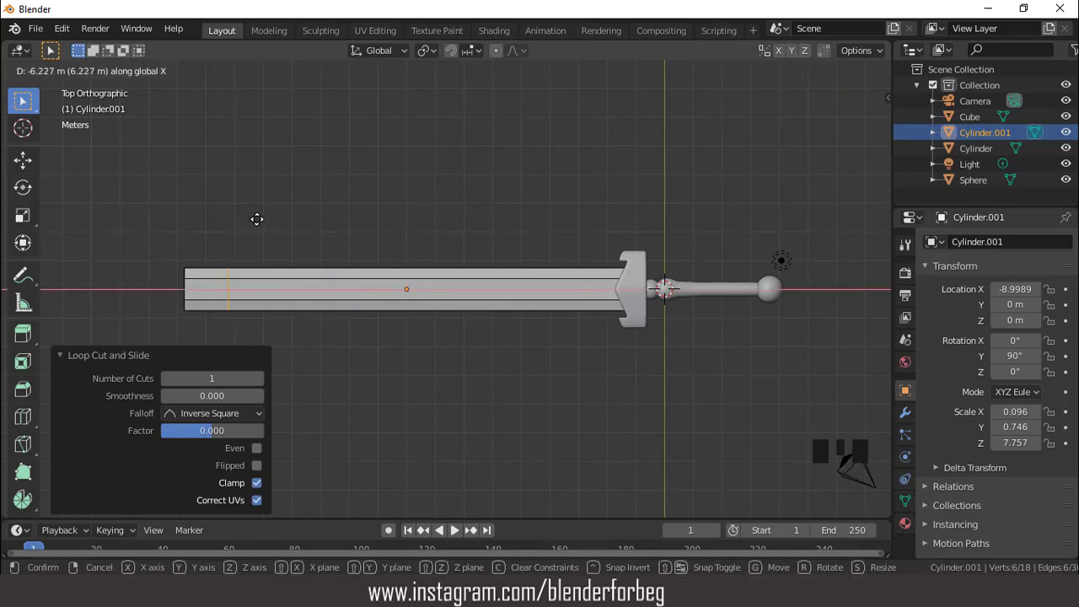
click(257, 220)
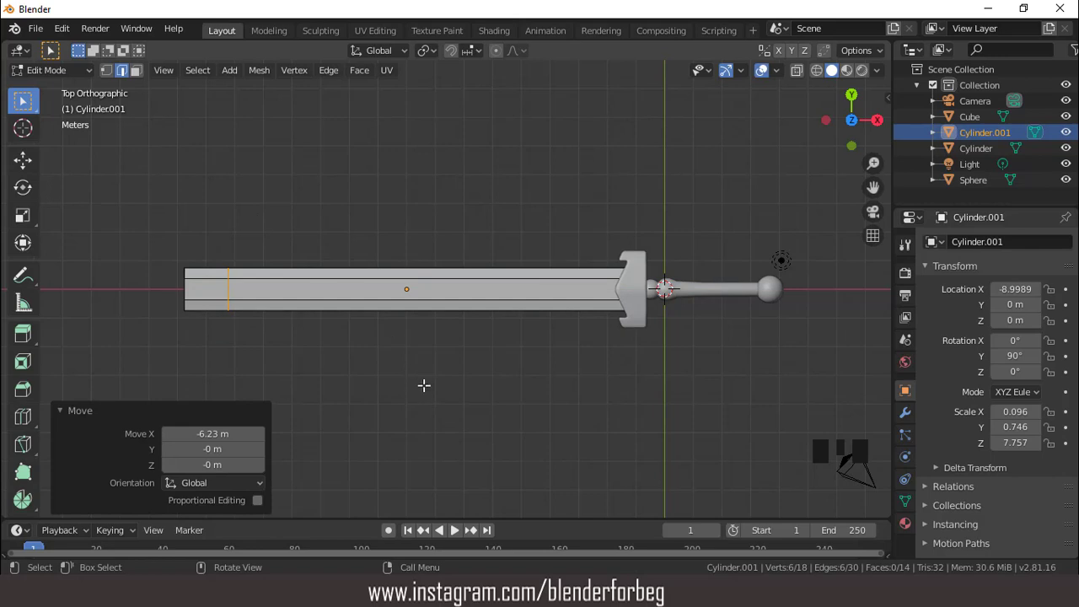
key(s)
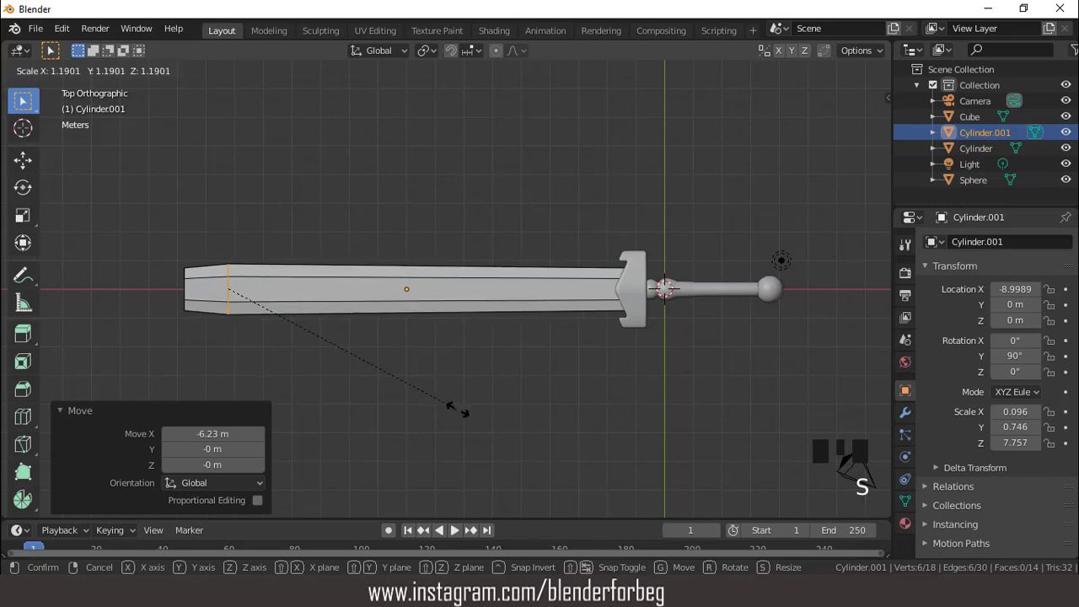
click(445, 399)
Select the blade's flat outer end face and merge its vertices at center into a single tip point
scroll(722, 265, down, 2)
middle_drag(723, 264, 400, 209)
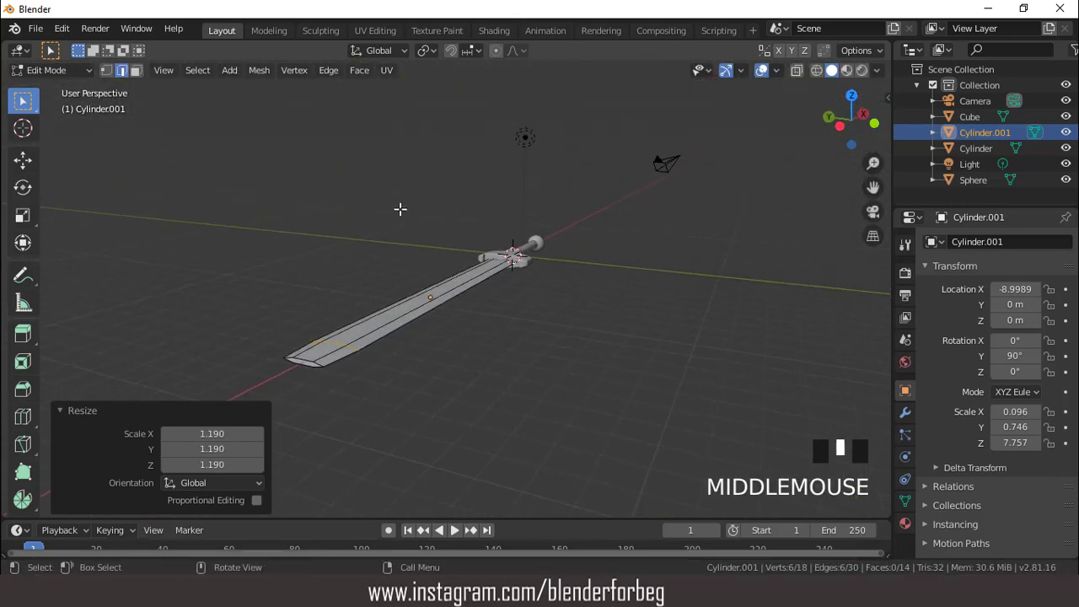
click(136, 71)
click(137, 71)
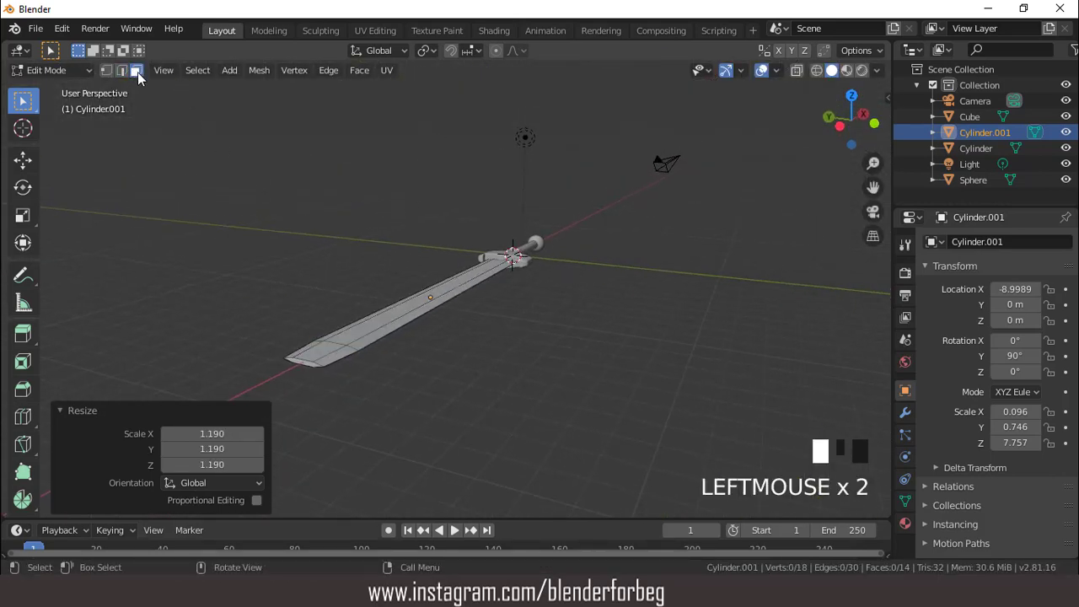
scroll(342, 352, up, 2)
scroll(303, 327, down, 1)
scroll(321, 329, down, 1)
middle_drag(345, 330, 223, 139)
scroll(391, 302, up, 1)
scroll(374, 292, up, 1)
click(374, 292)
click(107, 70)
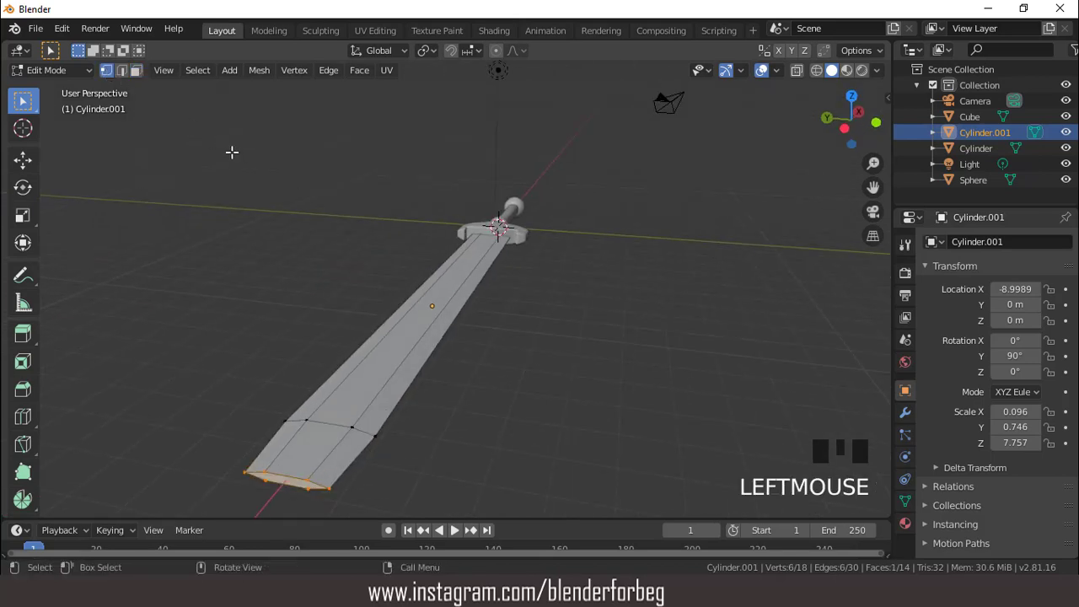
scroll(305, 226, down, 2)
key(alt+m)
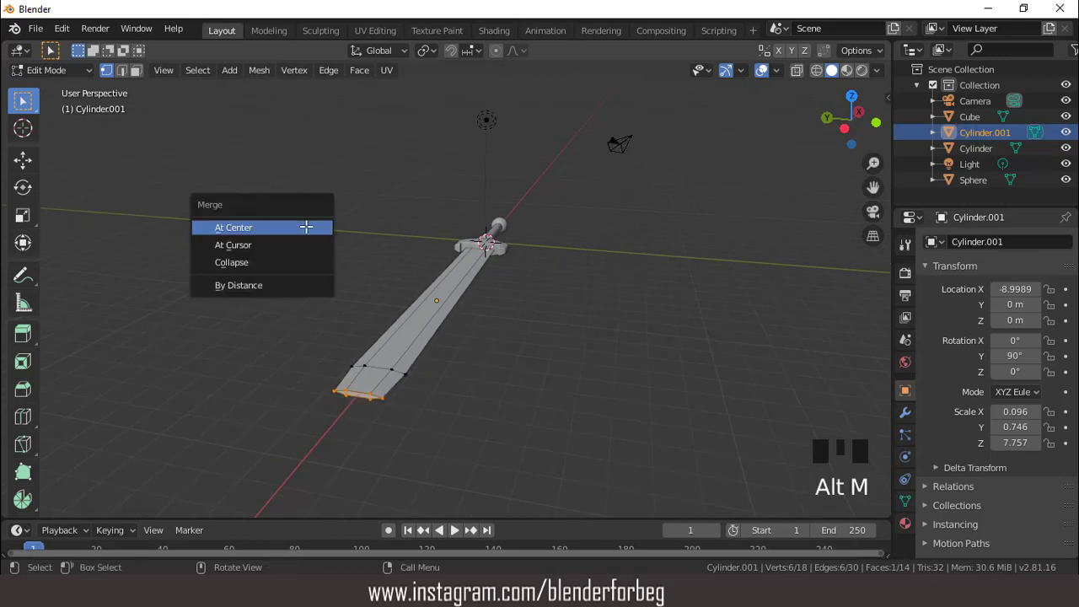
click(306, 227)
scroll(359, 279, down, 2)
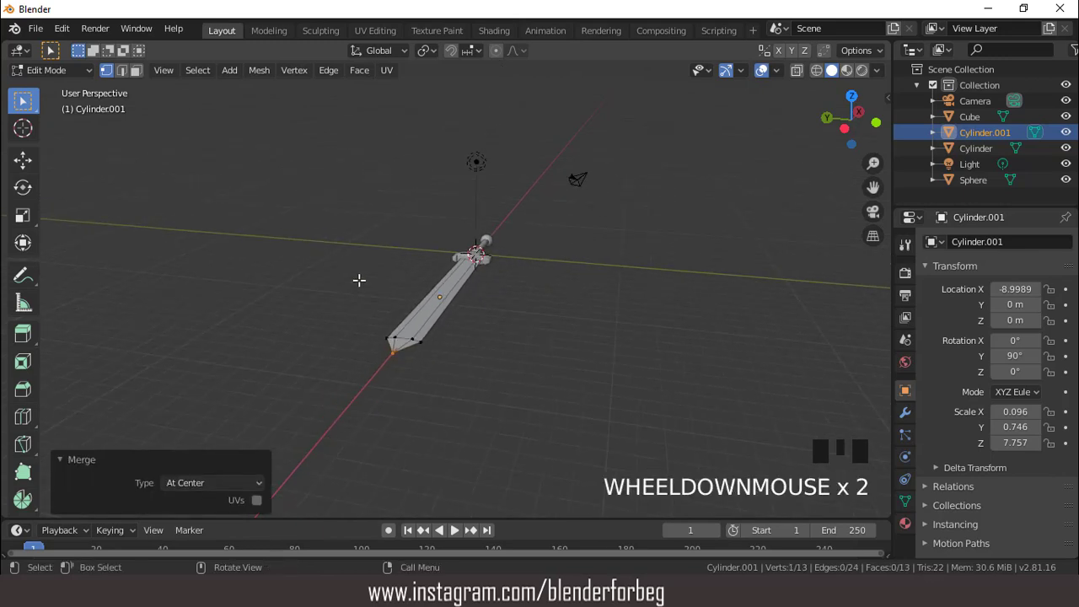
Move the blade's tip vertex about -1.03 m along X in top view to lengthen the point
key(KP_7)
scroll(359, 280, up, 1)
scroll(359, 280, up, 1)
key(g)
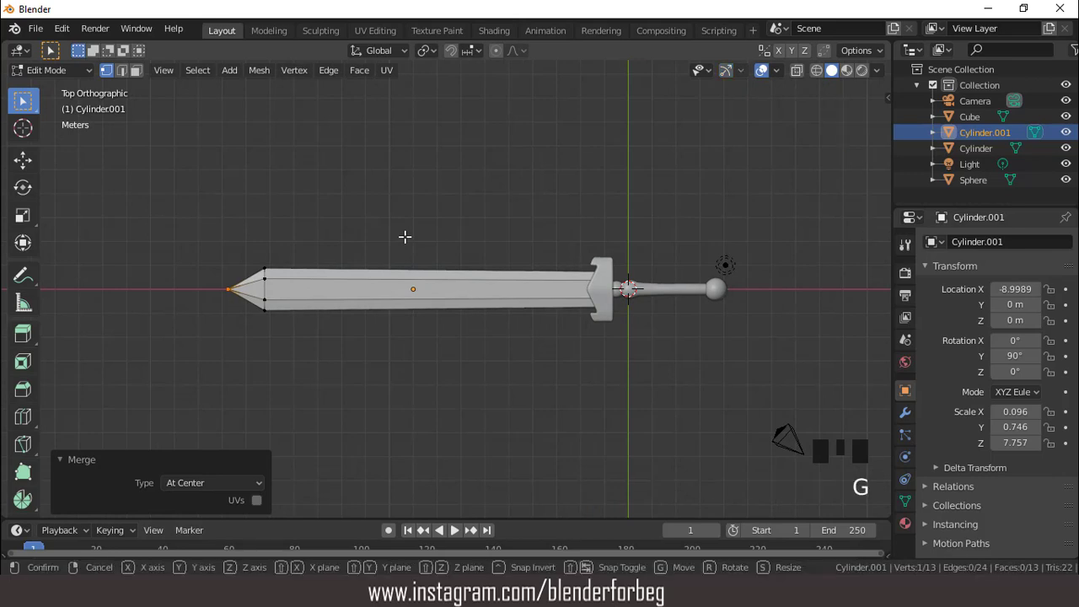
click(341, 247)
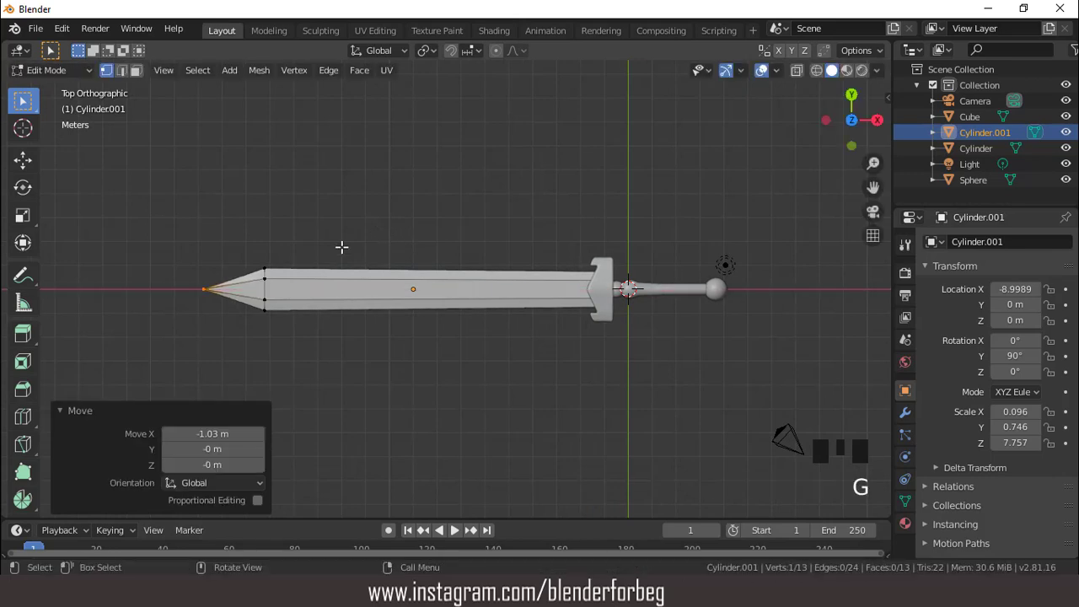
Scale the edge loop at the base of the blade's tip by about 1.234 and return to Object Mode
scroll(287, 255, up, 1)
click(232, 290)
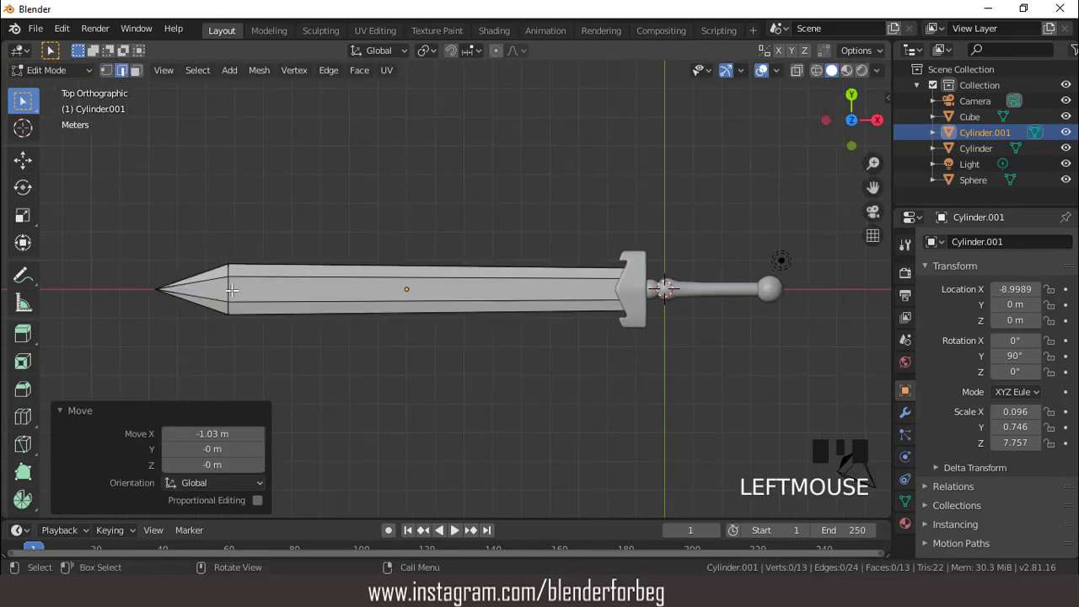
alt+click(227, 288)
key(s)
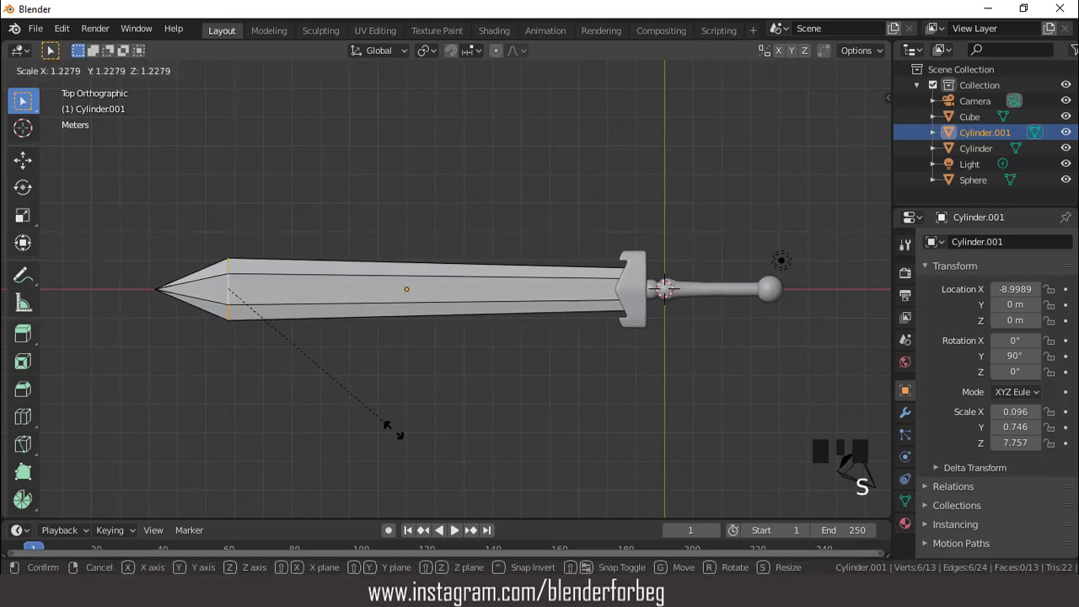
click(394, 434)
scroll(393, 380, down, 2)
middle_drag(393, 379, 410, 337)
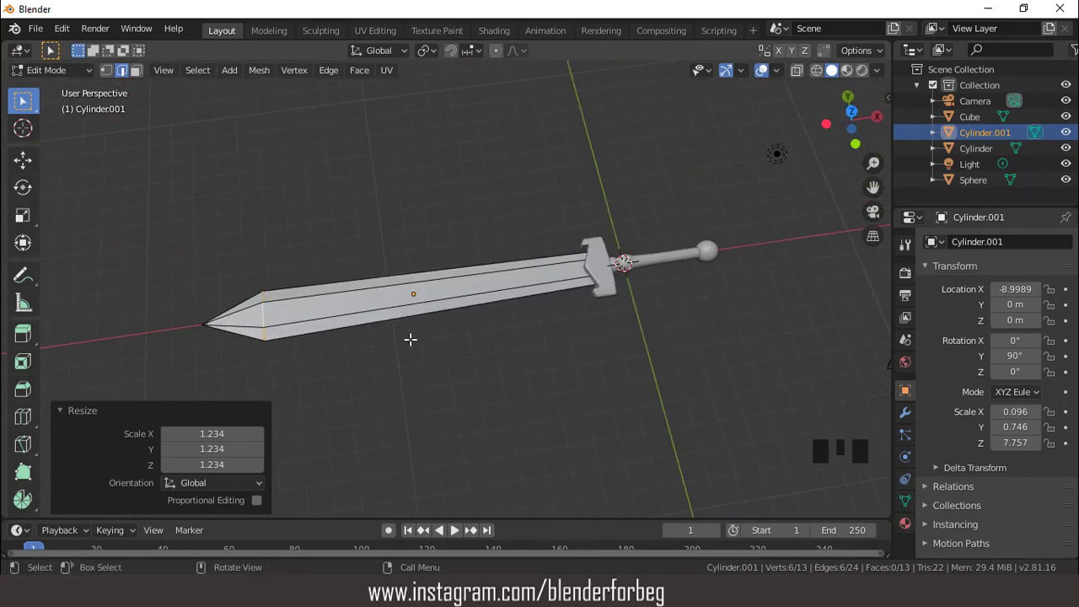
key(KP_7)
scroll(451, 290, down, 3)
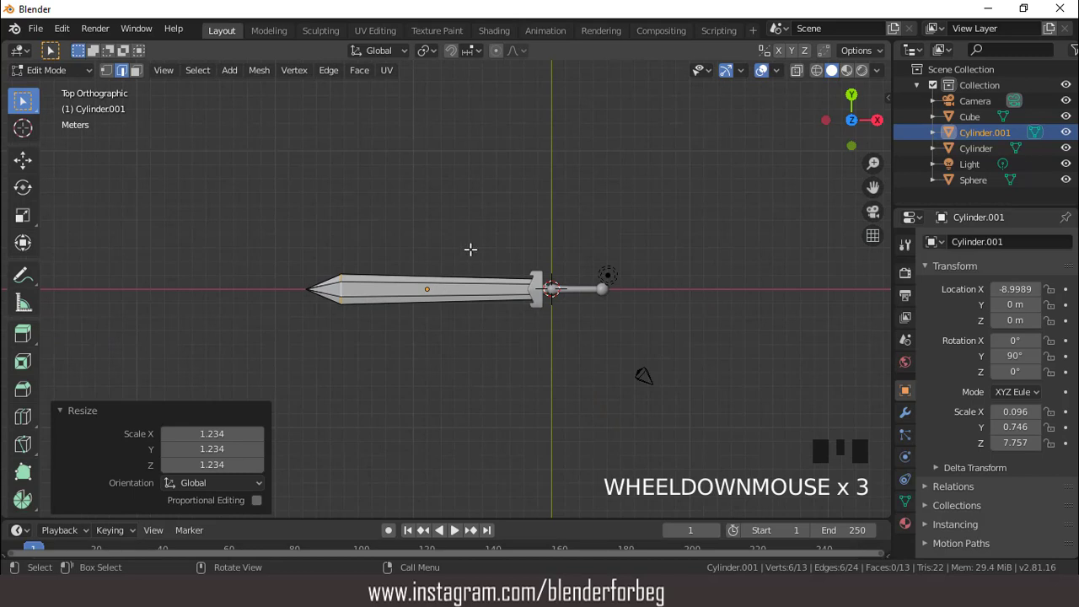
key(Tab)
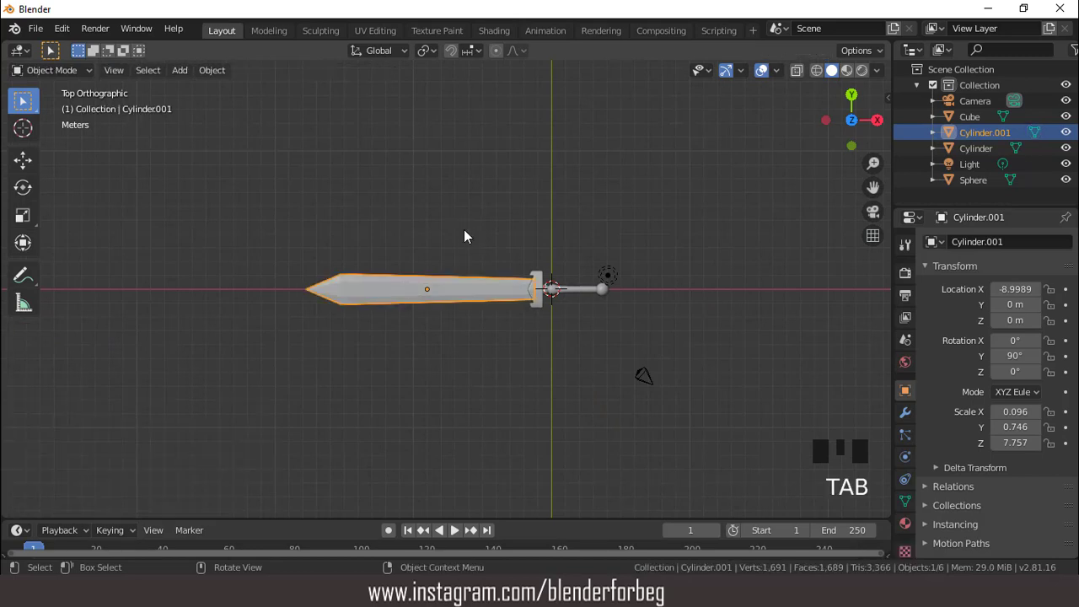
Examine the whole sword with the viewport overlays hidden, from an angle with overlays restored, and through the camera
click(761, 72)
scroll(530, 287, up, 5)
scroll(530, 286, down, 3)
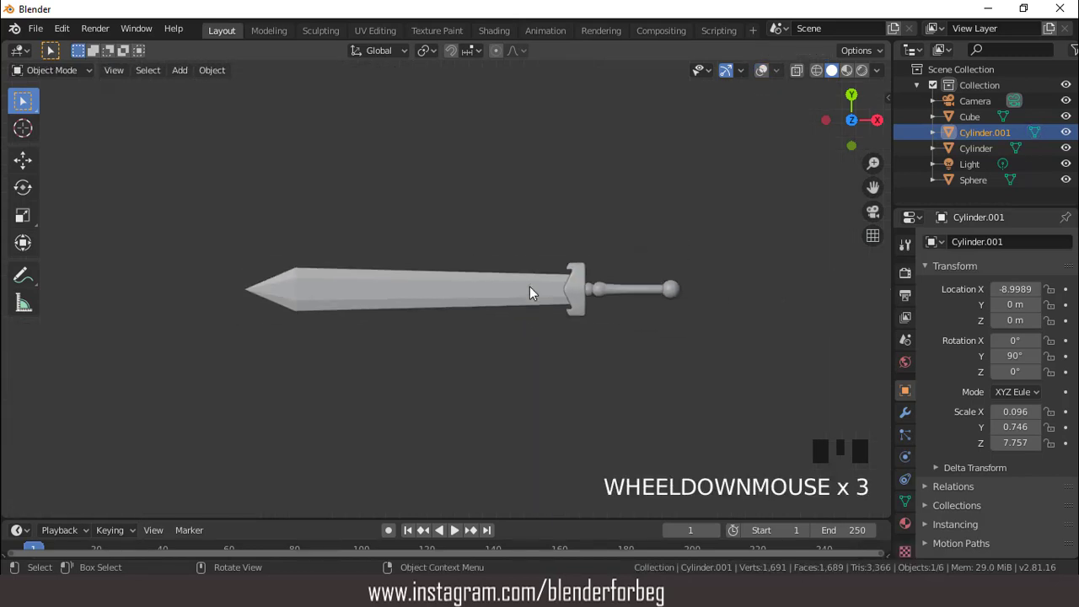
scroll(529, 292, down, 2)
scroll(529, 292, up, 3)
scroll(529, 292, down, 3)
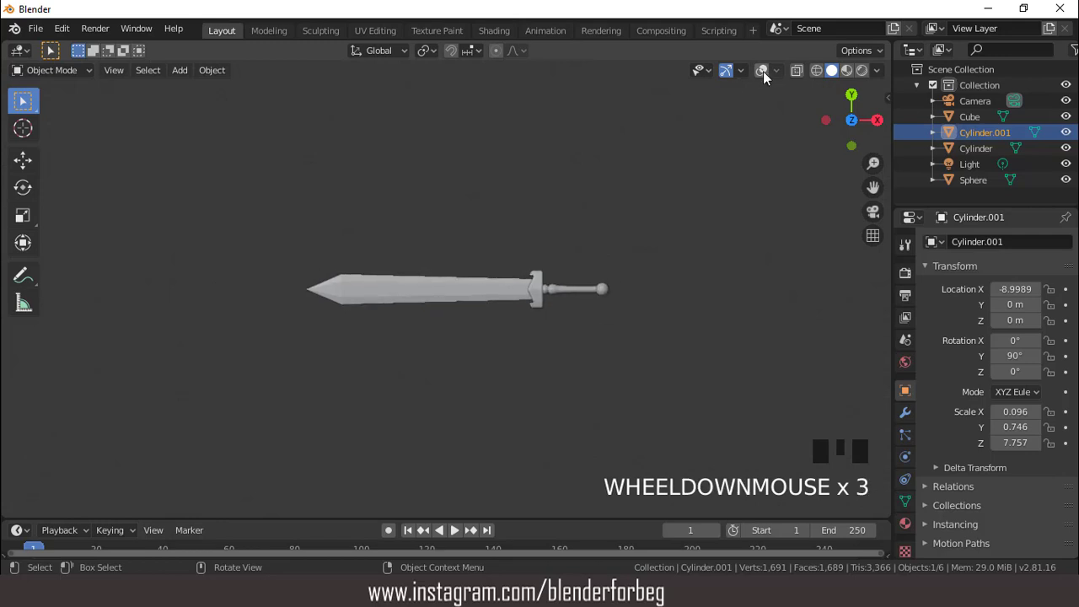
click(763, 71)
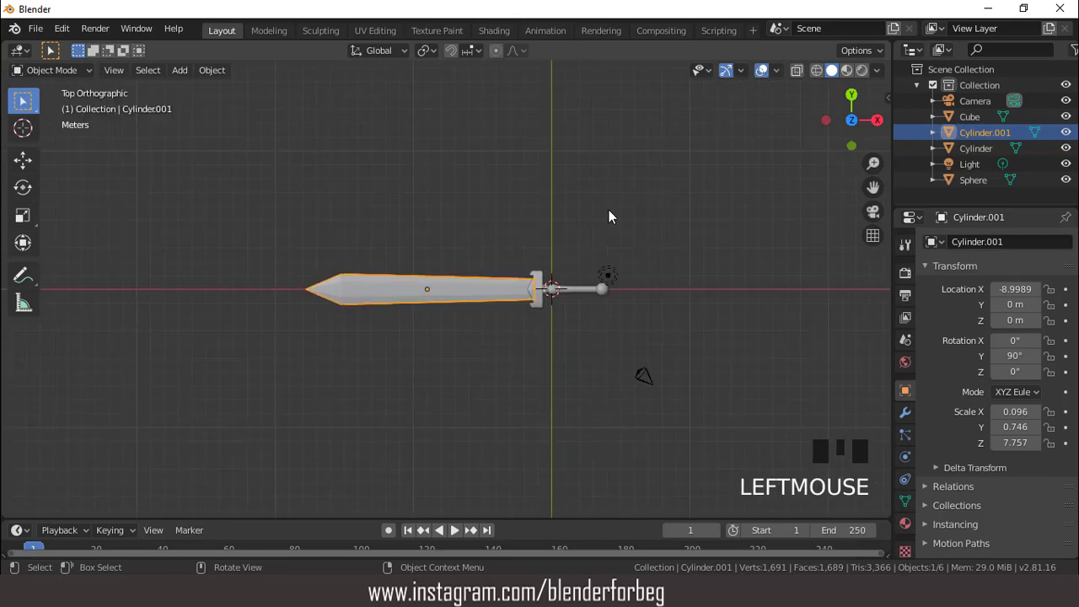
scroll(609, 217, up, 4)
scroll(521, 210, down, 3)
middle_drag(521, 210, 518, 172)
scroll(518, 172, down, 2)
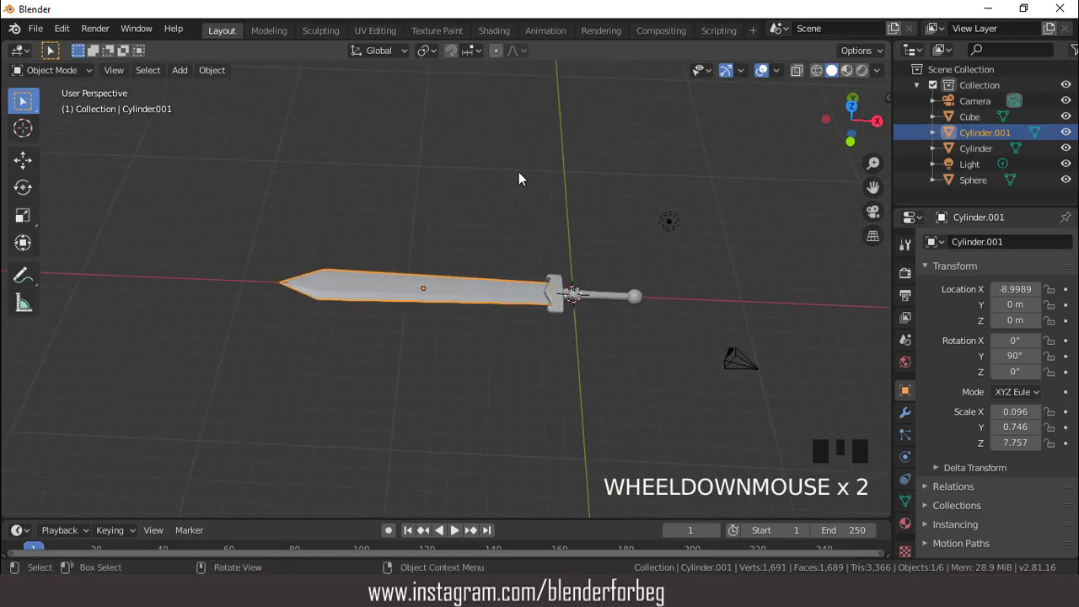
key(KP_7)
scroll(519, 172, down, 3)
scroll(609, 272, up, 2)
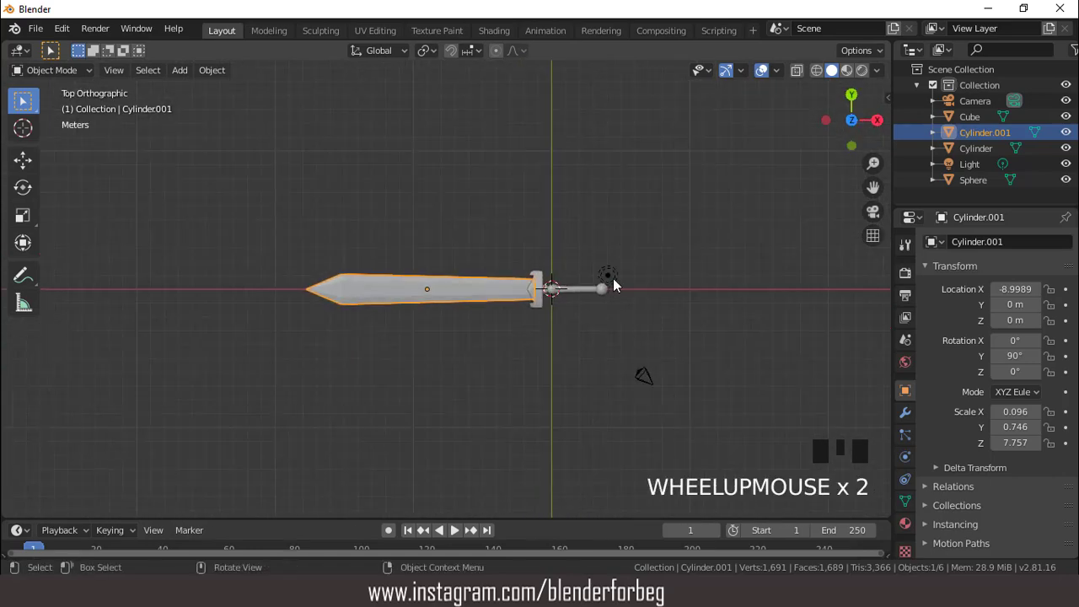
key(KP_0)
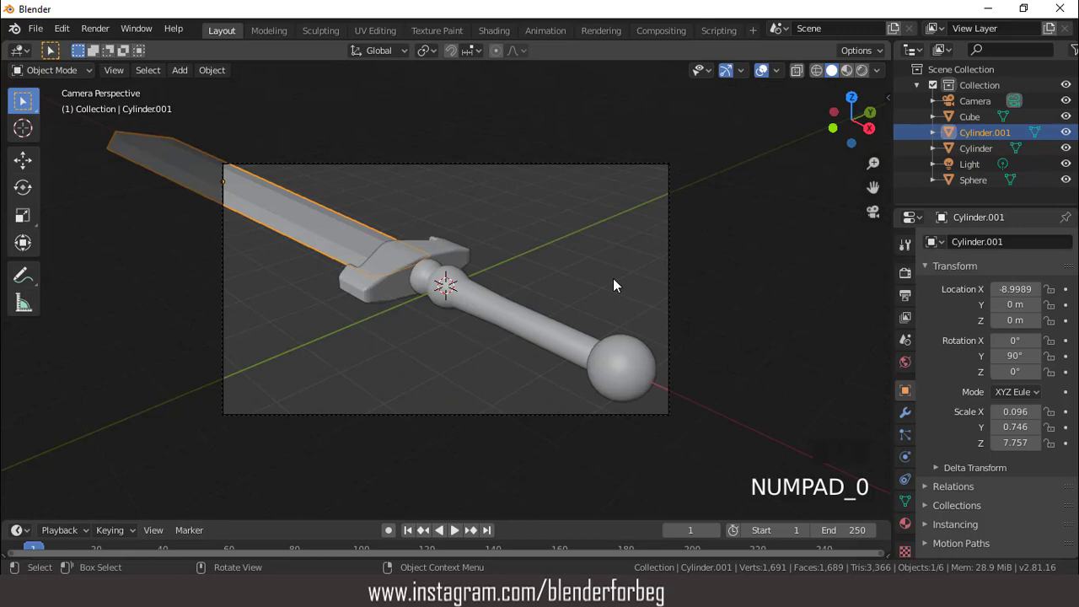
key(KP_0)
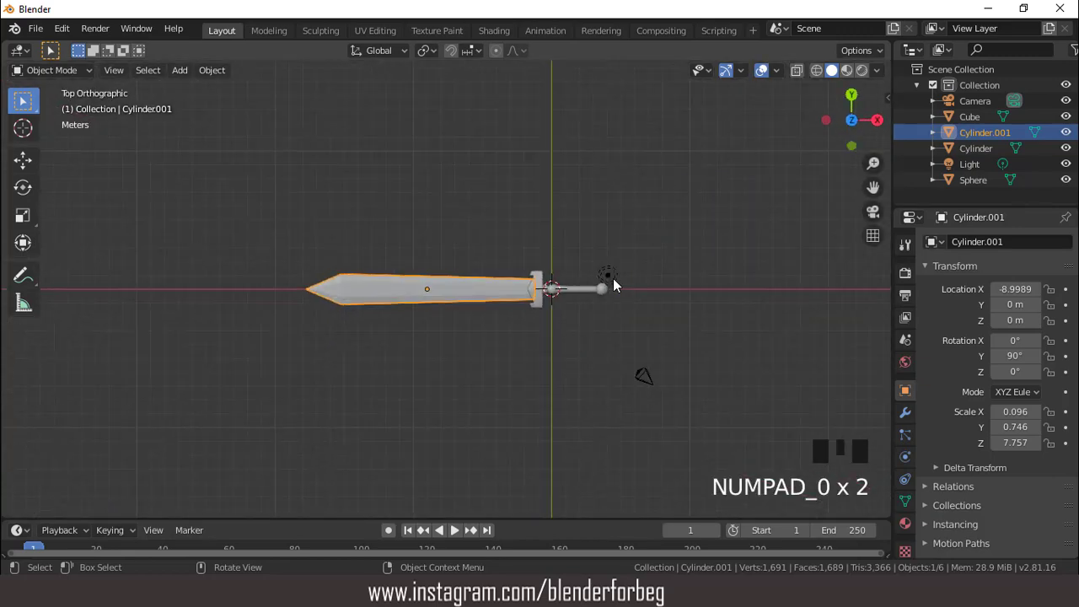
Set the camera's X, Y and Z location to 0 m
scroll(612, 285, up, 1)
click(685, 393)
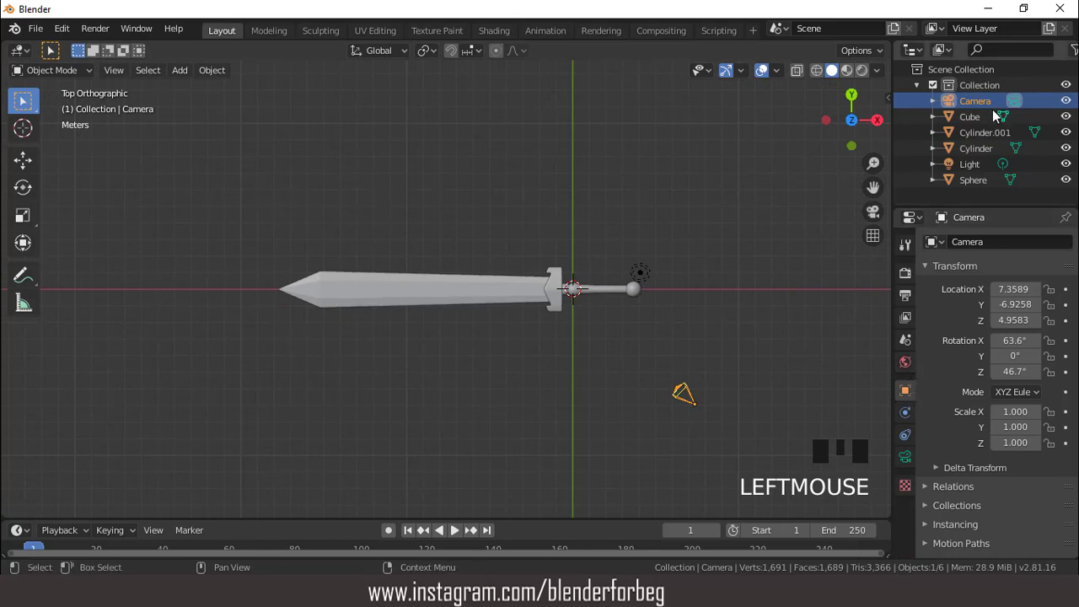
double_click(1015, 289)
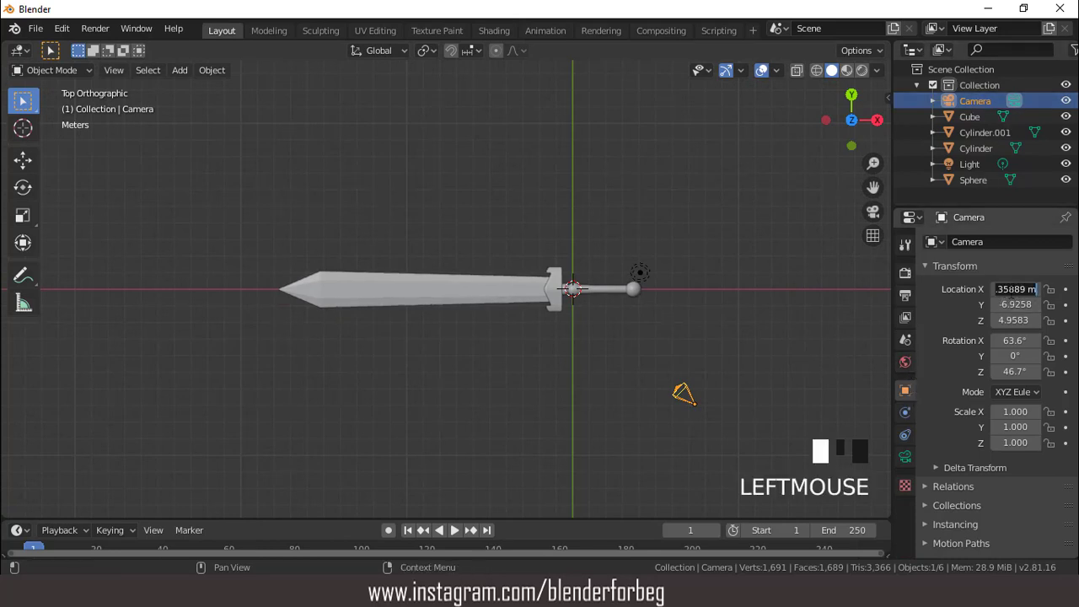
text(0)
key(Return)
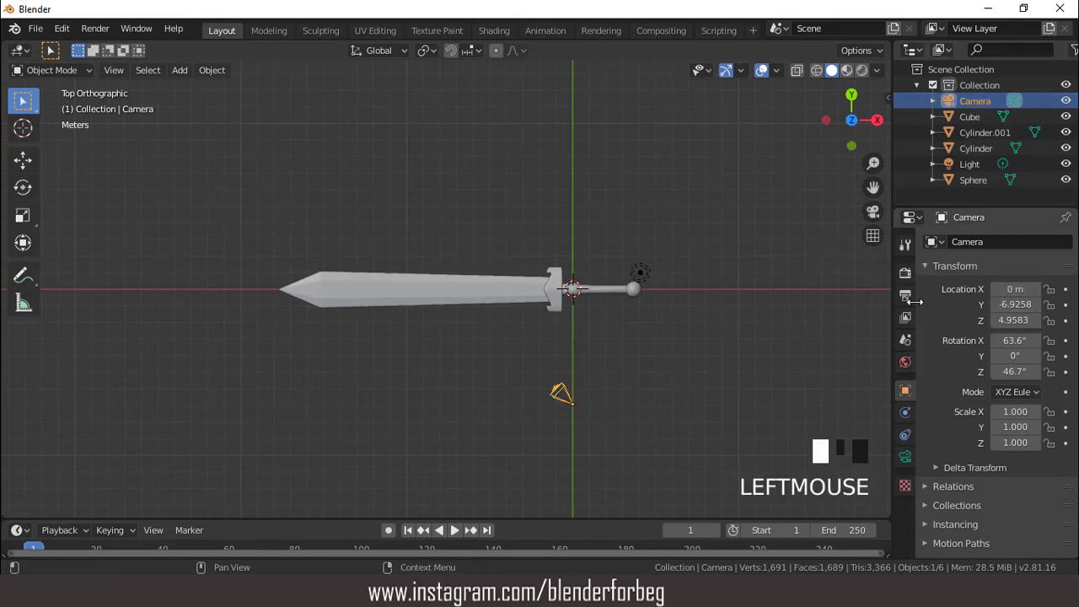
click(1015, 305)
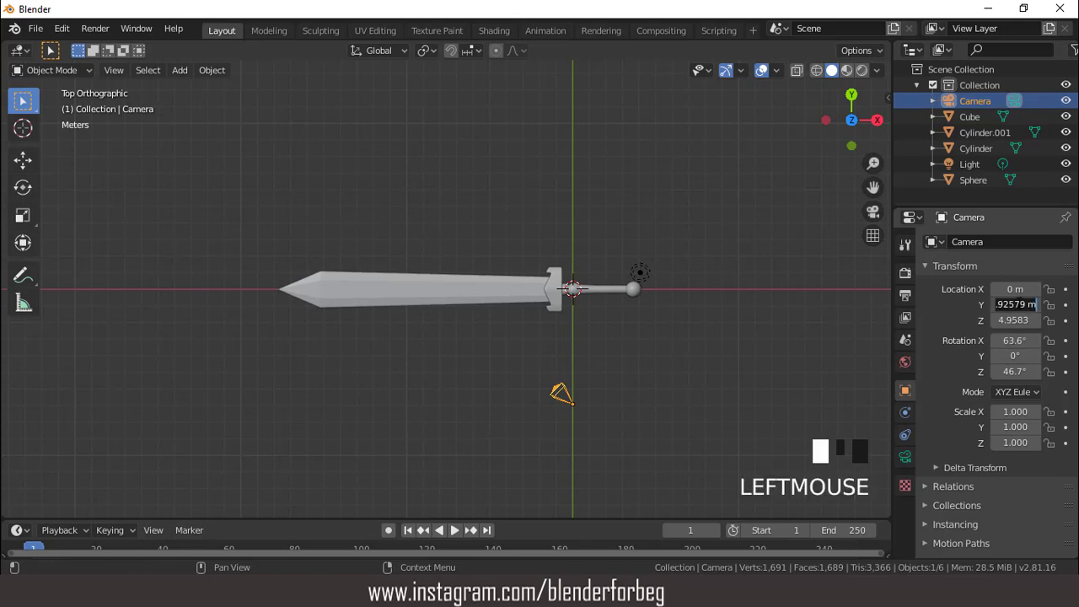
text(0)
key(Return)
double_click(1017, 320)
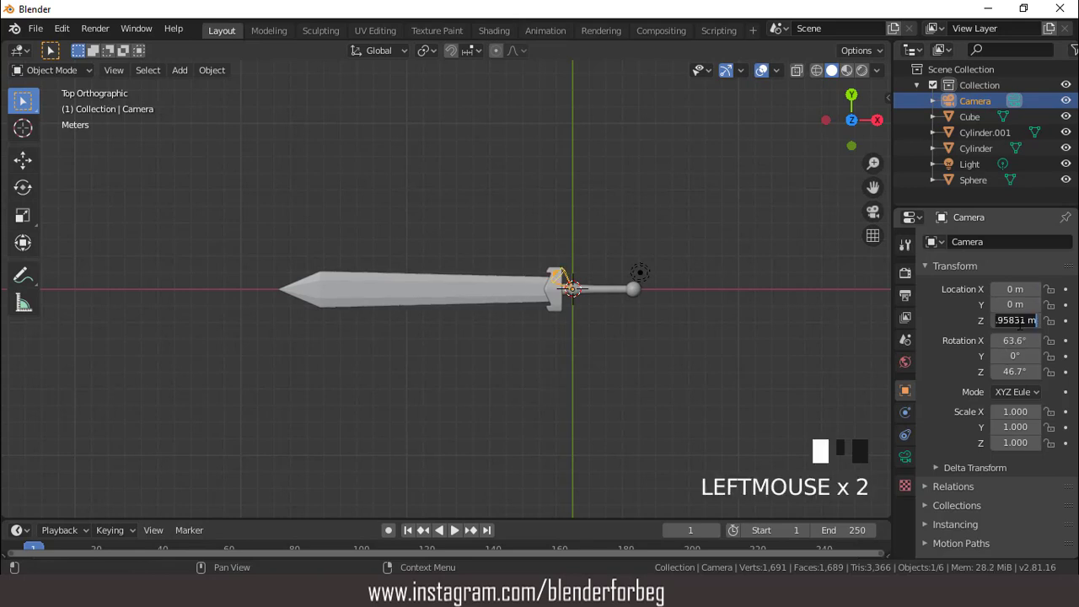
text(0)
key(Return)
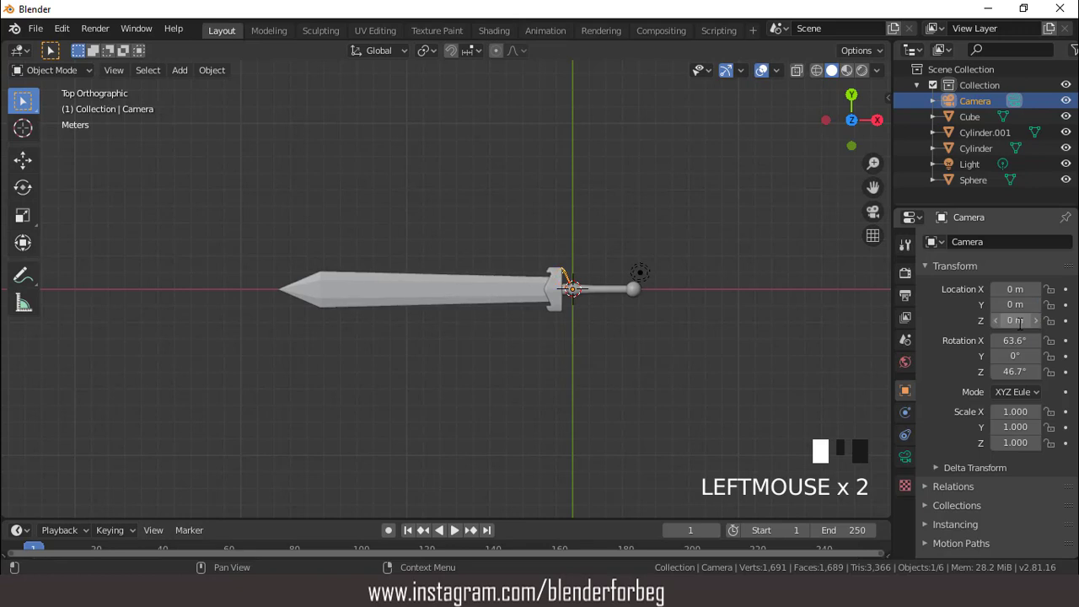
Set the camera's X and Z rotation to 0° so it looks straight down
text(0)
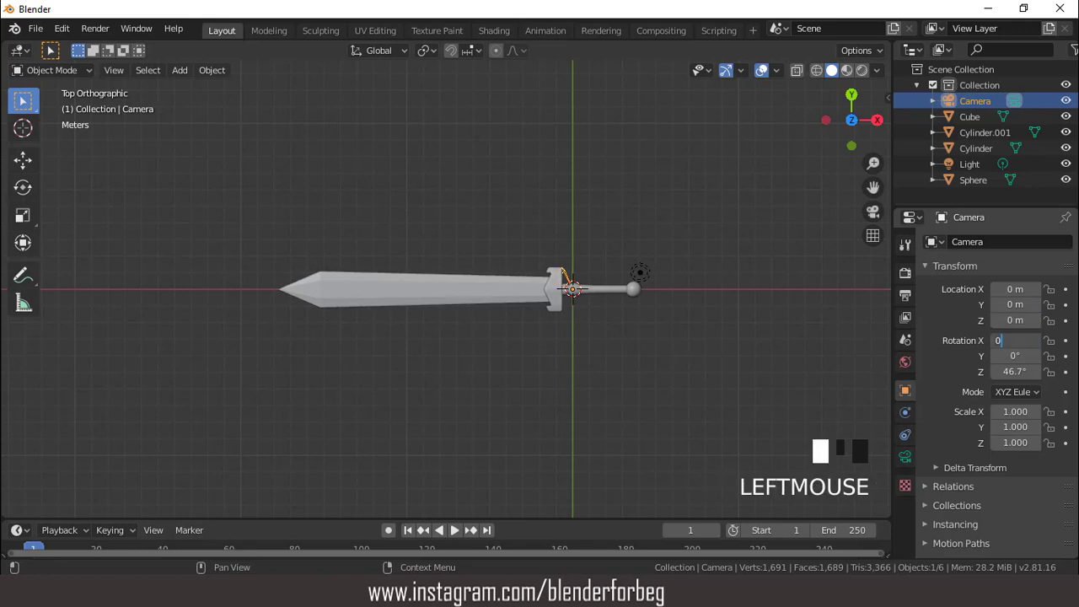
key(Return)
double_click(1015, 371)
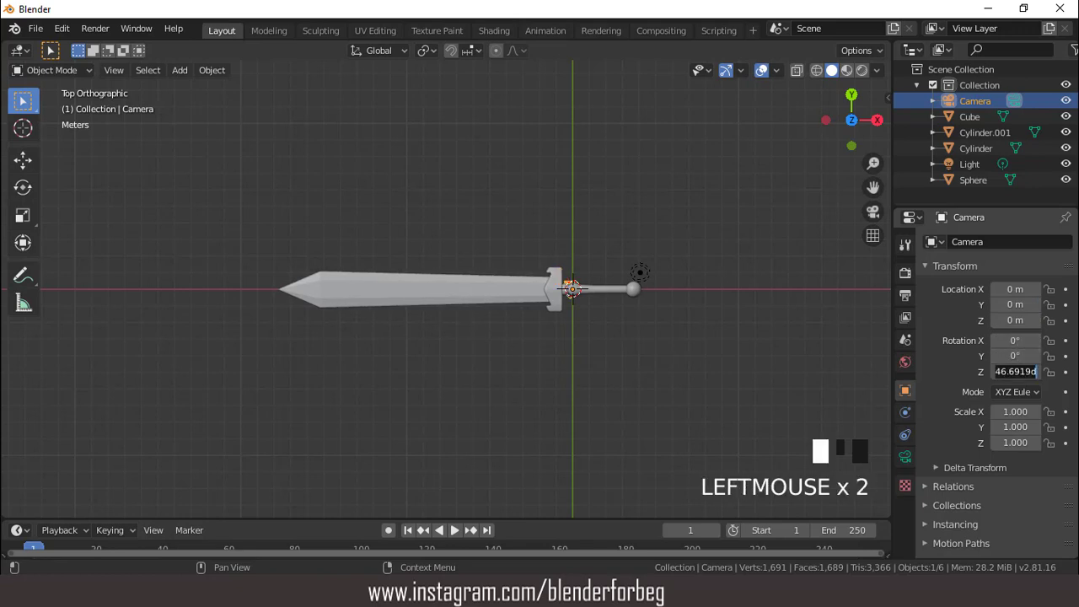
text(0)
key(Return)
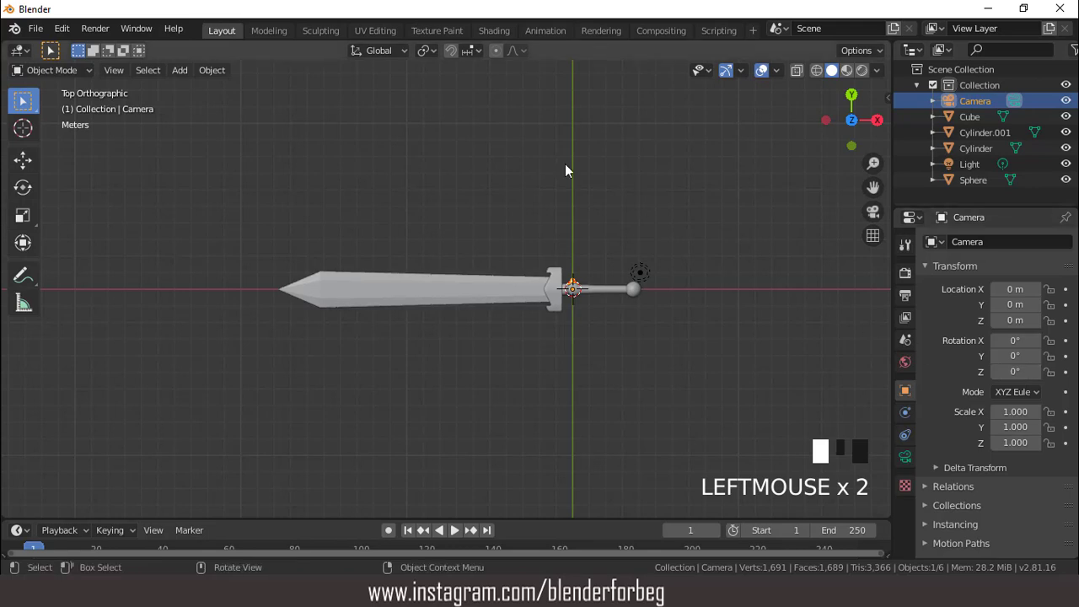
Look through the camera and raise its Z location to about 17.21 m
key(KP_0)
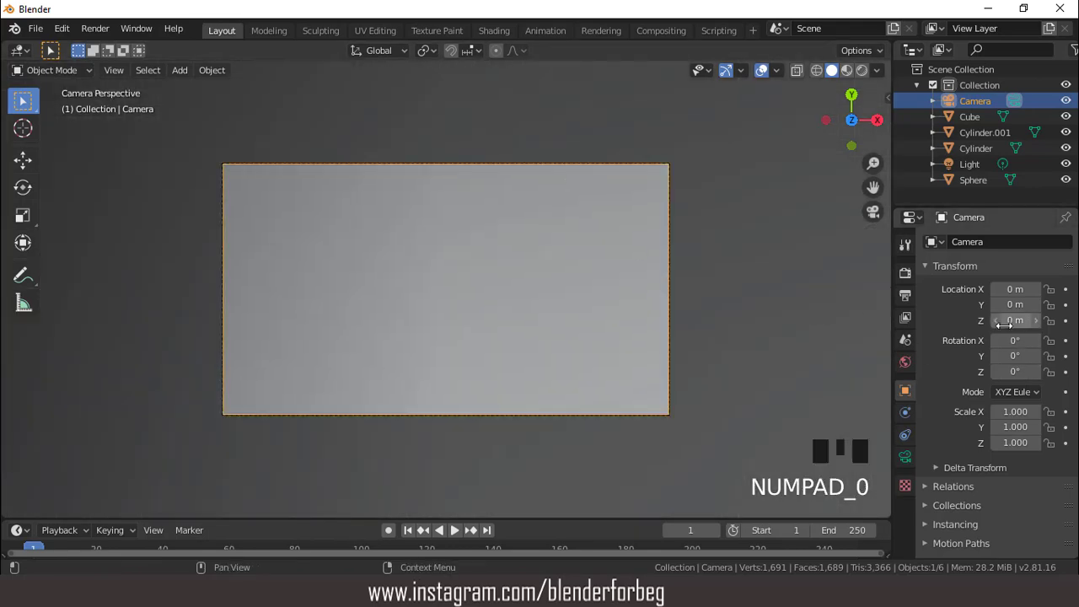
mouse_move(1014, 321)
mouse_down()
mouse_move(1078, 320)
mouse_move(1026, 320)
mouse_up()
scroll(546, 266, down, 4)
scroll(497, 282, up, 2)
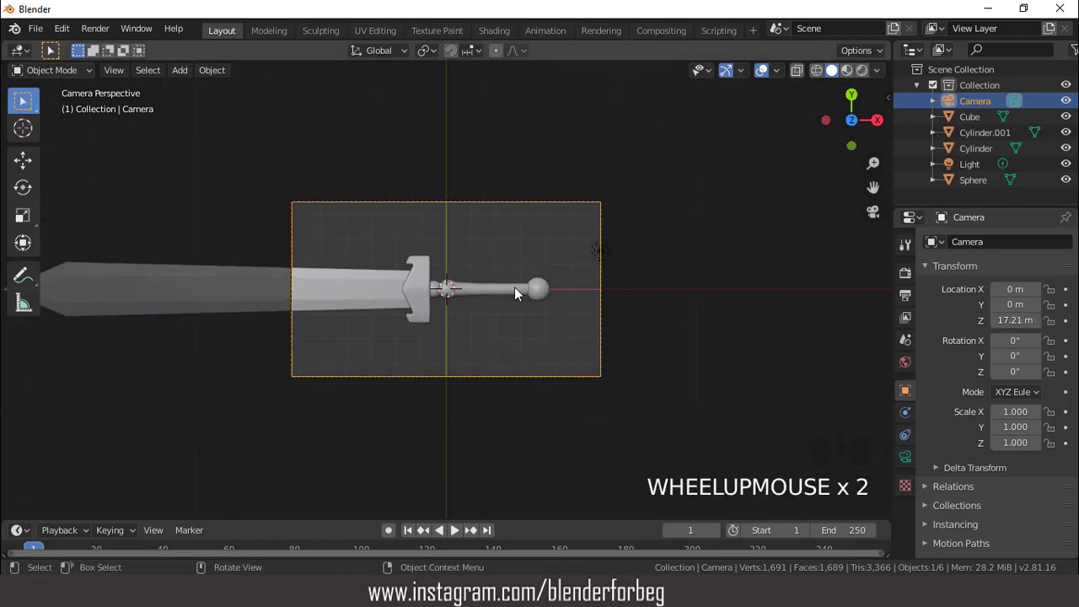
Select the pommel sphere, handle, guard and blade together and scale the whole sword down by a factor of about 0.459
click(538, 286)
scroll(487, 283, up, 2)
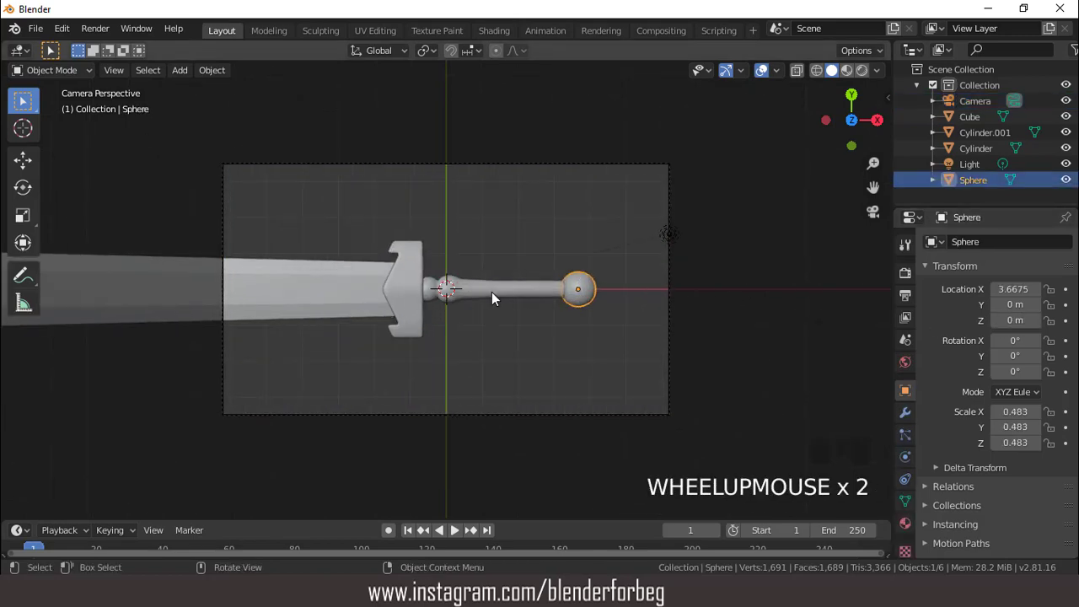
shift+click(496, 289)
shift+click(346, 283)
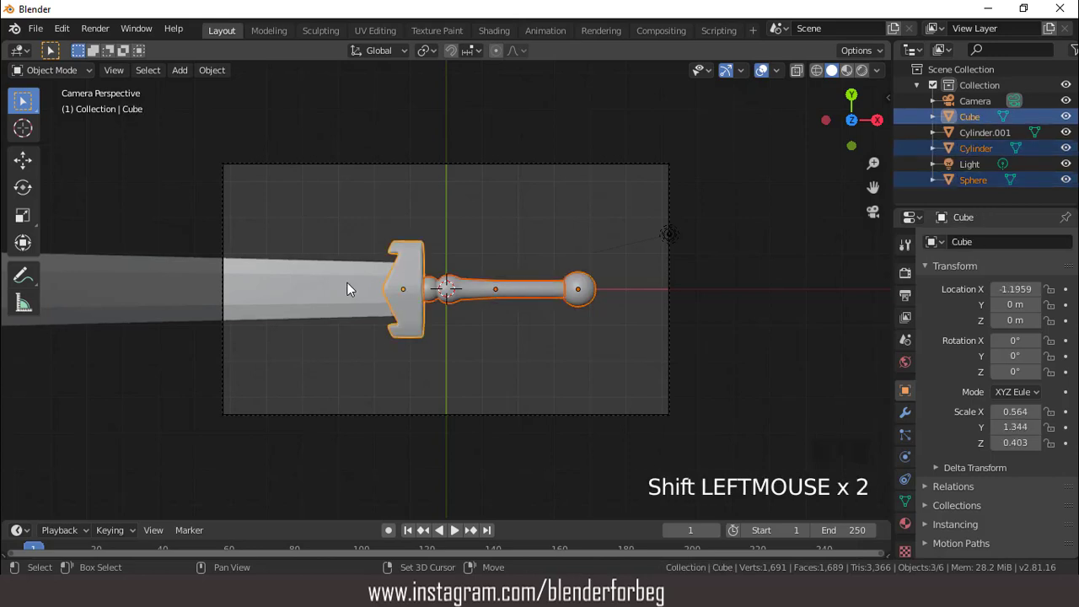
shift+click(391, 309)
key(s)
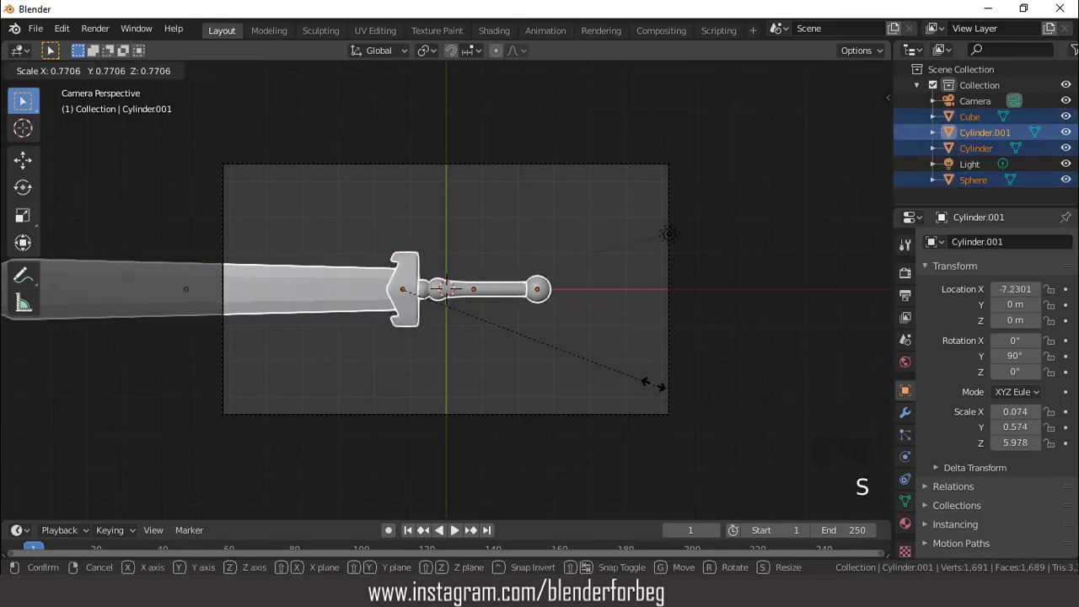
click(552, 360)
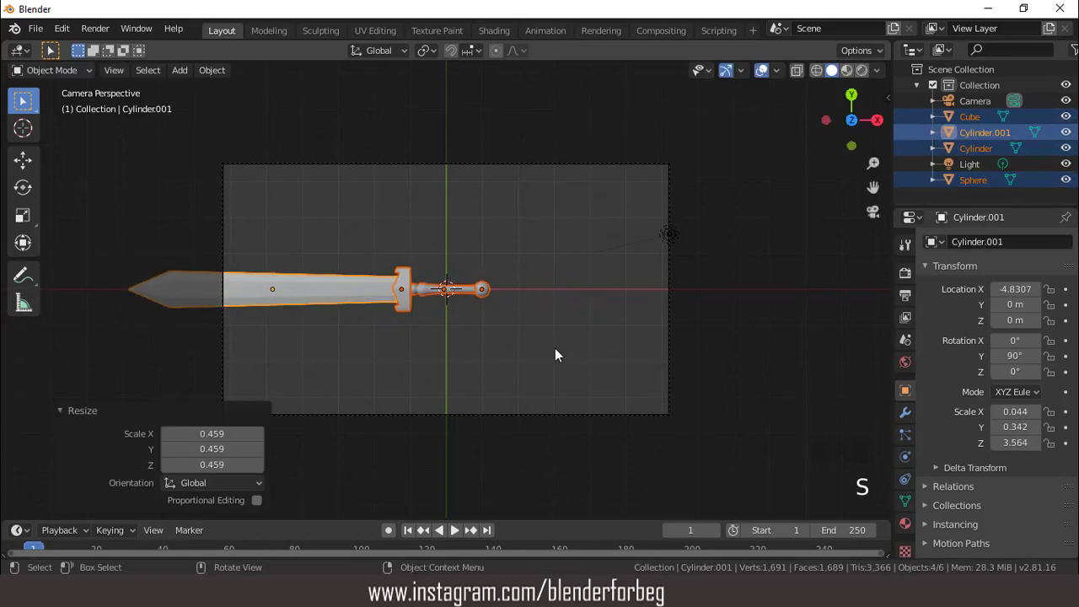
Move the sword about 3.38 m along X into the camera frame and scale it up by about 1.133
key(g)
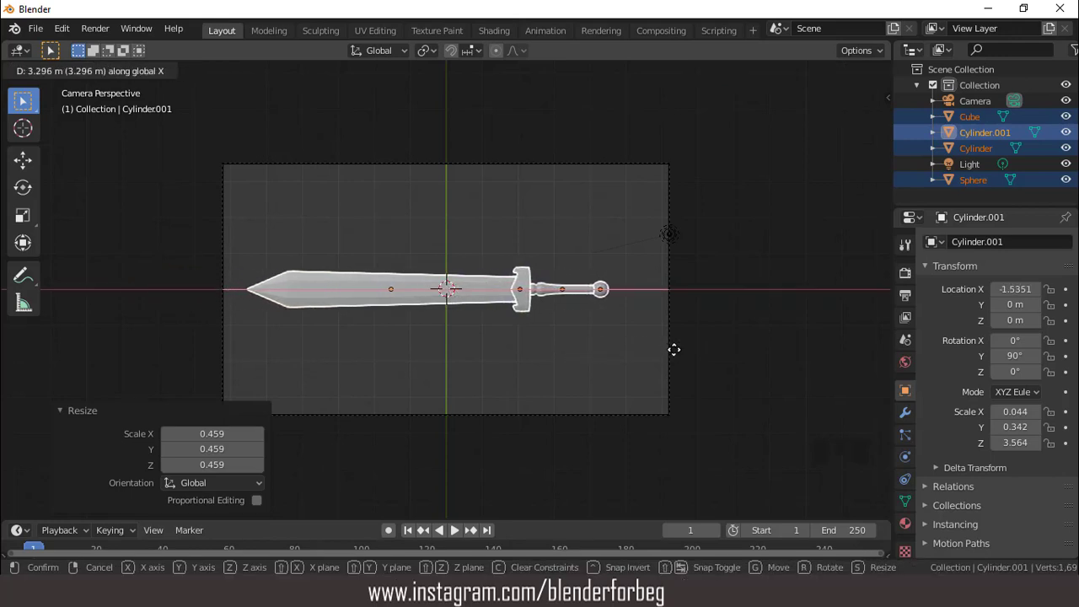
click(674, 349)
key(s)
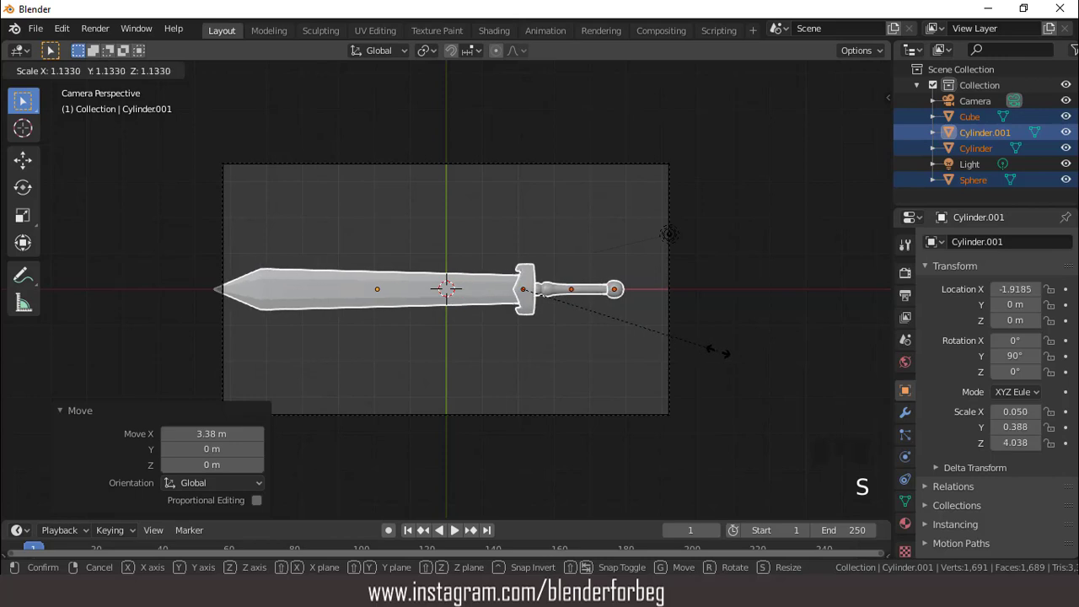
click(718, 352)
Shift the sword about 0.571 m further along X and scale it by about 1.008 to fit the camera frame
key(g)
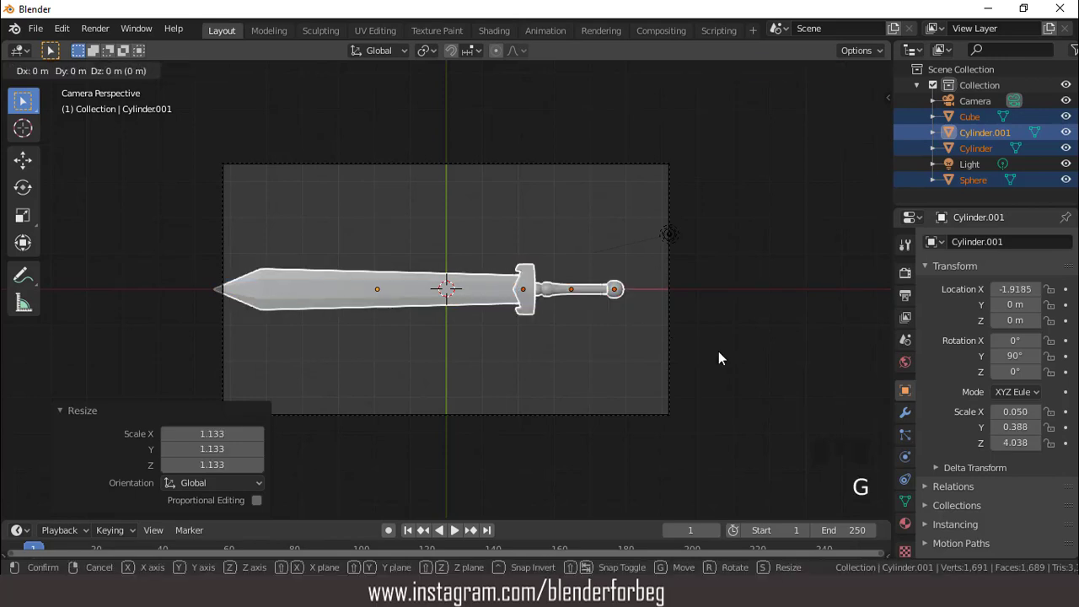
key(x)
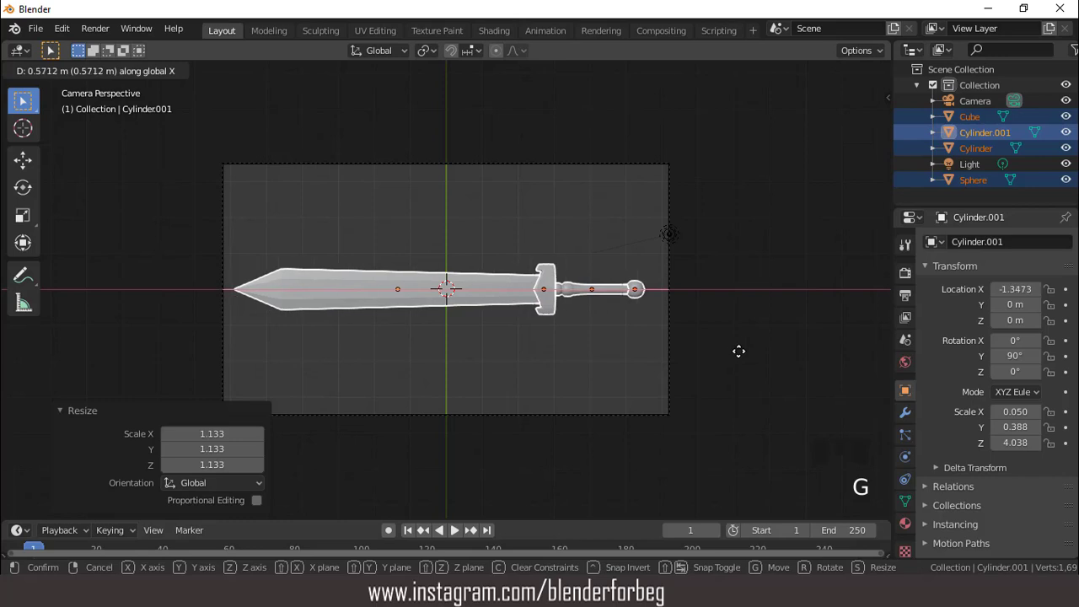
click(738, 351)
scroll(636, 334, up, 2)
scroll(636, 334, down, 2)
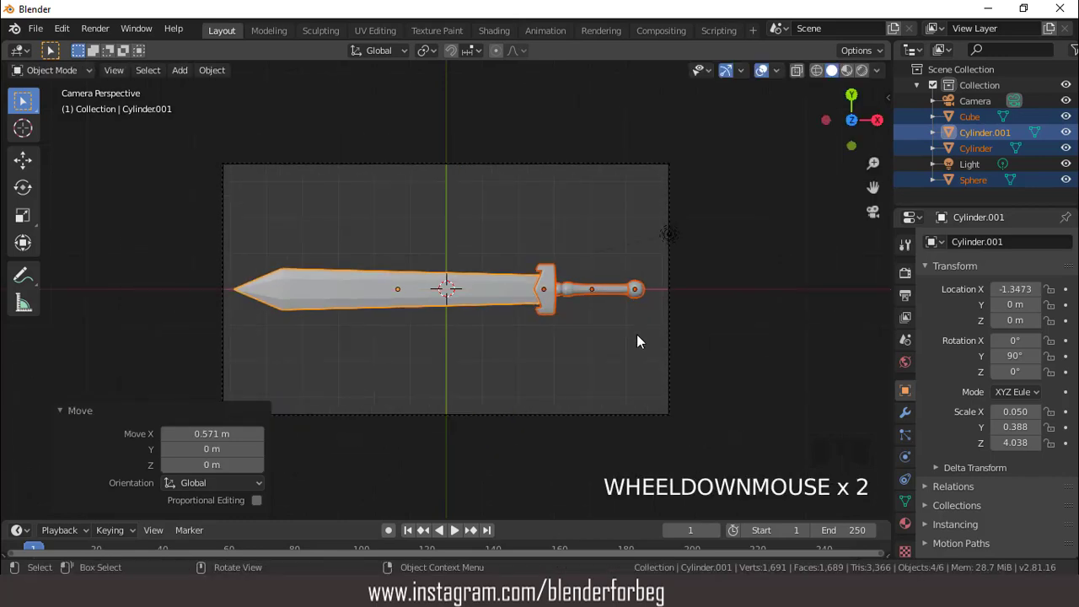
key(s)
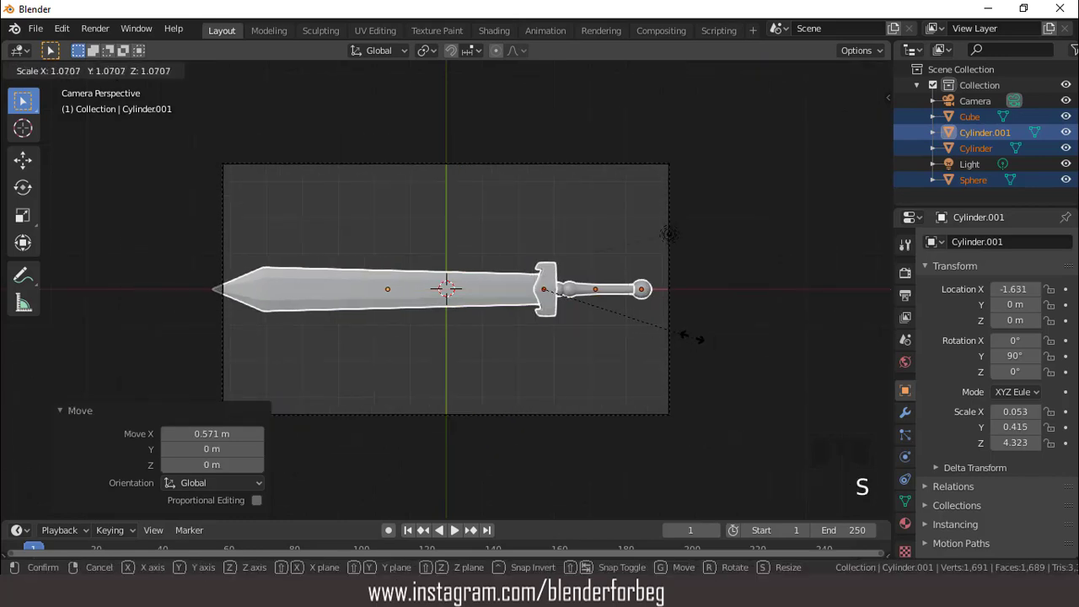
click(684, 332)
scroll(615, 337, up, 1)
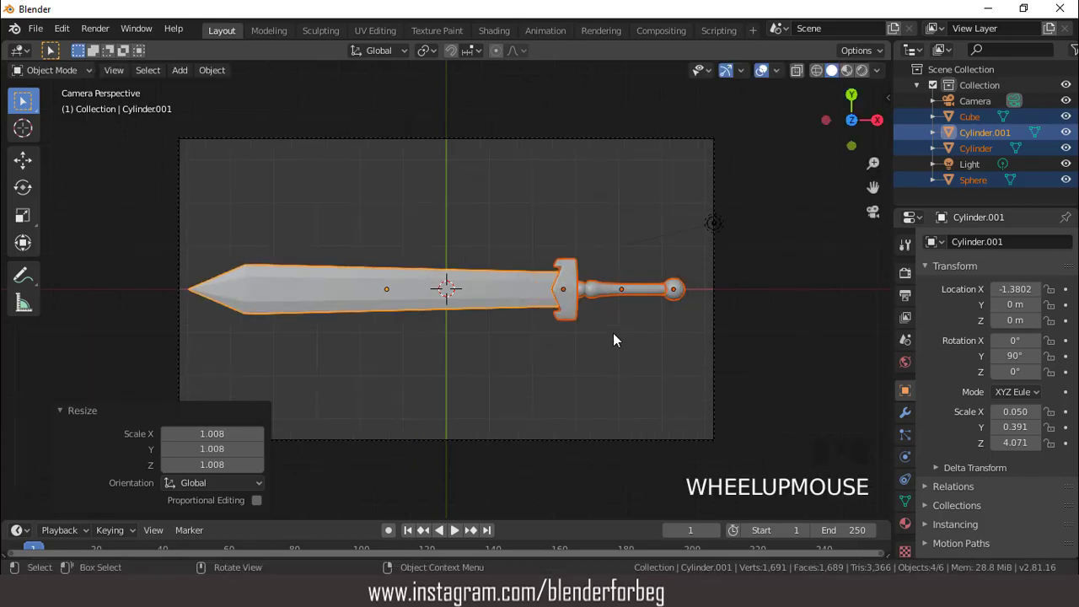
scroll(612, 339, down, 2)
Rotate the camera to about -28.7° around Z so the sword lies diagonally, and check the framing with the overlays briefly hidden
click(568, 184)
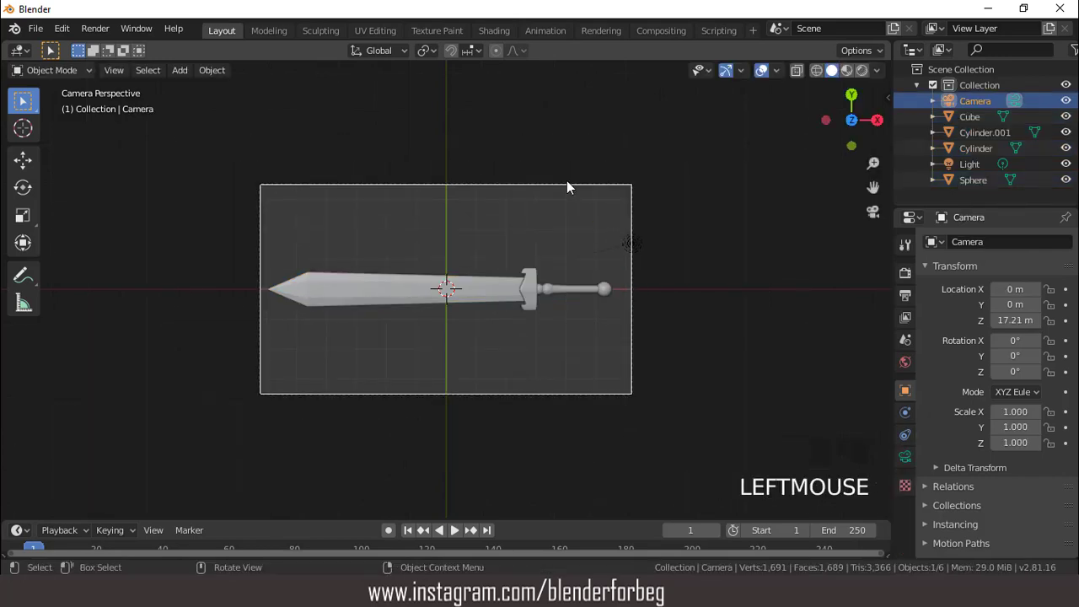
click(980, 103)
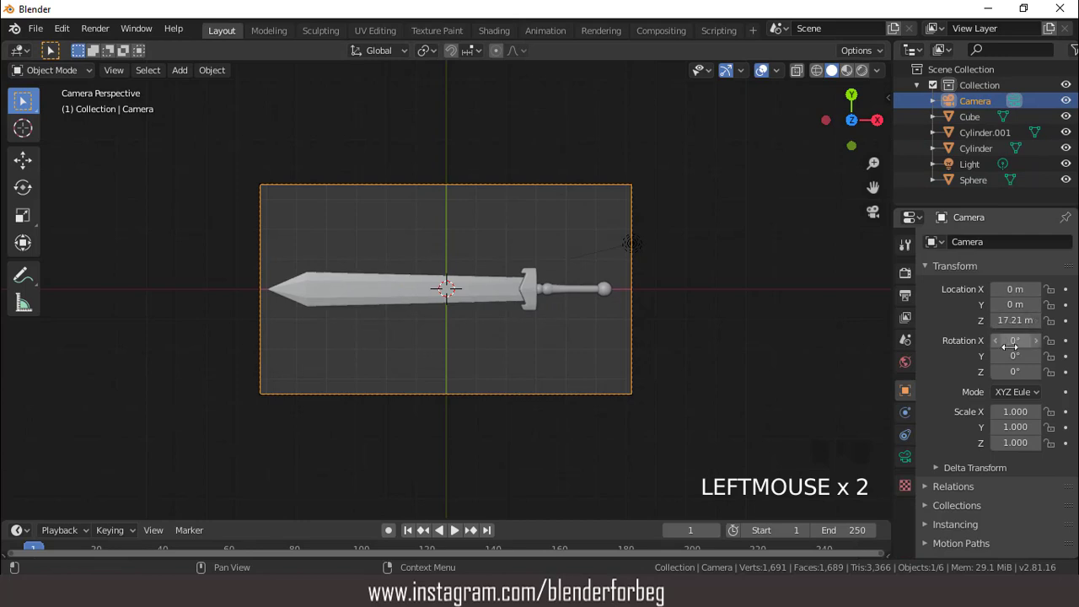
drag(1015, 372, 1020, 372)
drag(631, 245, 587, 159)
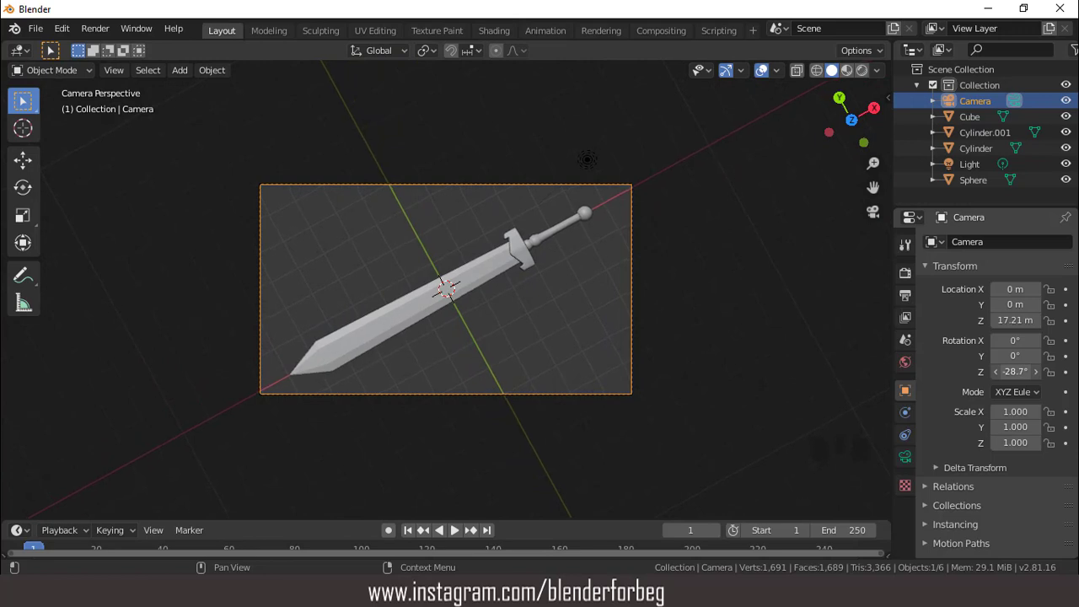
click(761, 70)
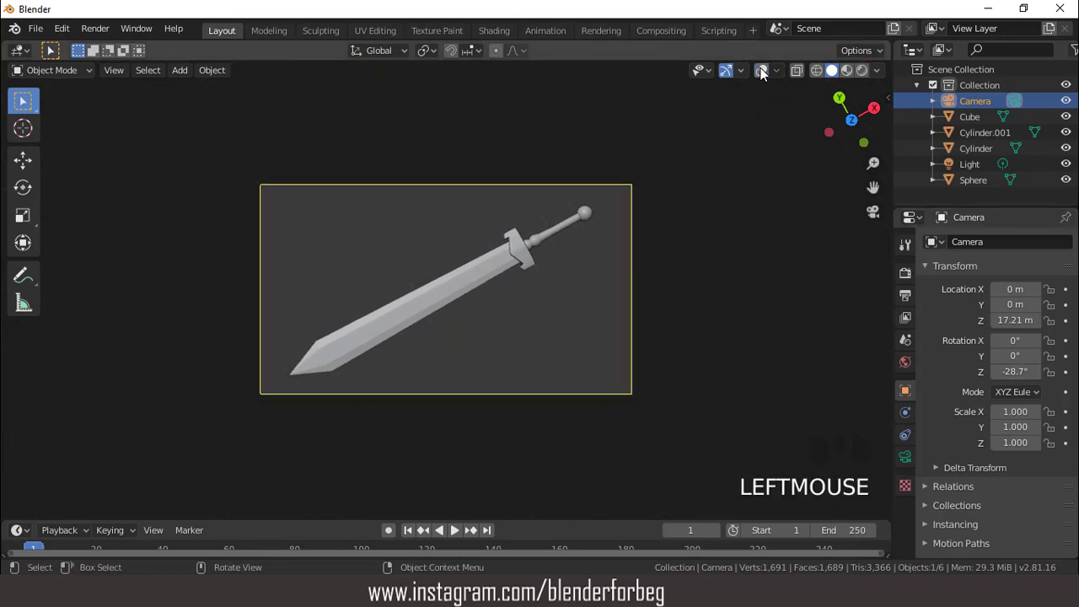
click(761, 70)
scroll(695, 196, up, 2)
scroll(695, 196, down, 4)
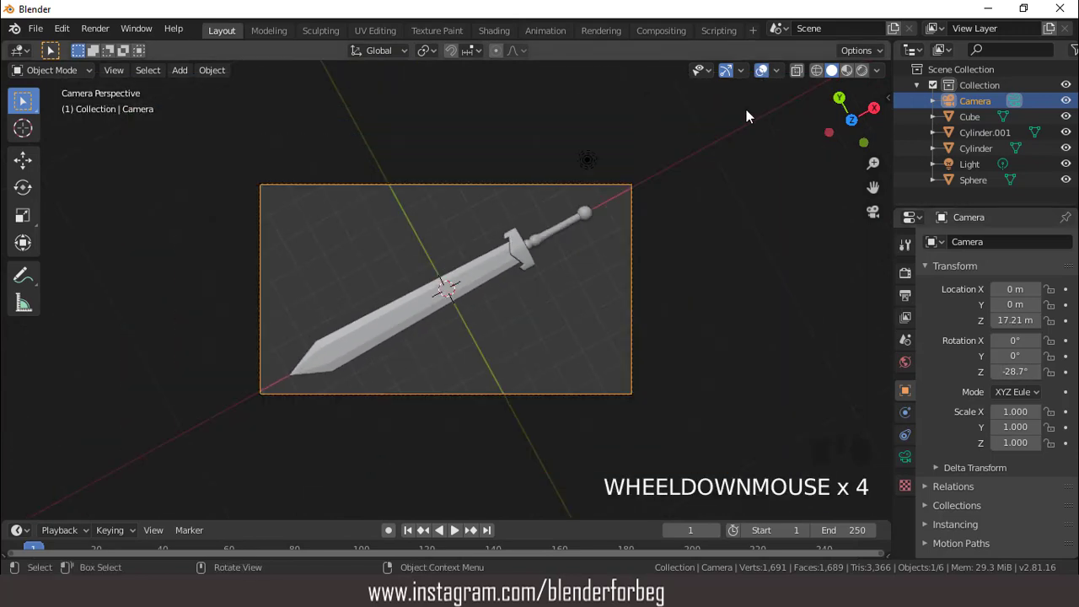
Add a 2 m plane mesh at the origin and scale it up by about 9.001 in the top view
key(KP_0)
scroll(703, 242, down, 2)
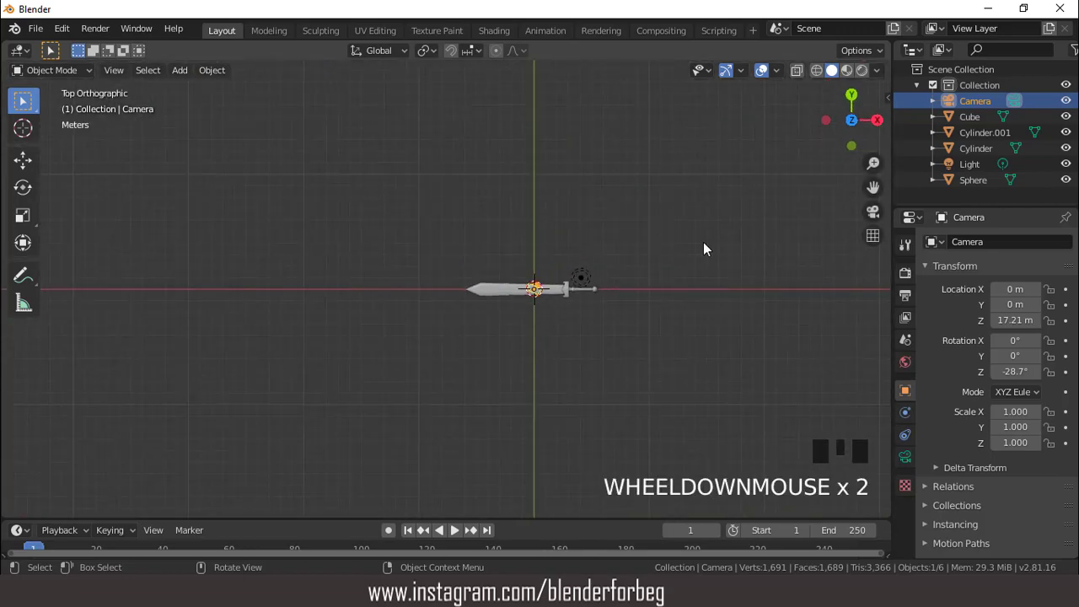
middle_drag(703, 242, 623, 239)
scroll(623, 238, up, 2)
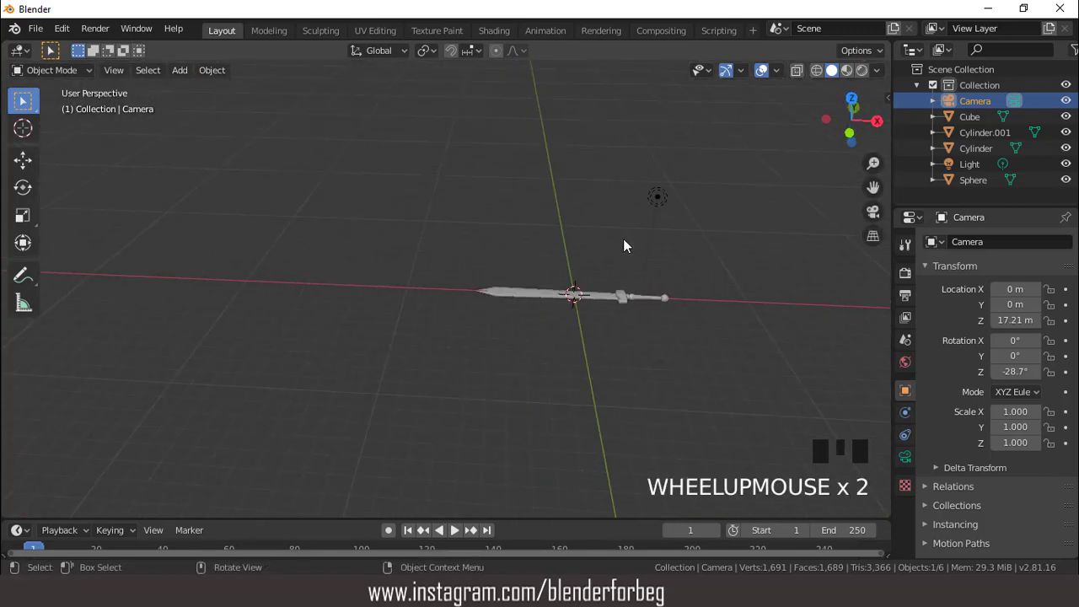
click(175, 71)
mouse_move(187, 84)
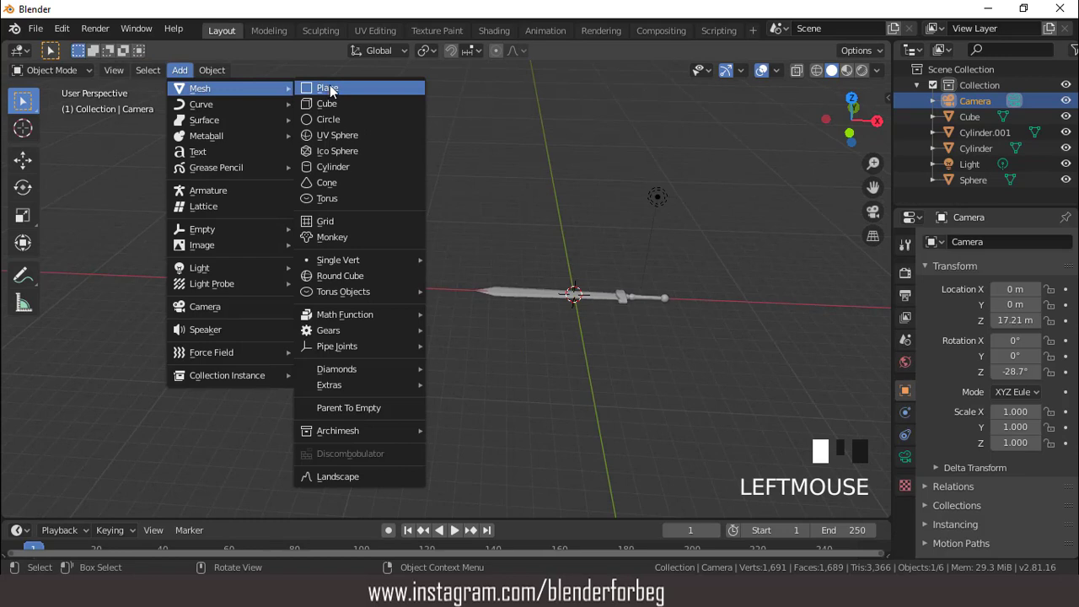
click(332, 89)
key(KP_7)
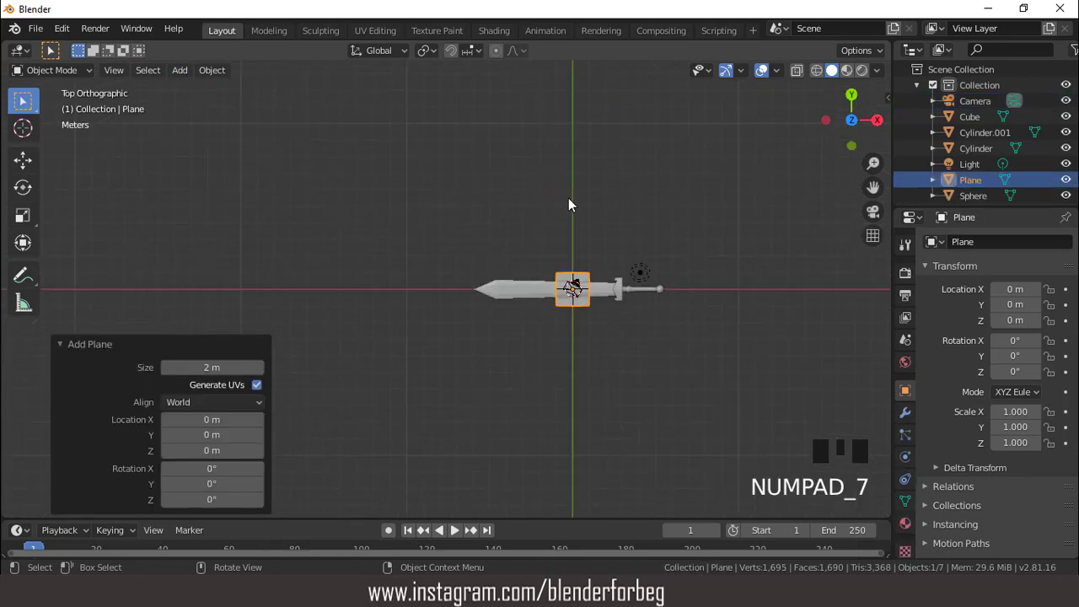
key(s)
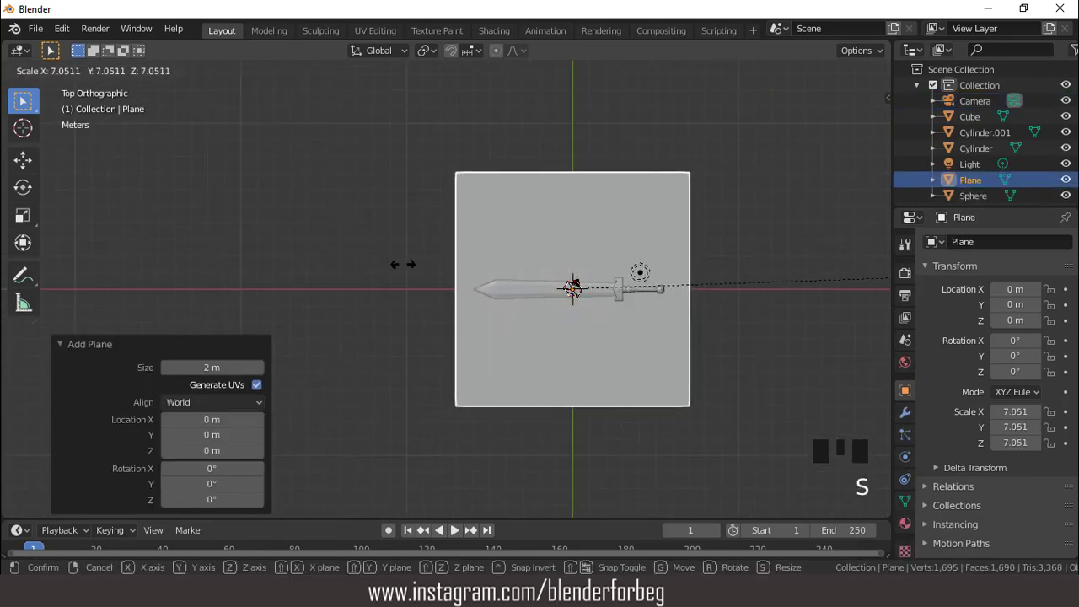
click(559, 242)
scroll(551, 234, up, 2)
Lower the plane about 1.32 m along Z in the front view so it lies beneath the sword
key(KP_1)
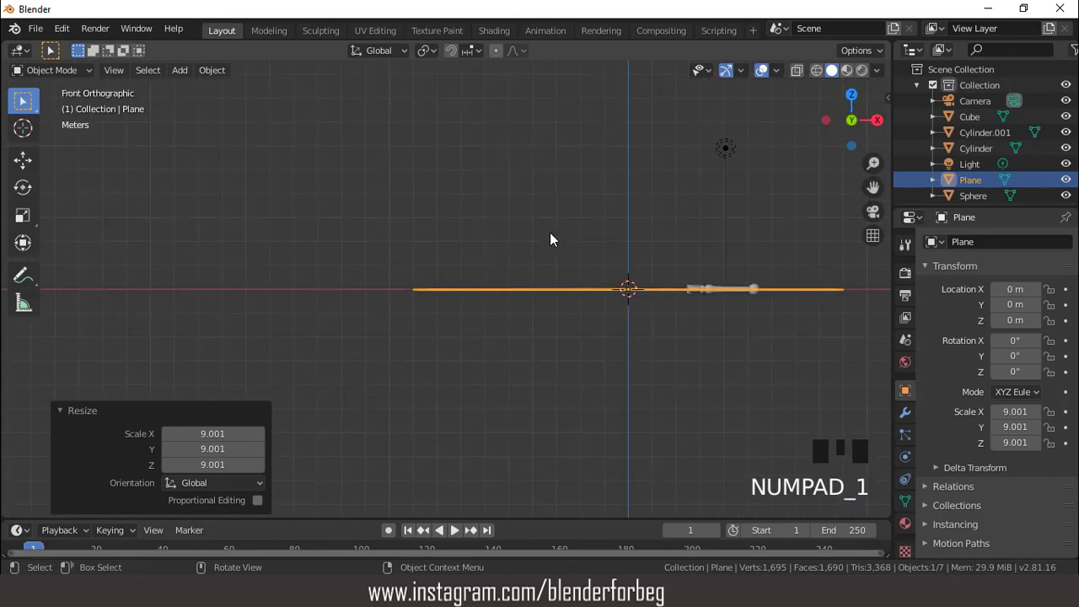
key(g)
key(z)
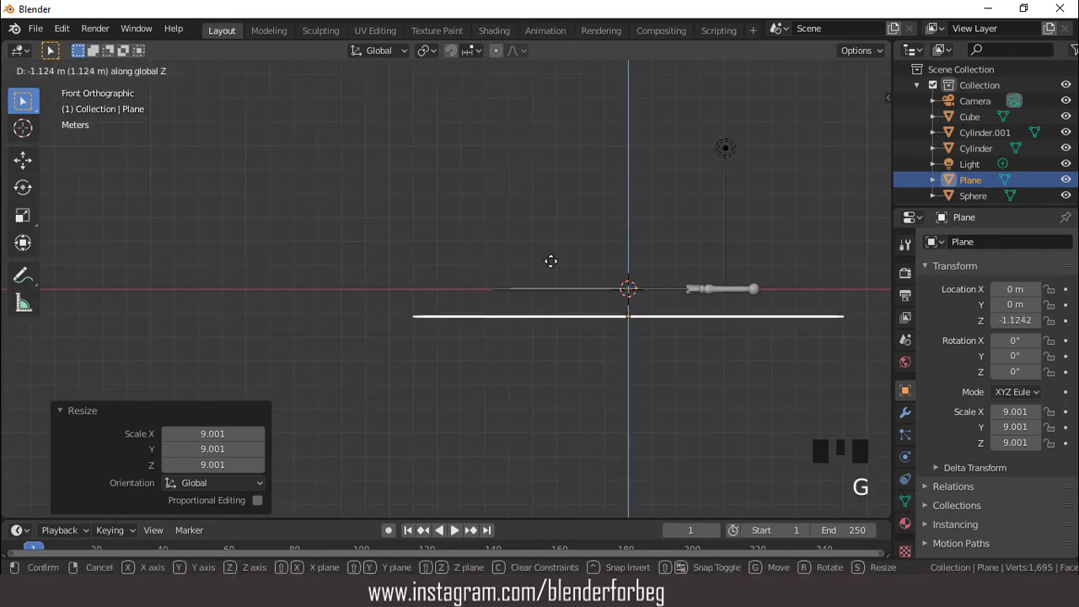
click(552, 264)
scroll(552, 263, up, 2)
scroll(553, 270, down, 3)
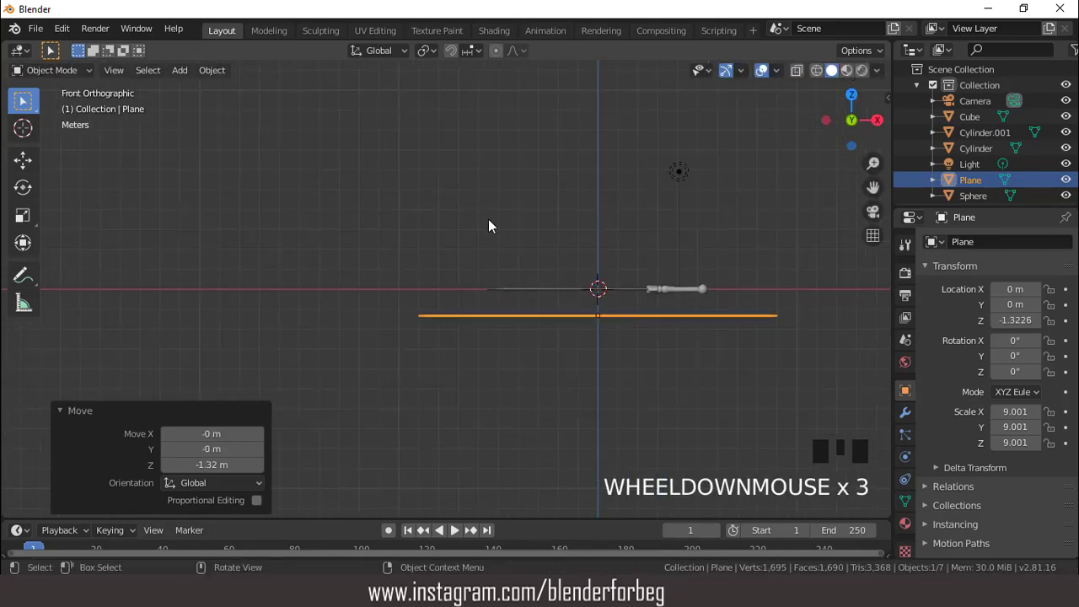
Preview the camera view in rendered shading and change the scene light's type to Area
key(KP_0)
scroll(496, 220, down, 2)
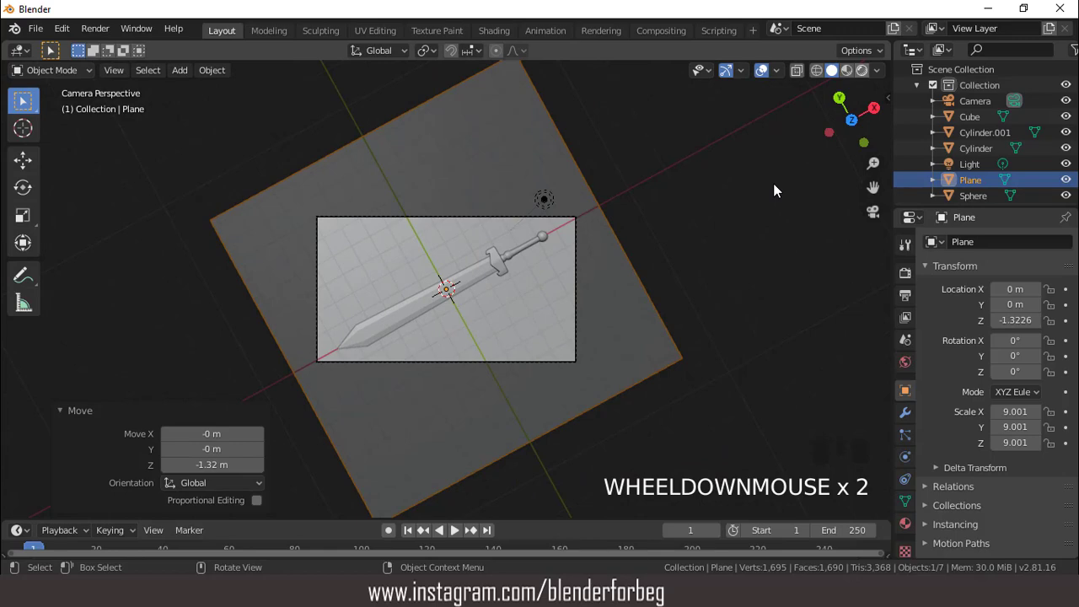
scroll(582, 260, up, 2)
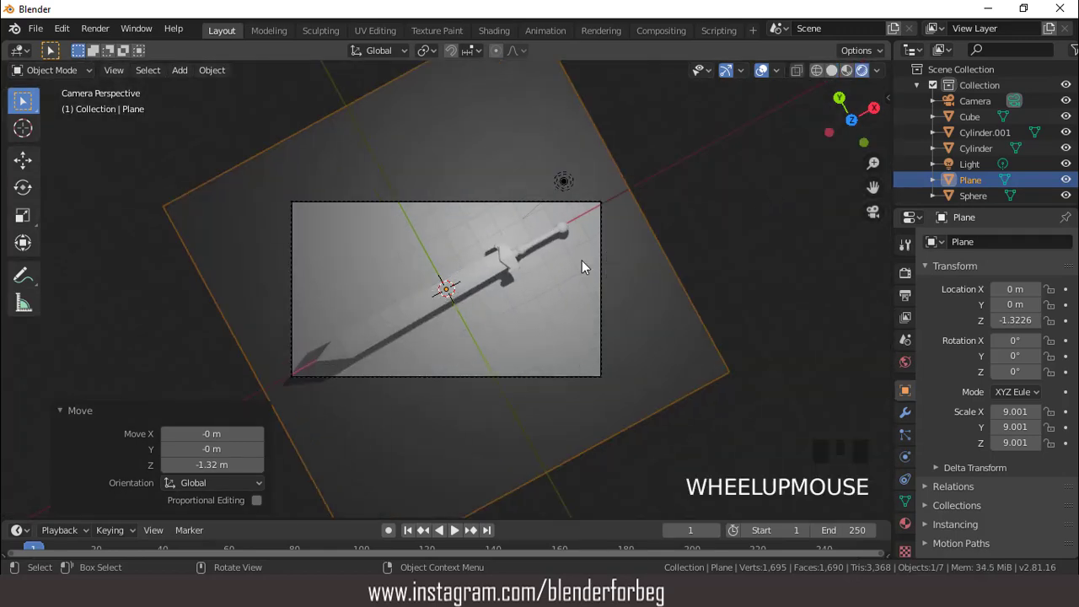
click(969, 164)
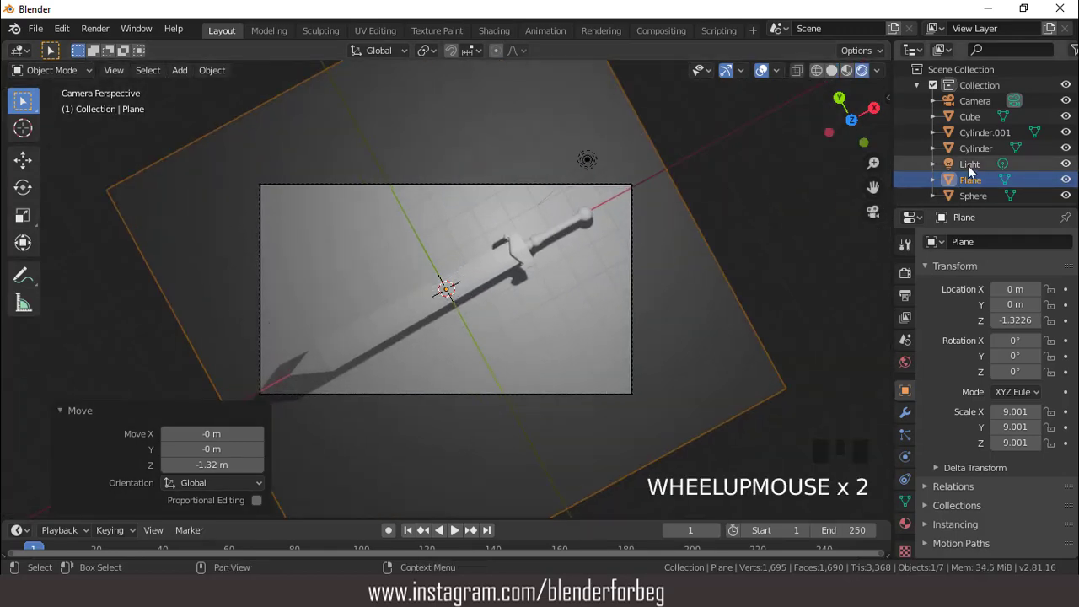
click(904, 458)
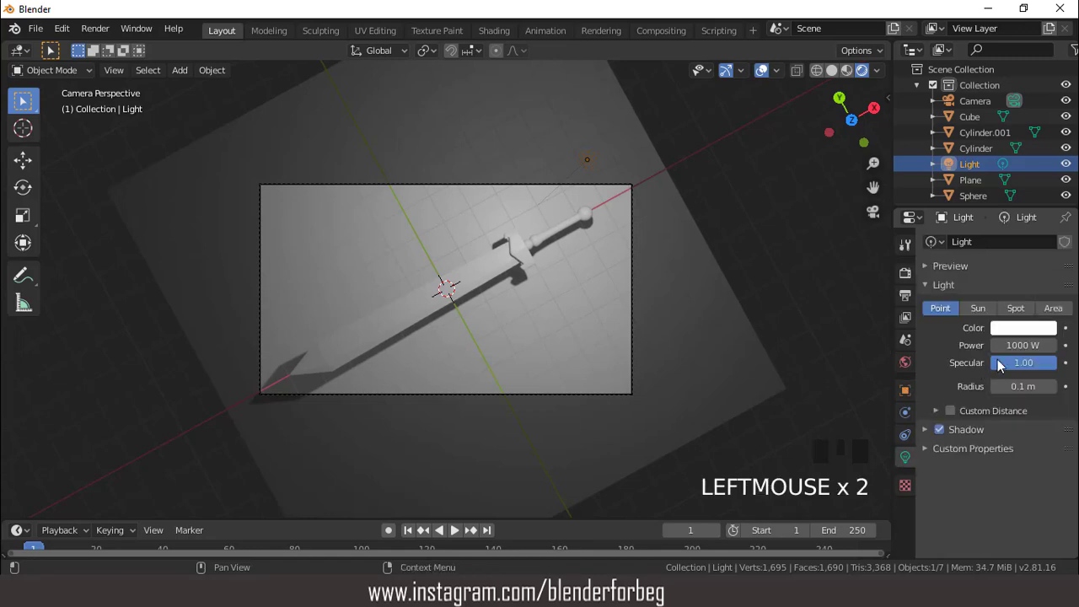
click(1055, 311)
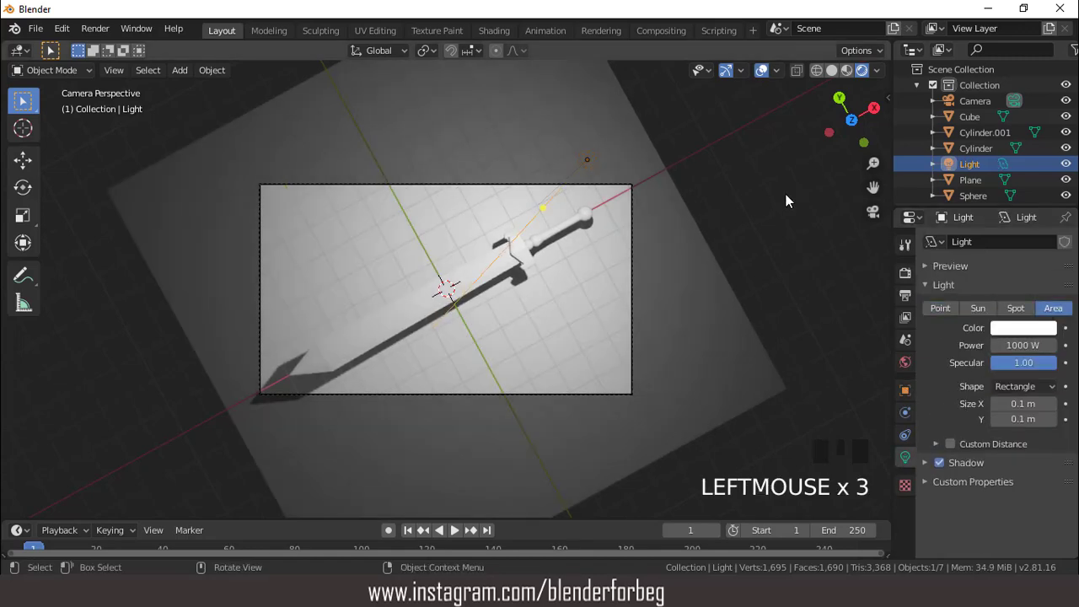
Re-aim the area light in the top view so its beam direction runs nearly parallel to the sword
key(KP_0)
scroll(615, 199, down, 1)
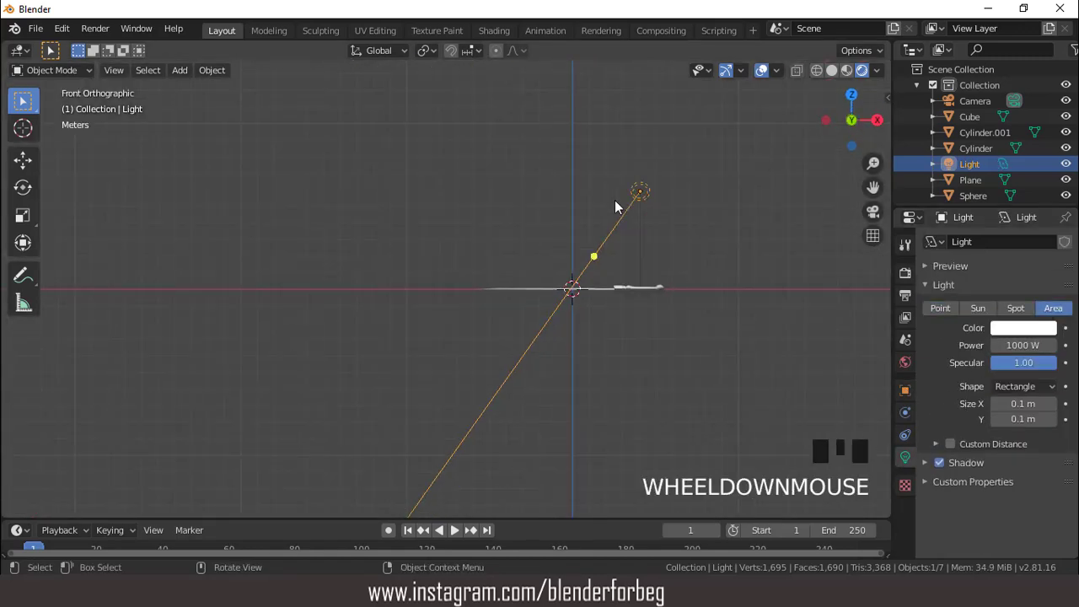
key(KP_7)
scroll(616, 255, up, 2)
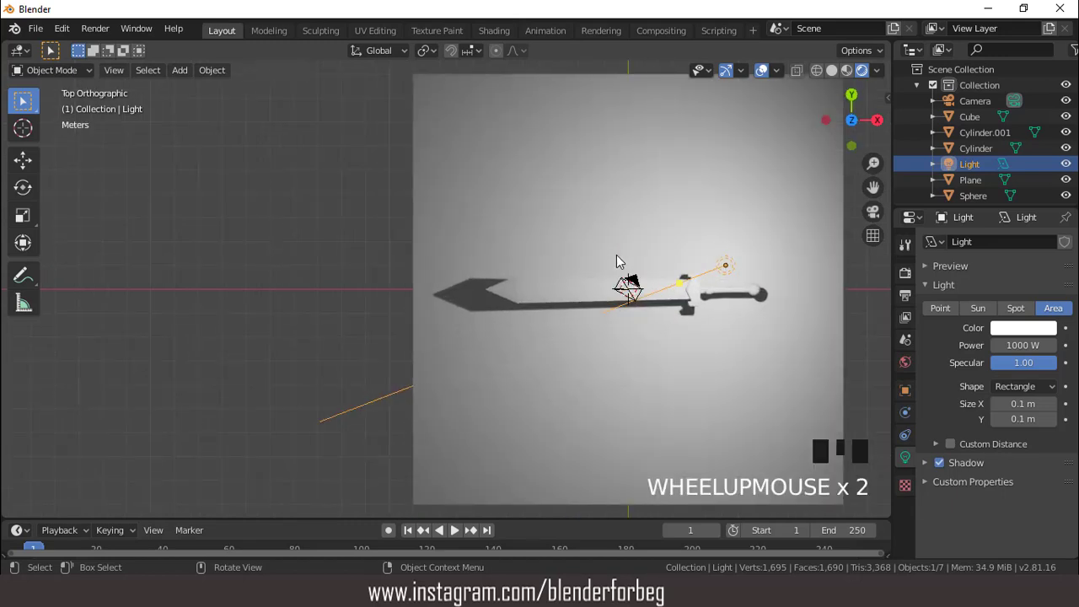
drag(680, 290, 654, 264)
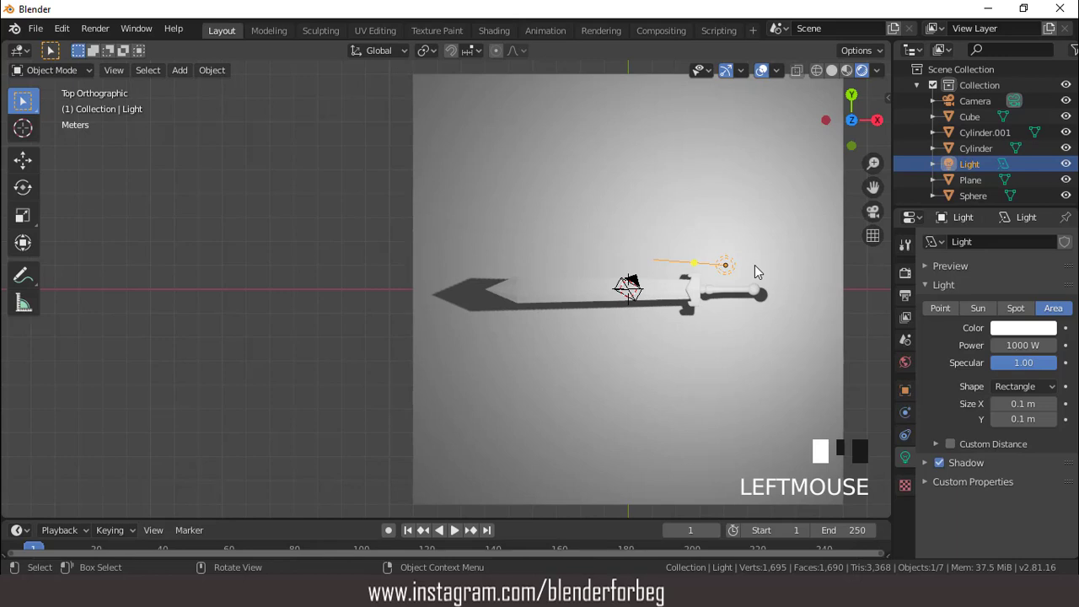
Move the area light about -3.08 m in X and -2.28 m in Y, and check the lighting through the camera
key(g)
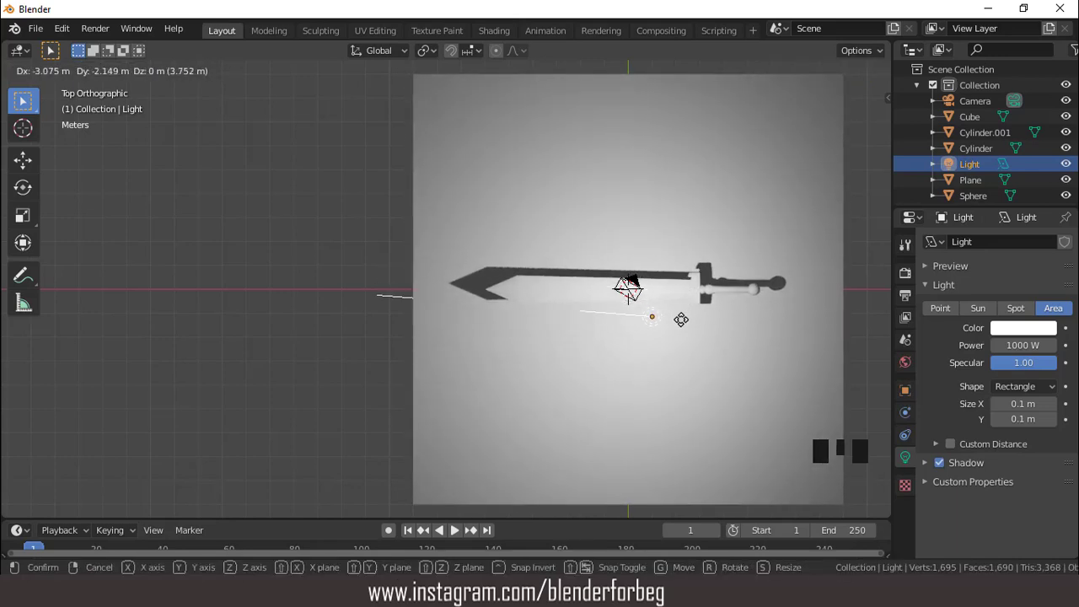
click(681, 319)
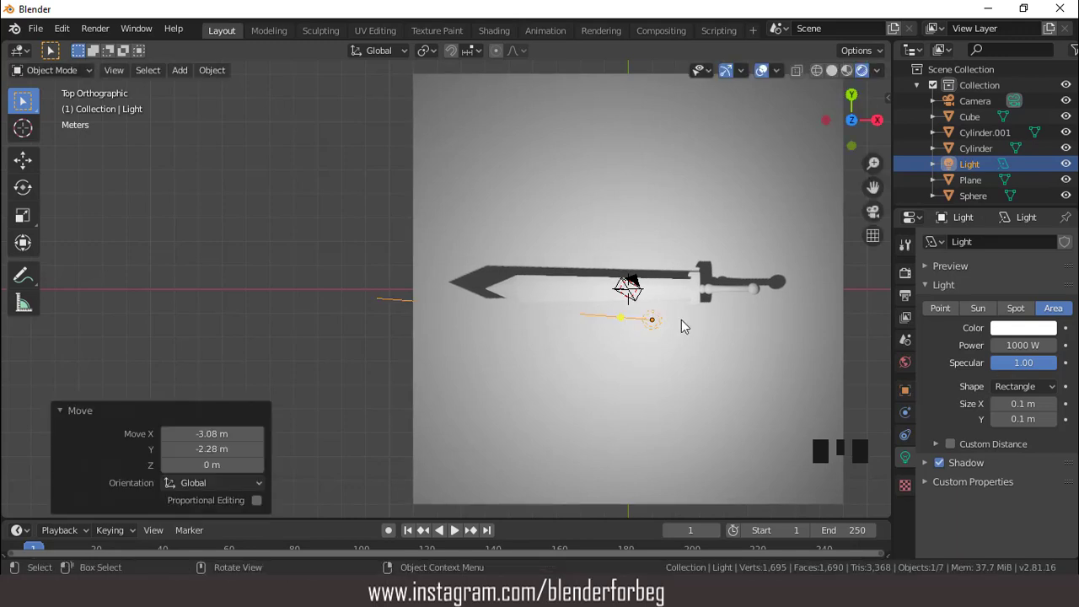
key(KP_0)
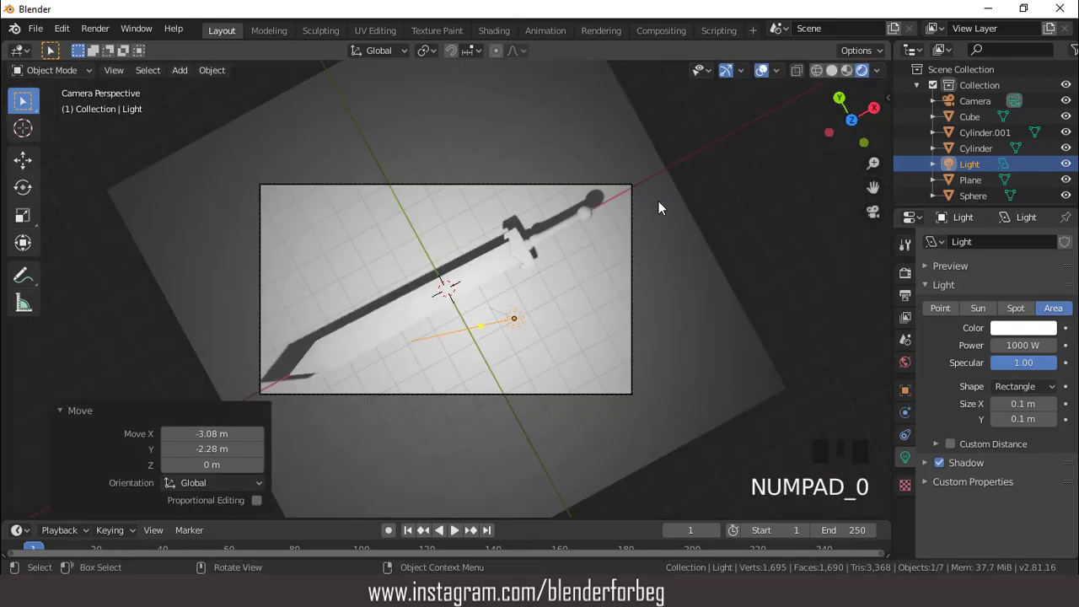
Give the ground plane a new material with a light blue base color, hue 0.539 and saturation 0.275
click(762, 75)
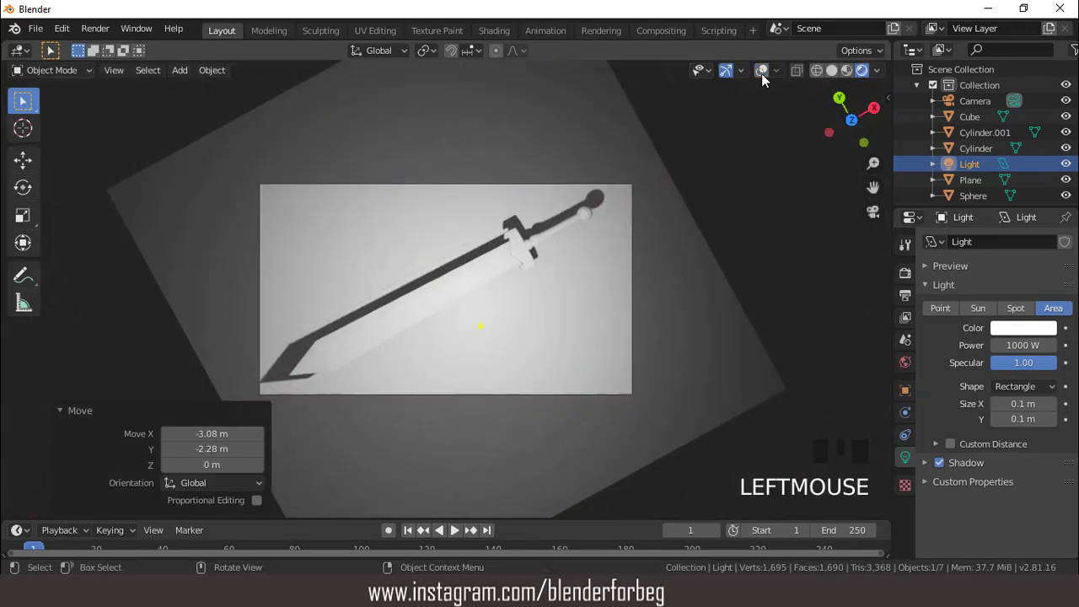
click(761, 74)
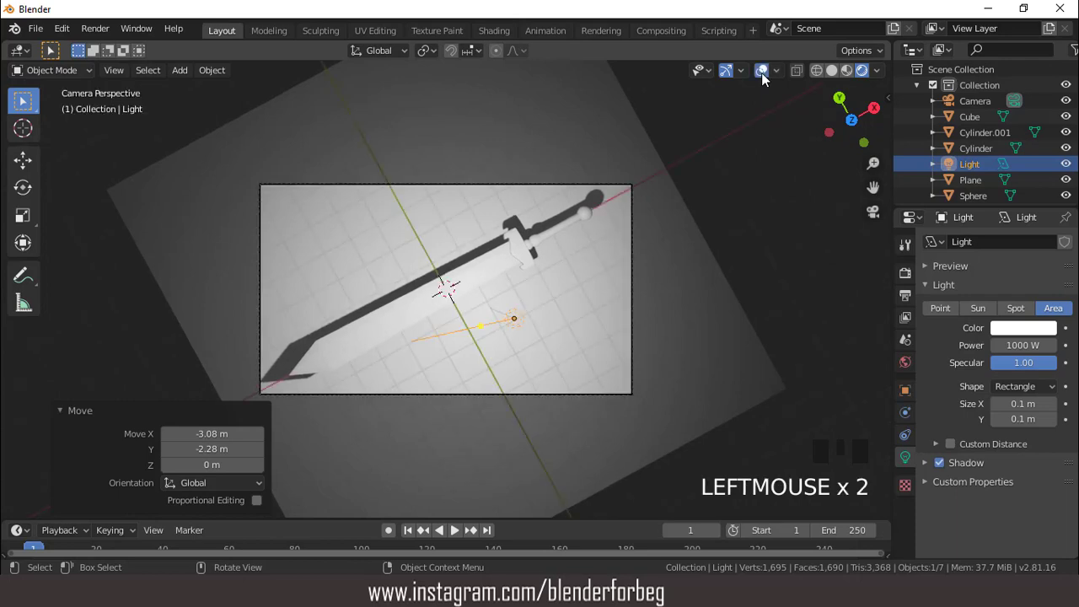
click(690, 263)
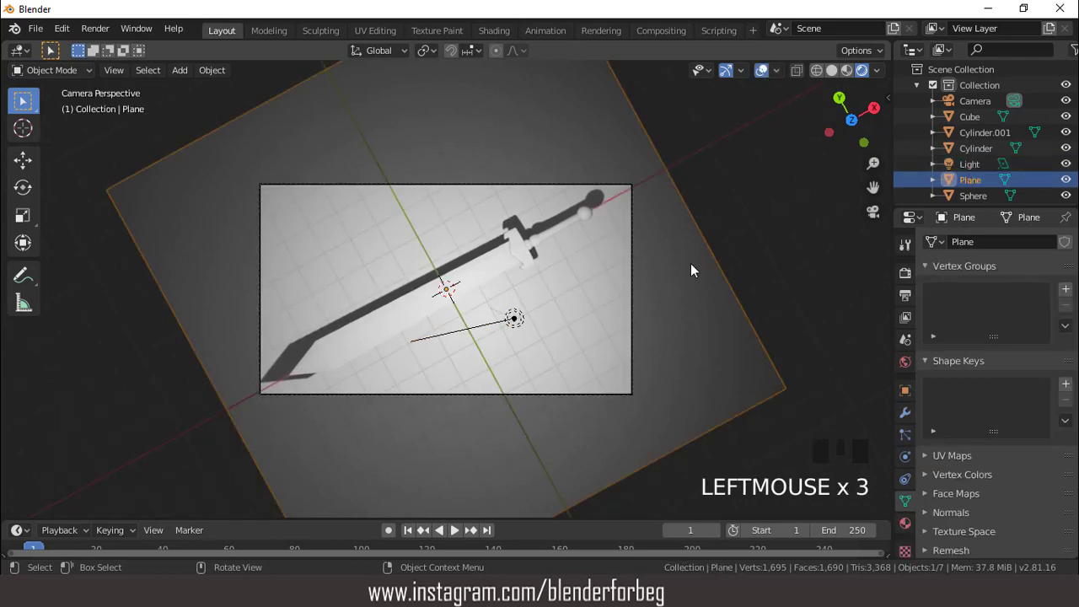
scroll(672, 270, up, 1)
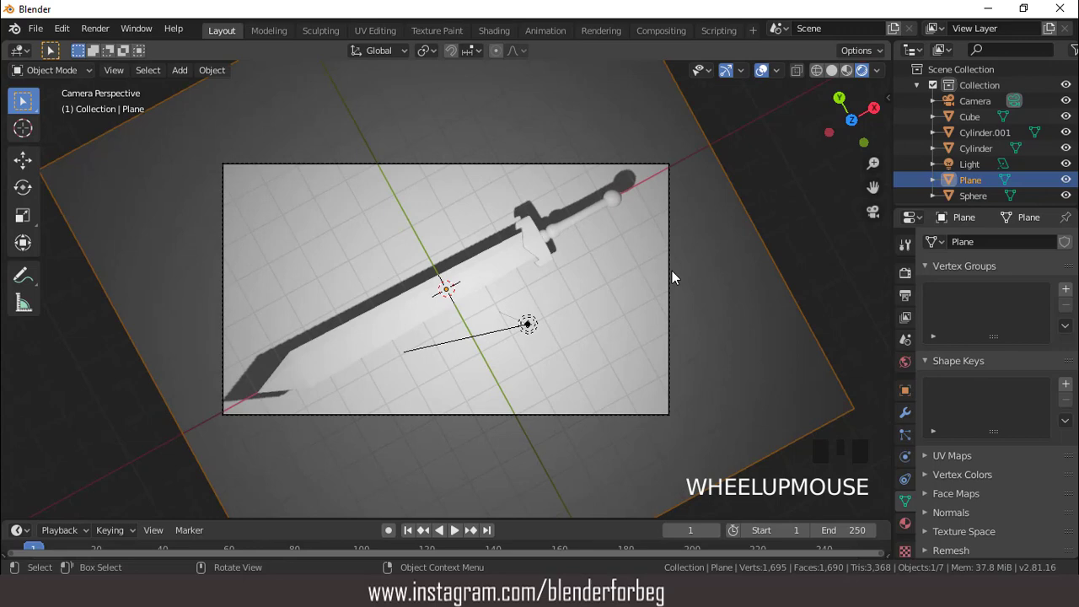
scroll(672, 277, up, 1)
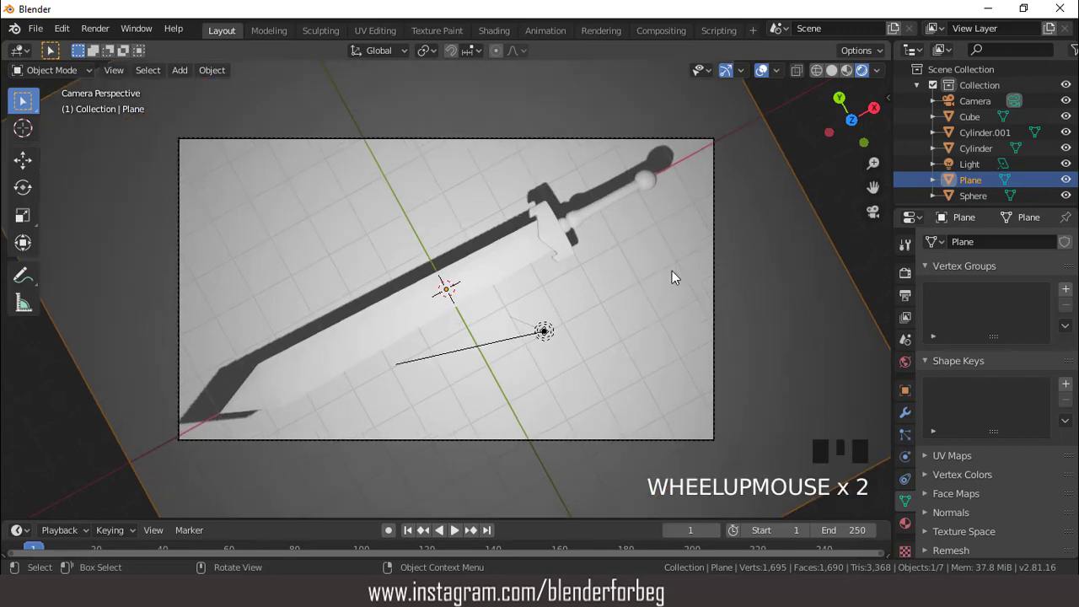
scroll(672, 277, down, 2)
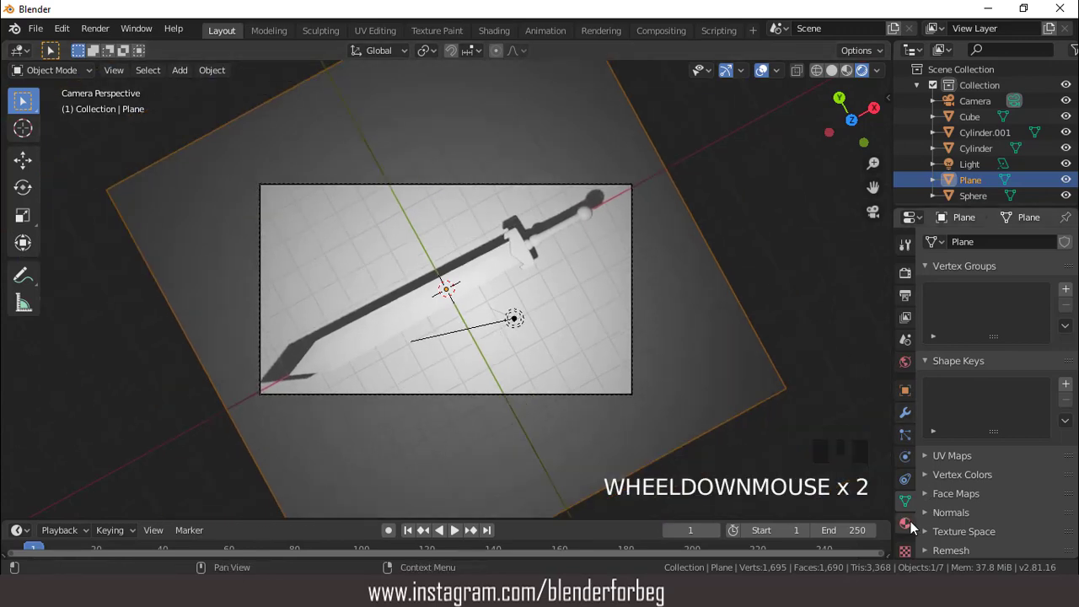
click(905, 523)
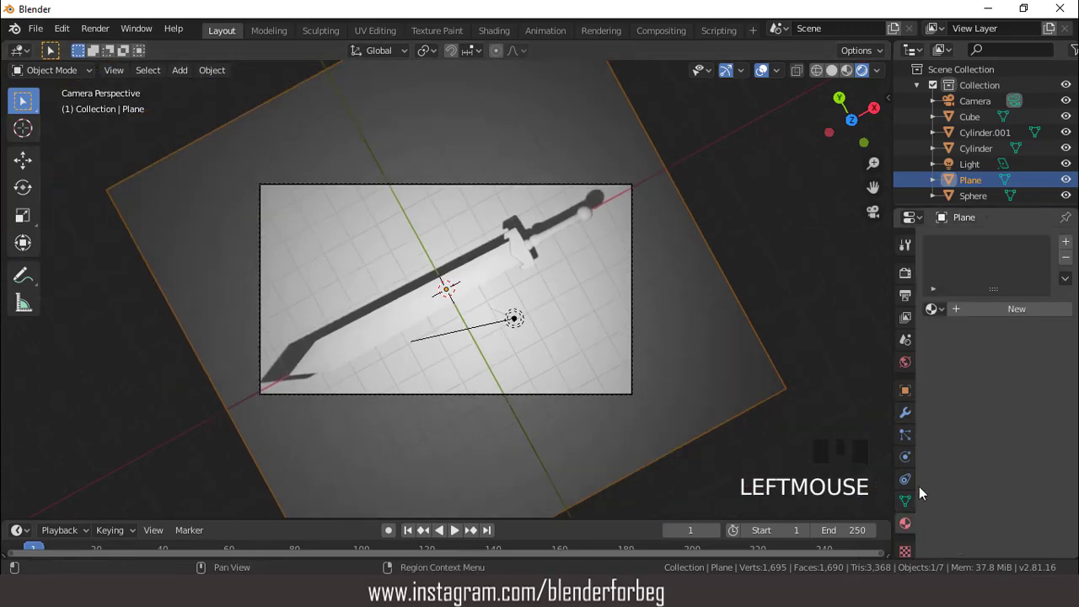
click(1003, 312)
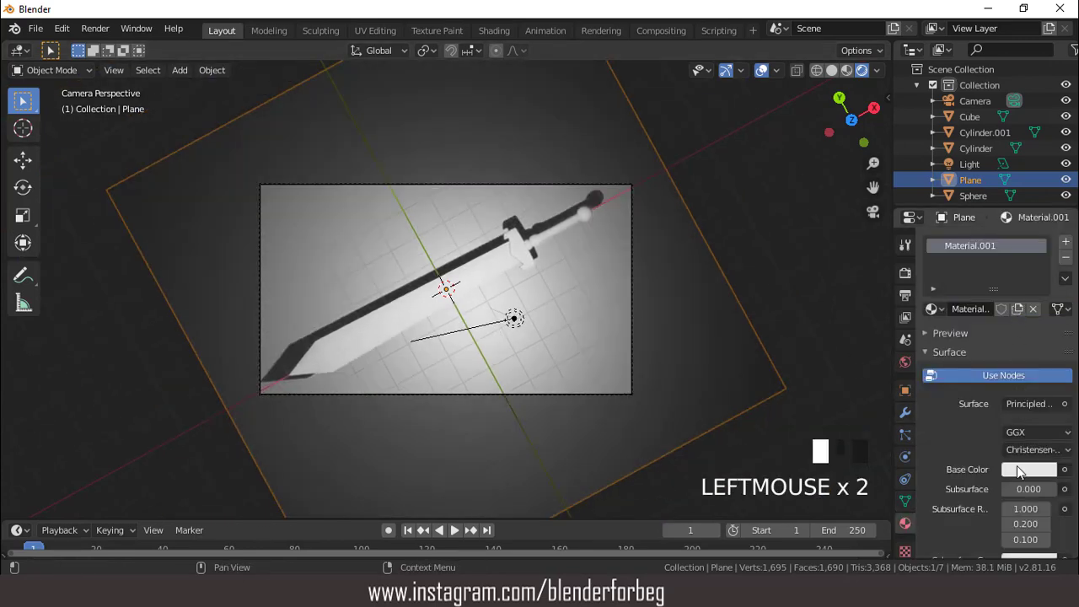
click(1019, 469)
drag(974, 305, 978, 286)
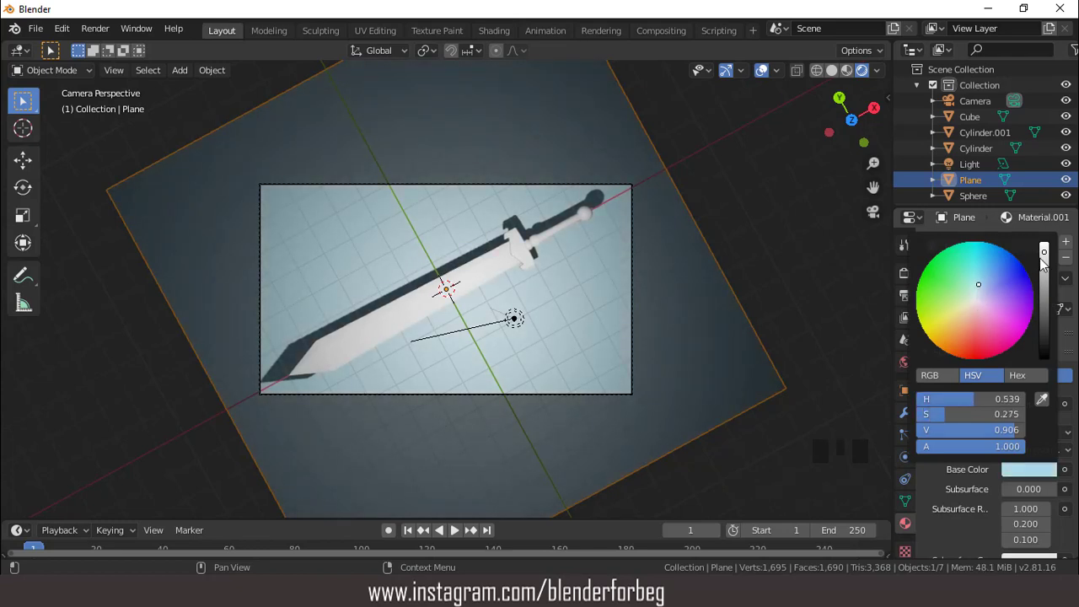
Check the plane without overlays and soften its base color to hue 0.557, saturation 0.114, value 0.873
click(761, 70)
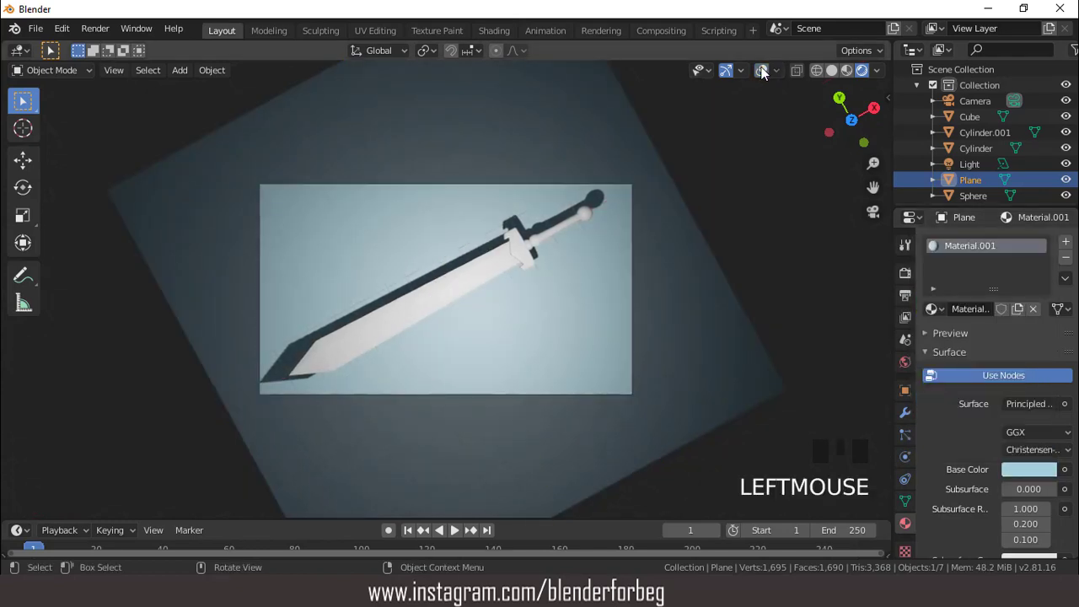
click(1017, 469)
click(1027, 469)
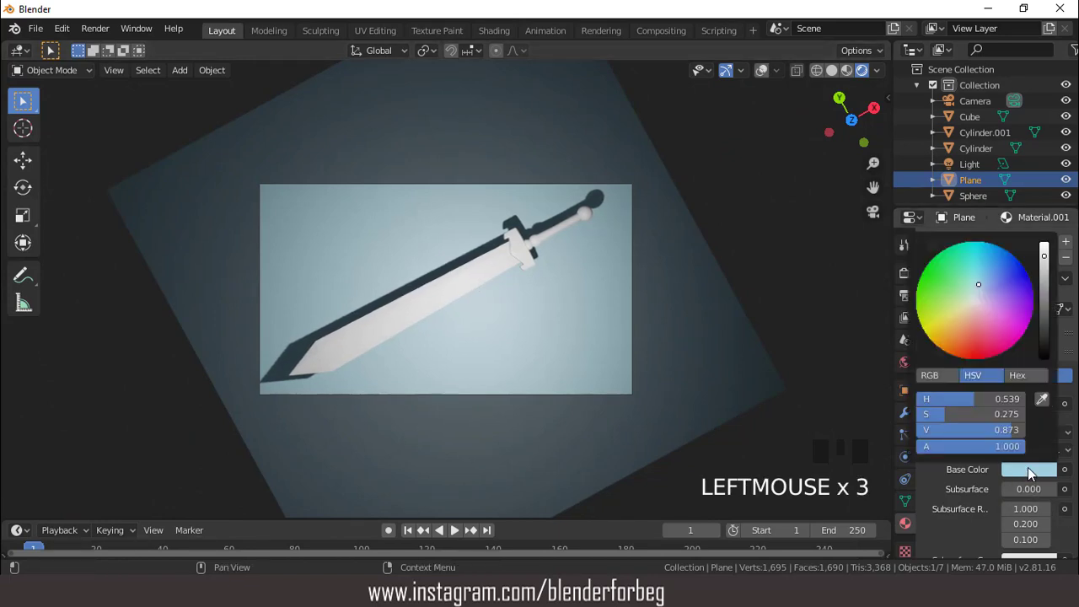
click(976, 293)
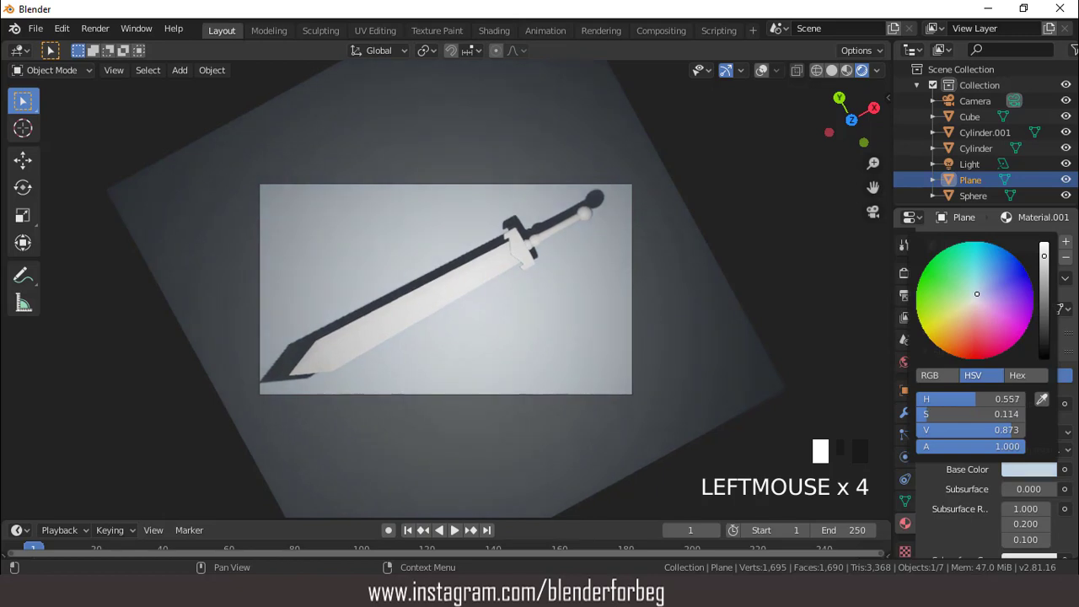
click(753, 73)
Give the sword's blade a new material with an Emission surface and set its strength to 1.8
scroll(515, 283, up, 1)
click(503, 259)
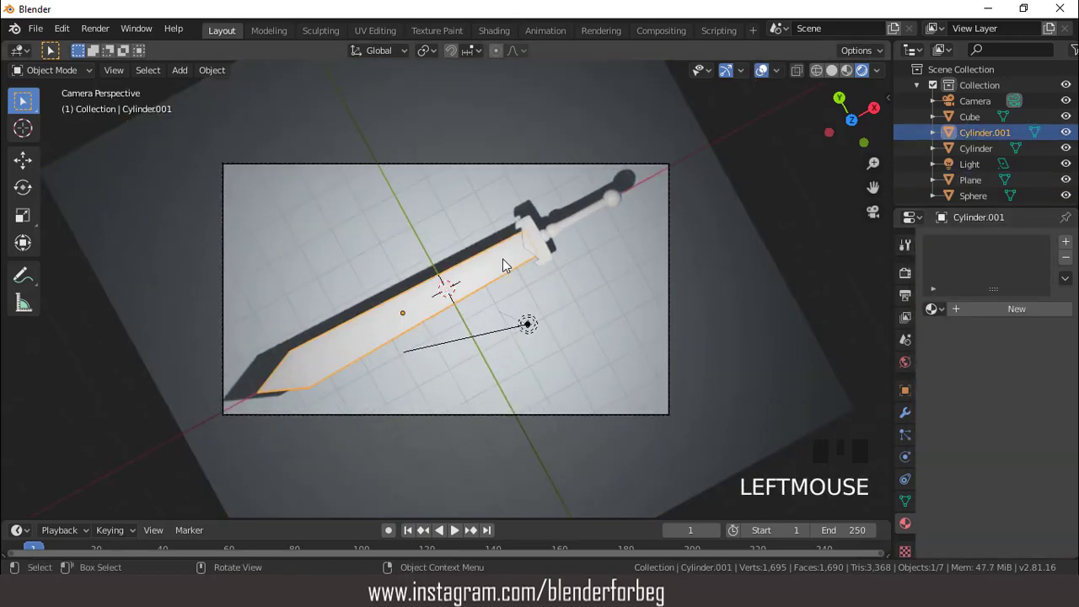
click(1008, 310)
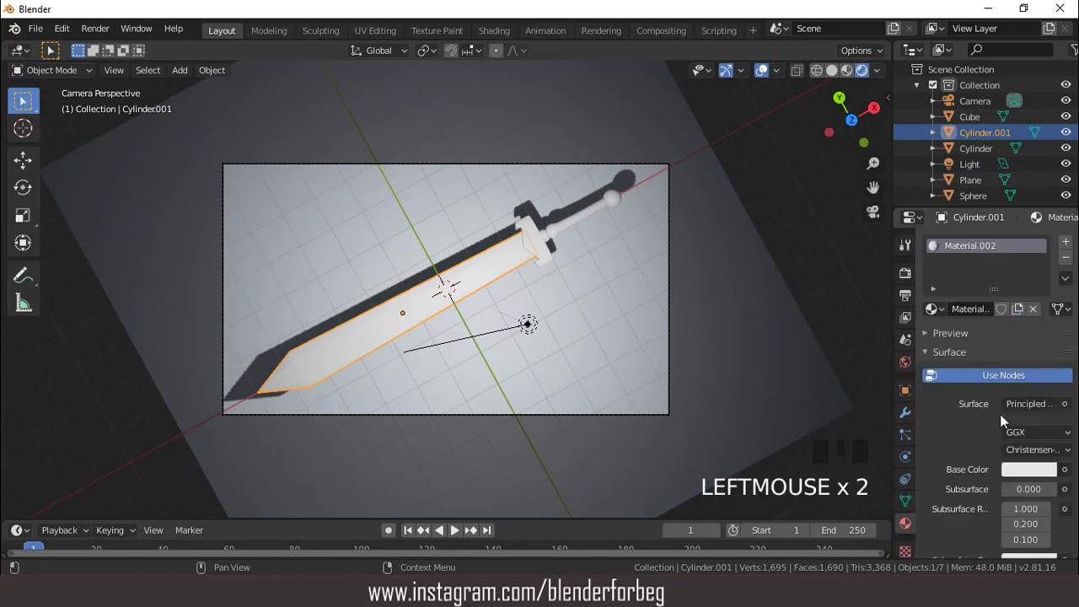
click(1030, 406)
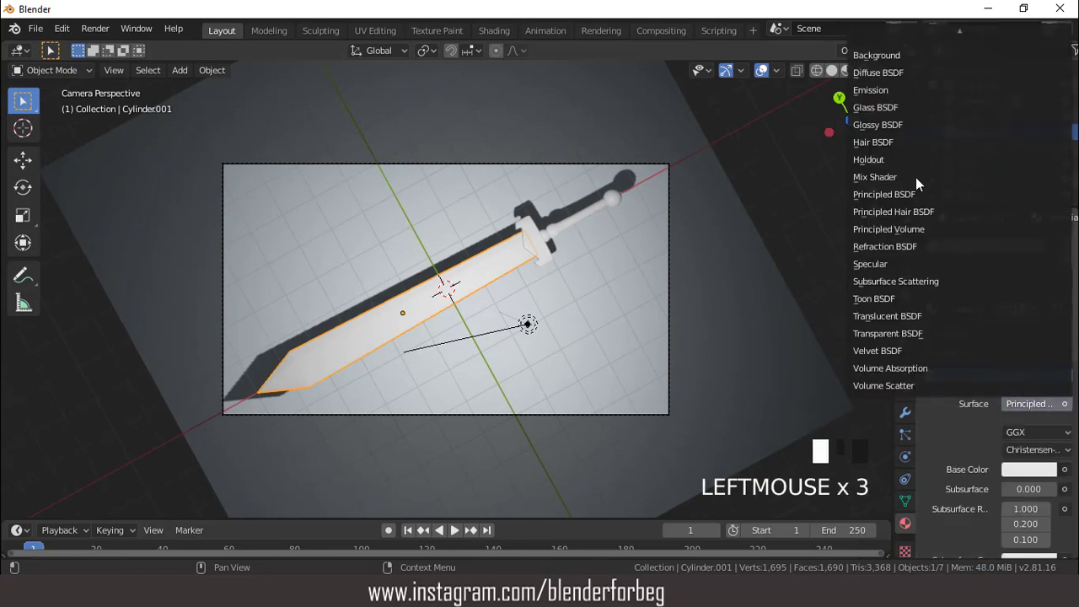
click(867, 92)
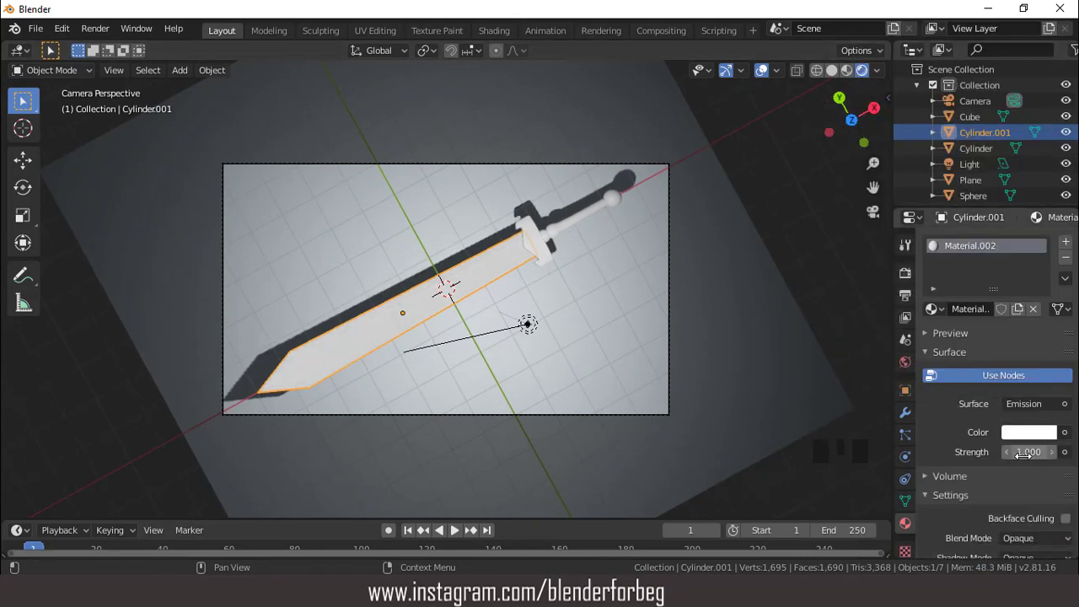
drag(1027, 460, 1020, 454)
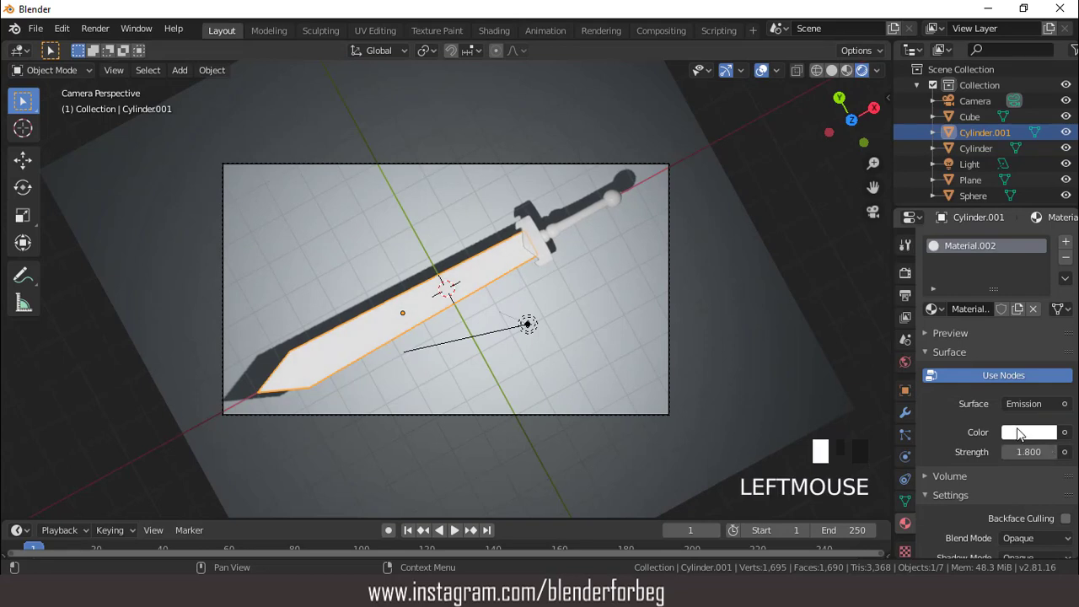
Set the blade's emission color to pale cyan (hue 0.533, saturation 0.327, value 1.0) and check it without overlays
click(1028, 432)
click(981, 257)
drag(981, 257, 978, 244)
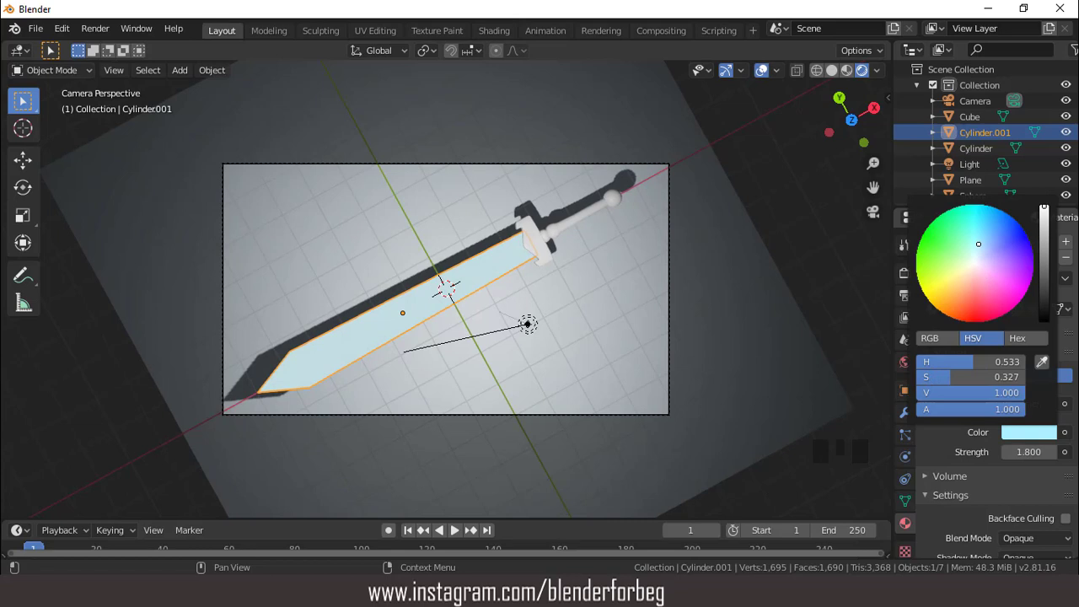
click(763, 71)
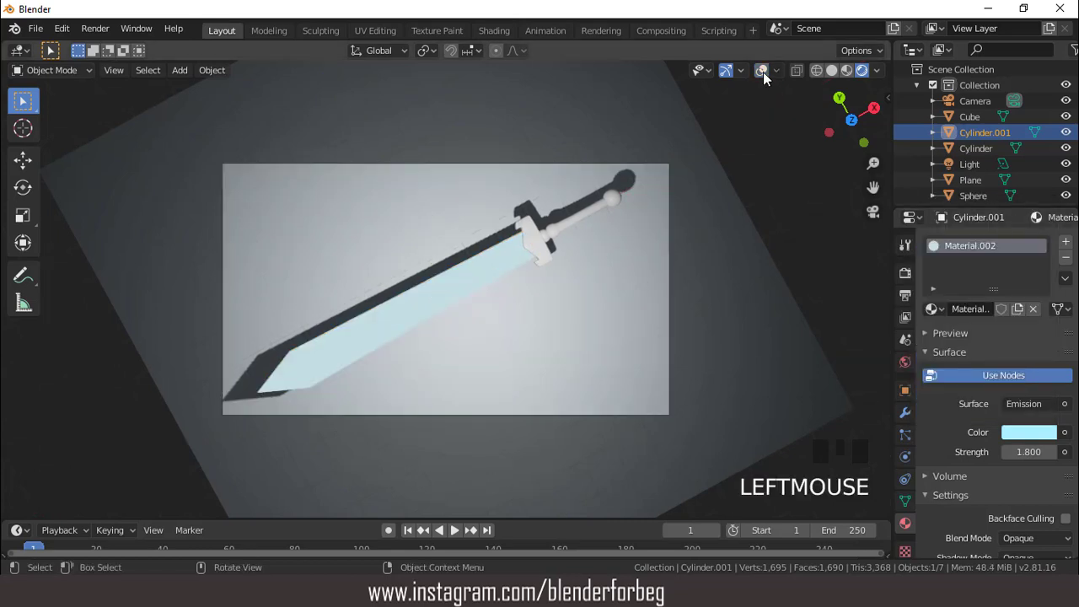
click(763, 71)
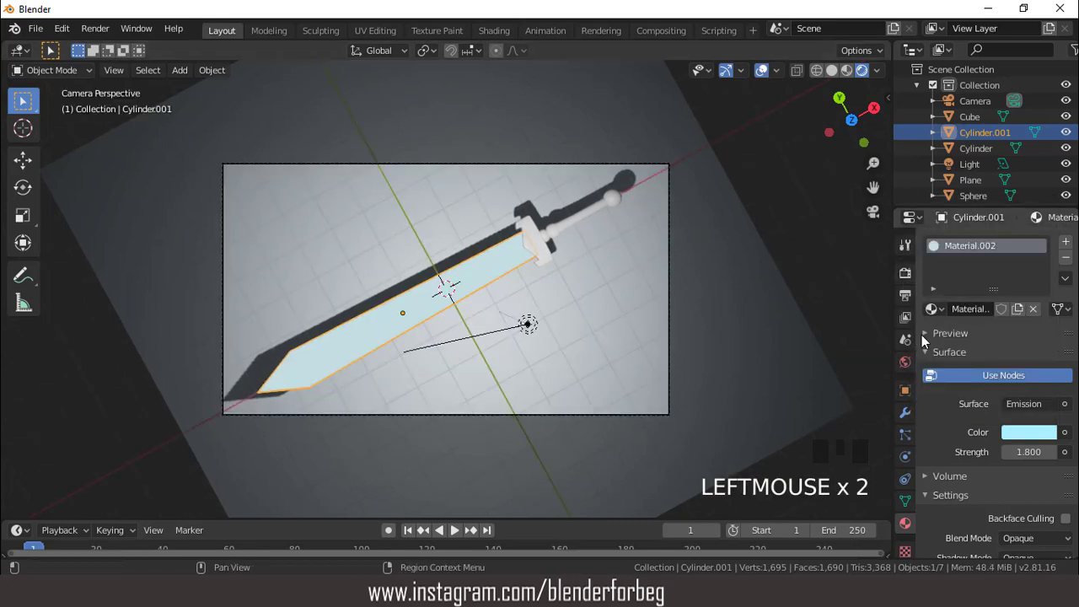
Add a new material to the sword's guard and change its surface to Glossy BSDF
click(539, 246)
scroll(575, 263, up, 1)
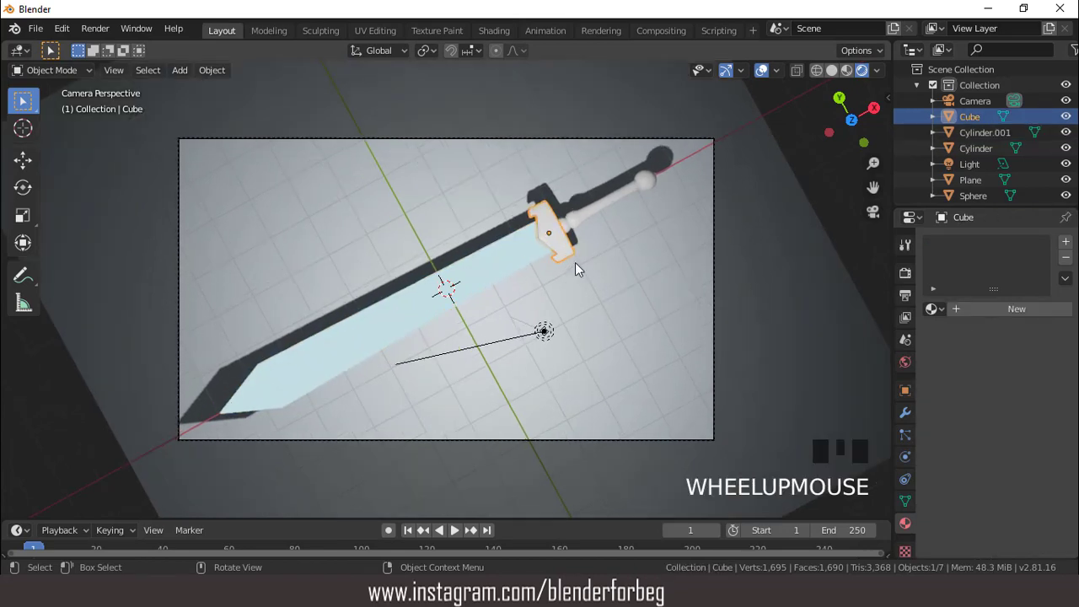
click(977, 311)
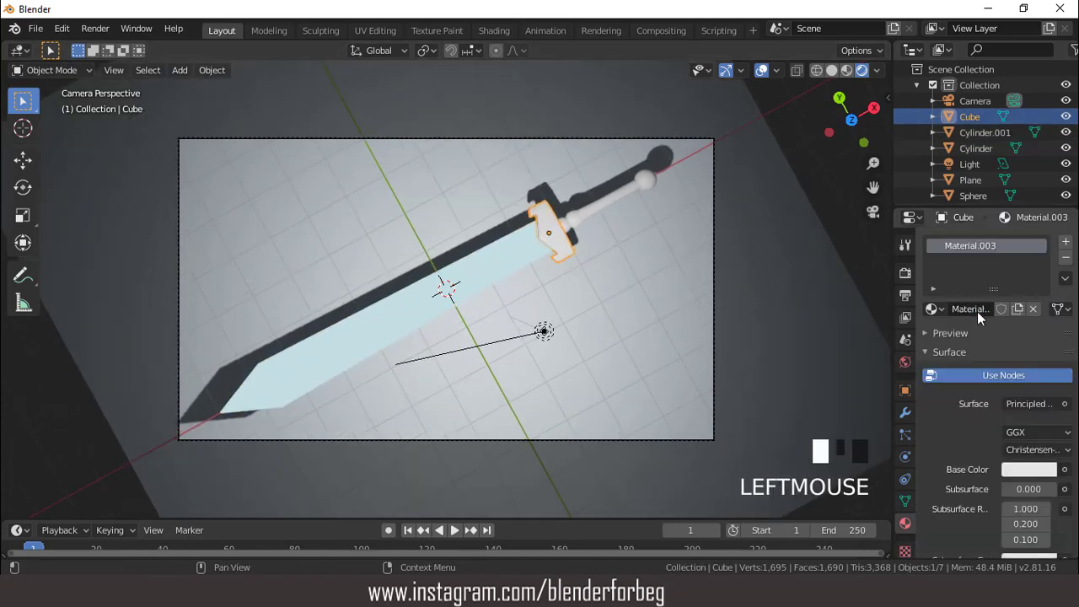
click(1020, 402)
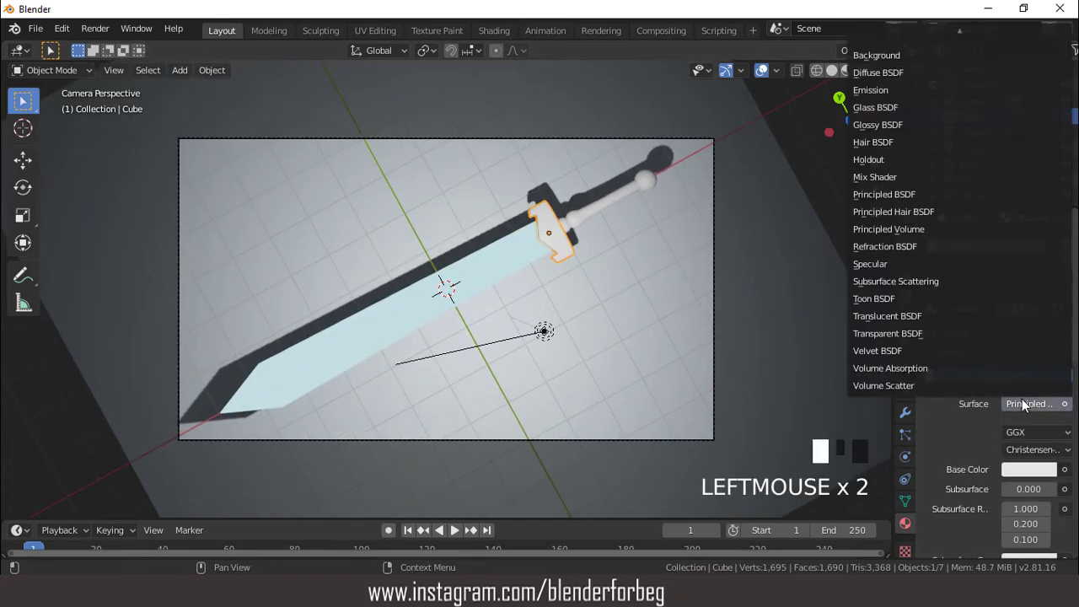
click(885, 126)
Color the guard's glossy material gold with hue 0.101 and saturation 0.744, check it without overlays, and darken it slightly
click(1028, 452)
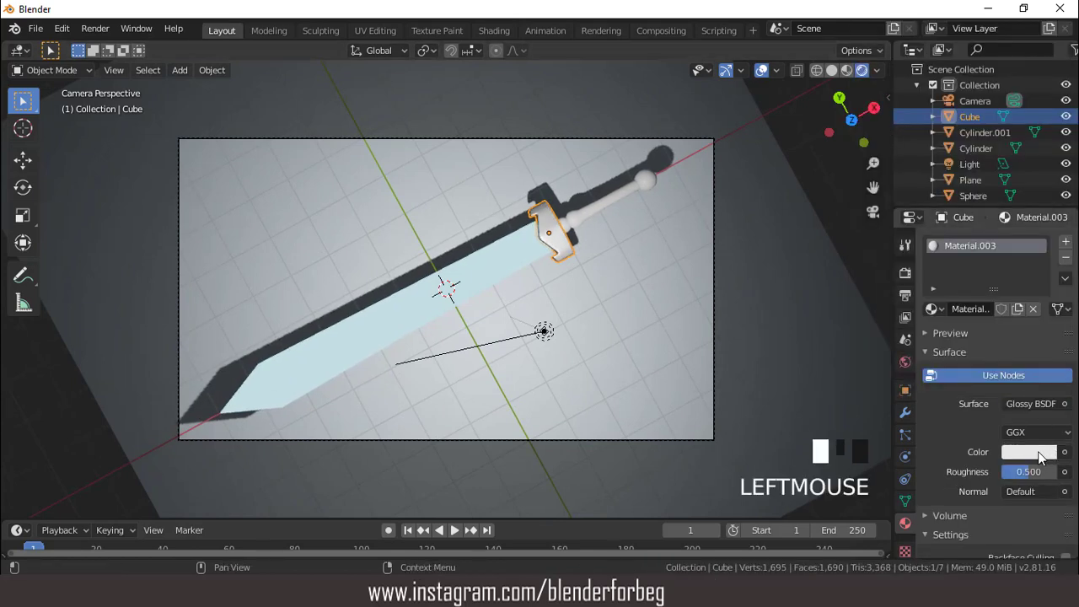
drag(972, 287, 948, 318)
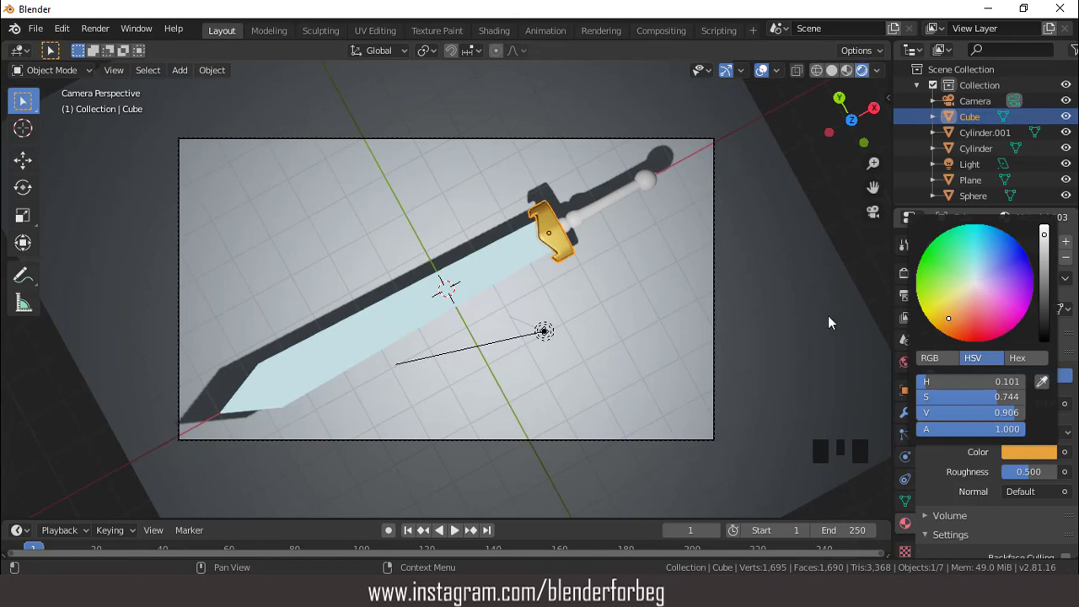
click(760, 70)
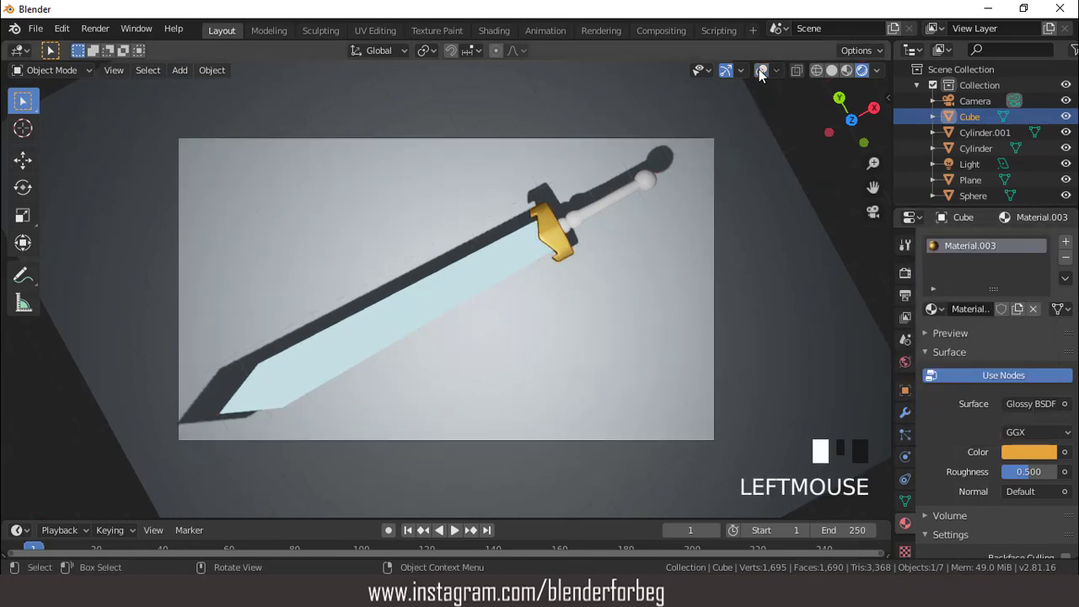
click(759, 70)
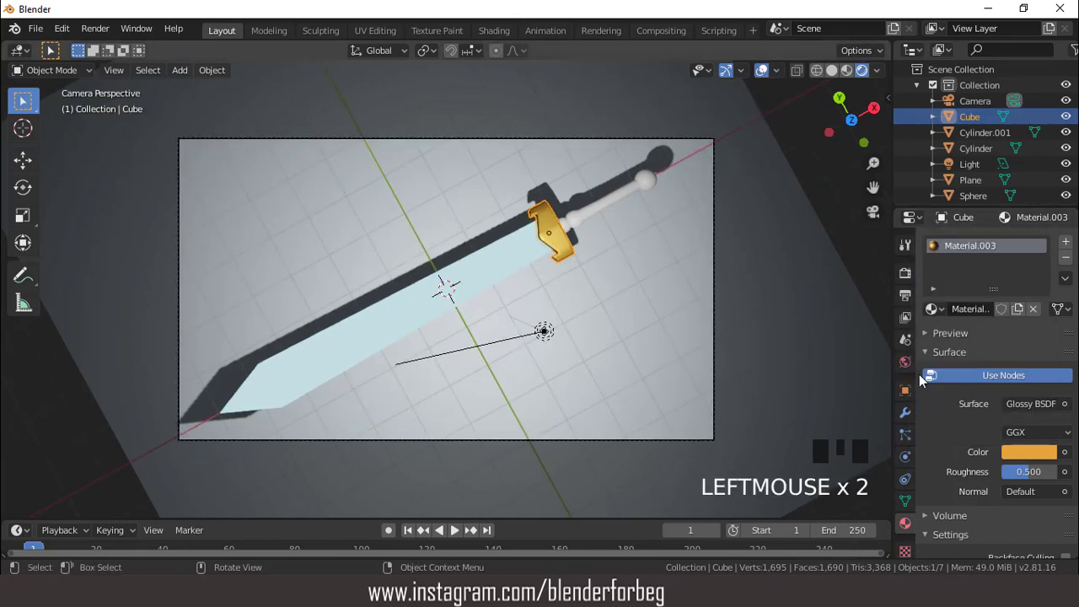
click(1014, 452)
click(1046, 246)
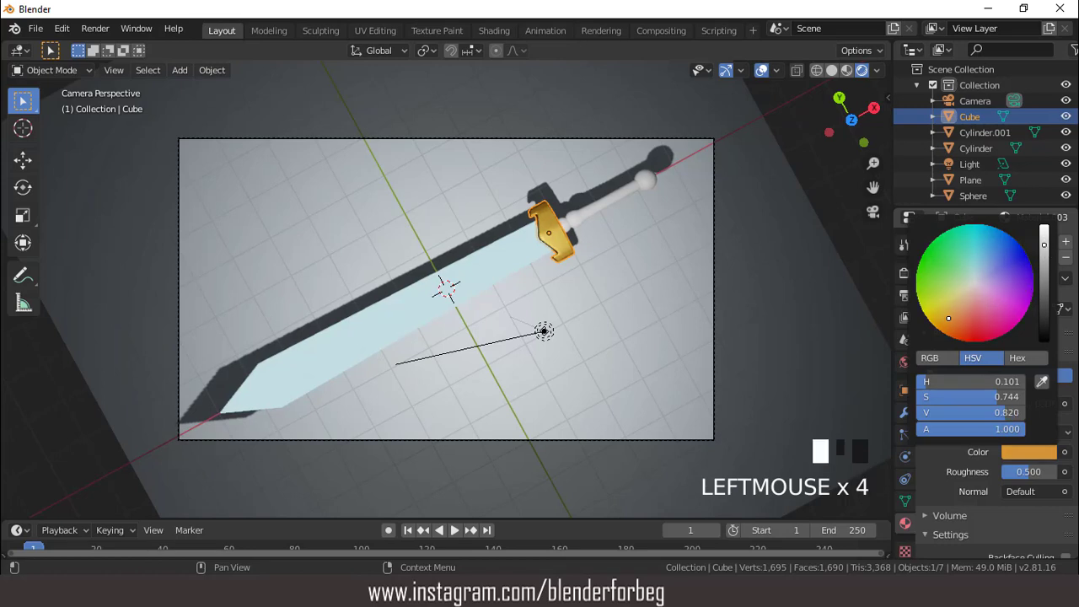
Link the guard's gold material to the pommel sphere and check the result without overlays
scroll(687, 244, up, 1)
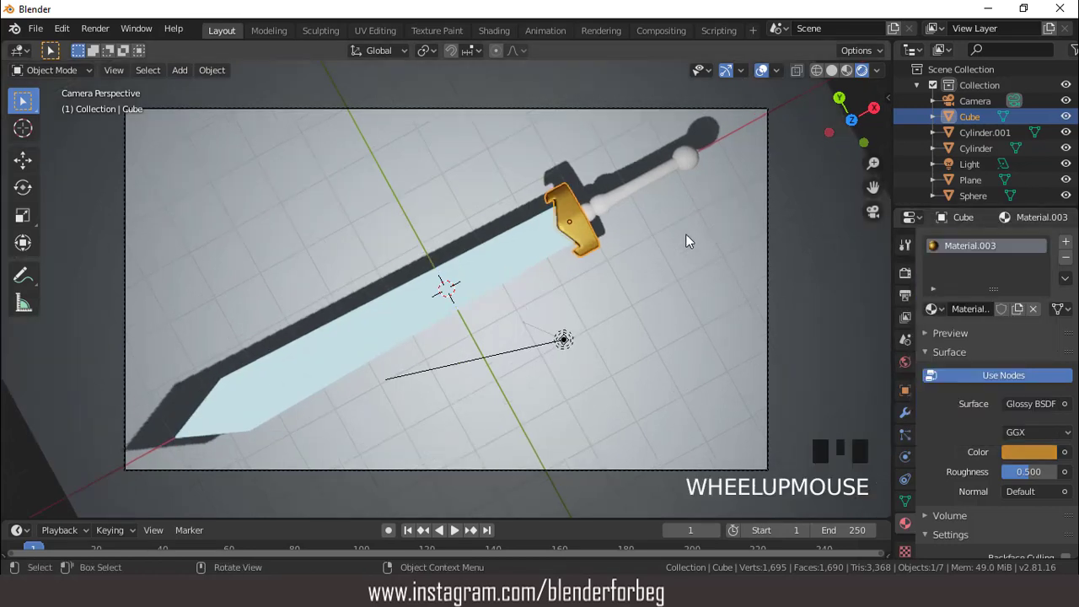
click(688, 160)
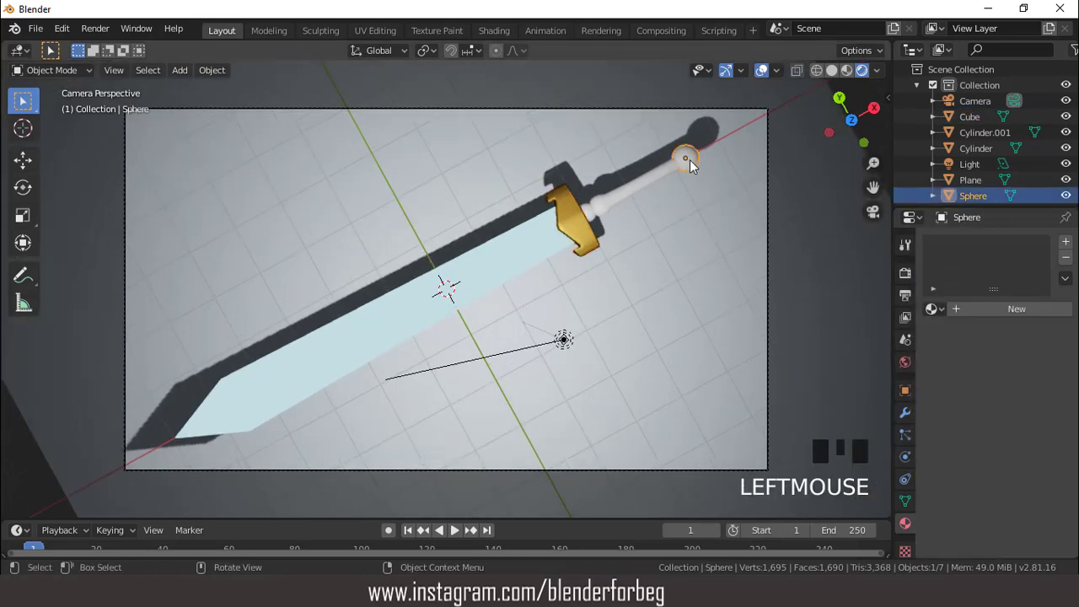
shift+click(571, 204)
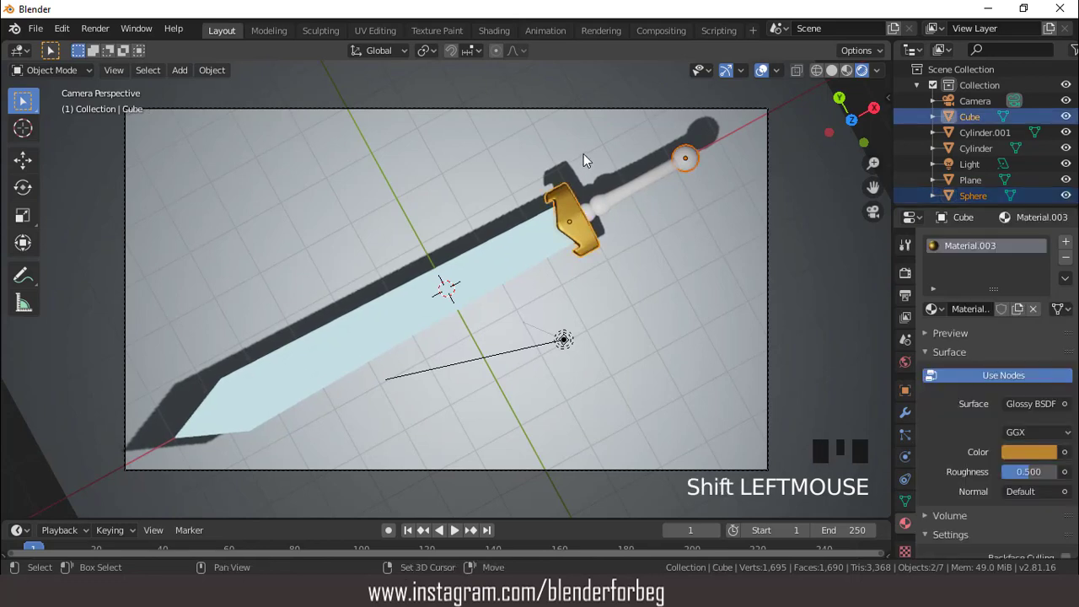
key(ctrl+l)
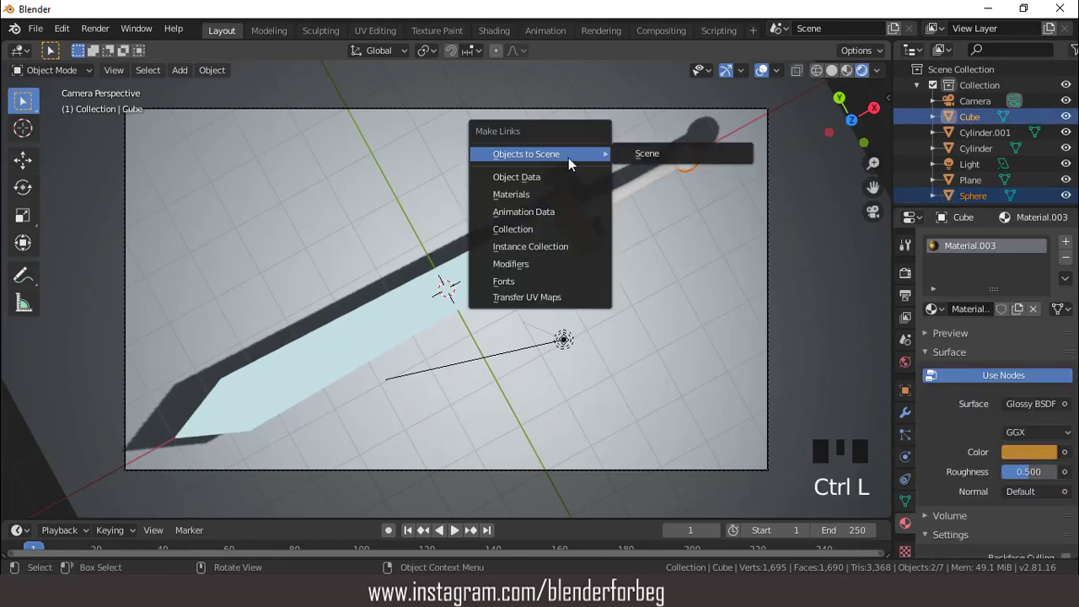
click(531, 192)
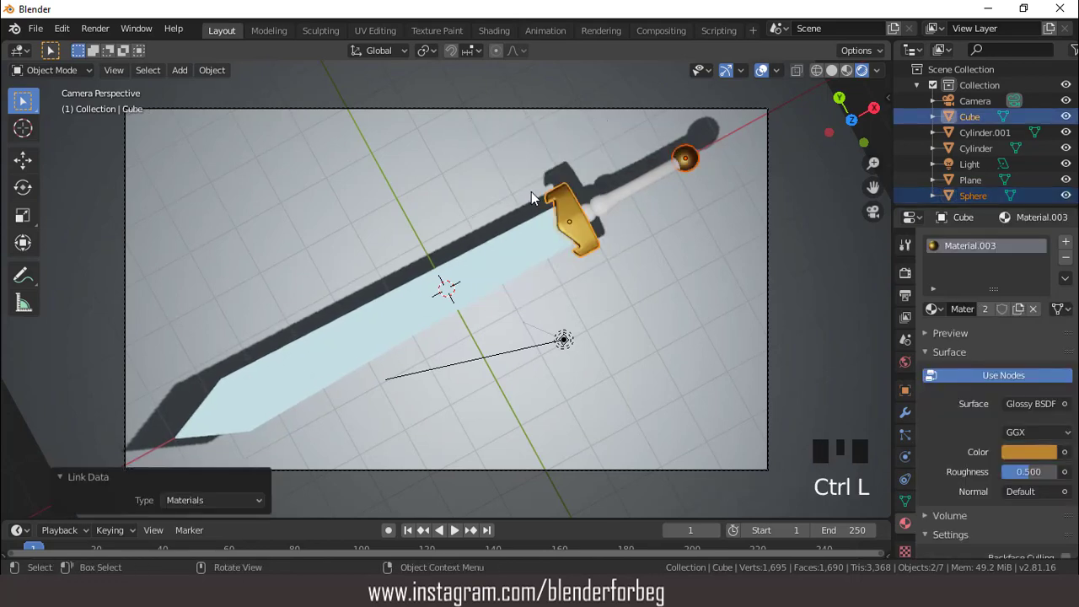
click(761, 70)
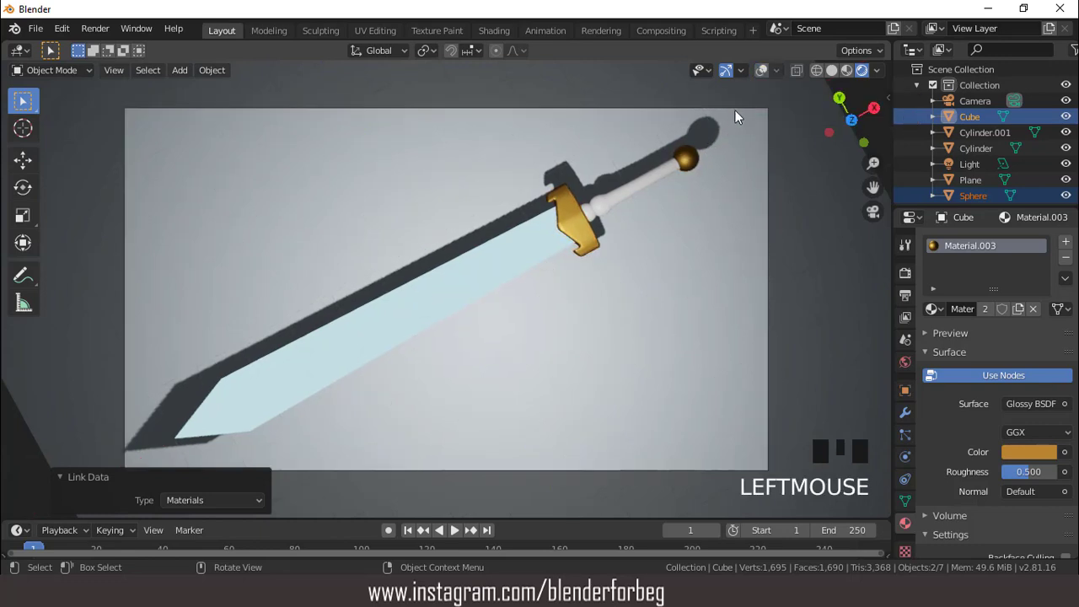
click(762, 68)
Add a new material to the sword's handle, try an orange base color, and change its surface to Glossy BSDF
click(635, 182)
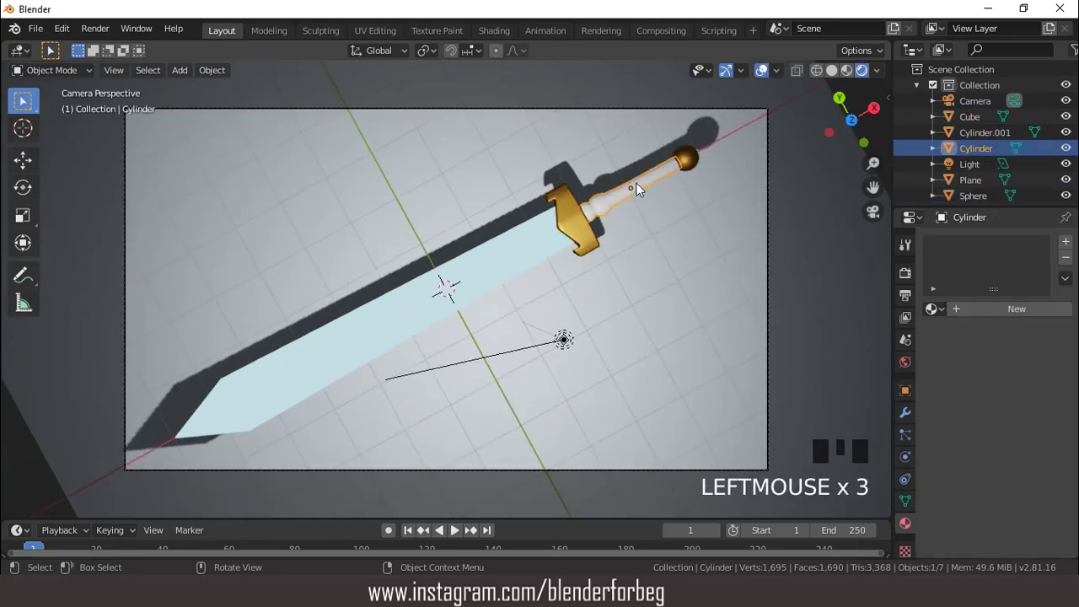
click(1016, 309)
click(1024, 469)
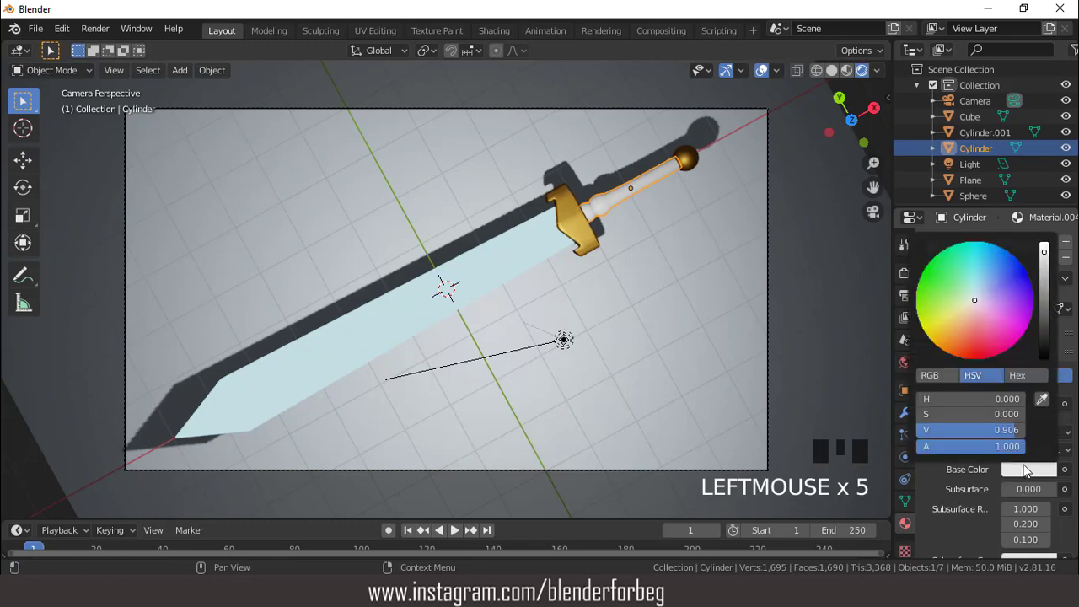
mouse_move(978, 323)
mouse_down()
mouse_move(960, 322)
mouse_move(964, 334)
mouse_up()
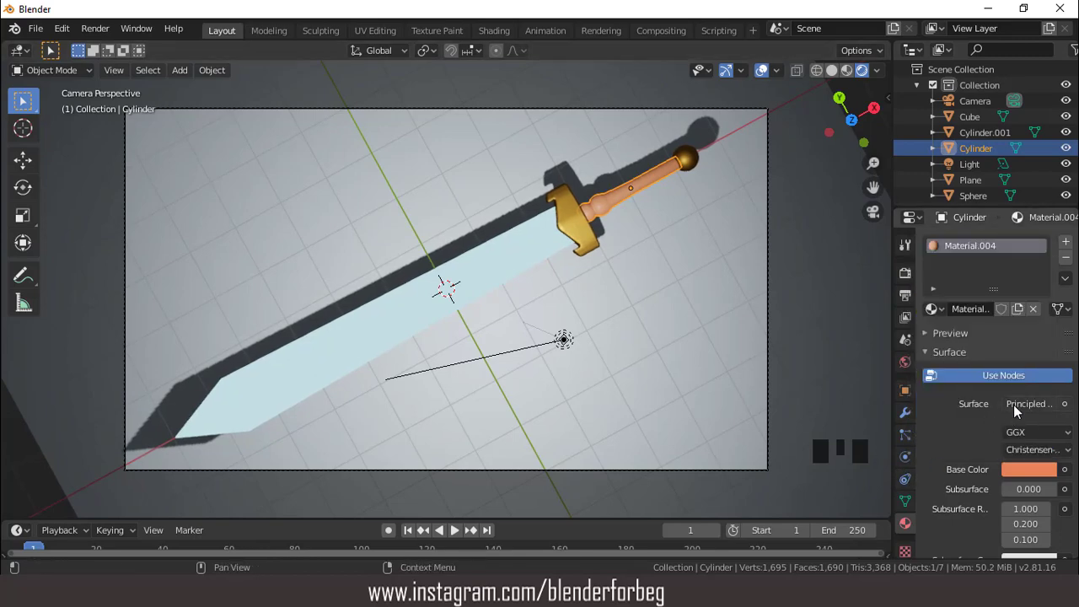
click(1013, 405)
click(880, 122)
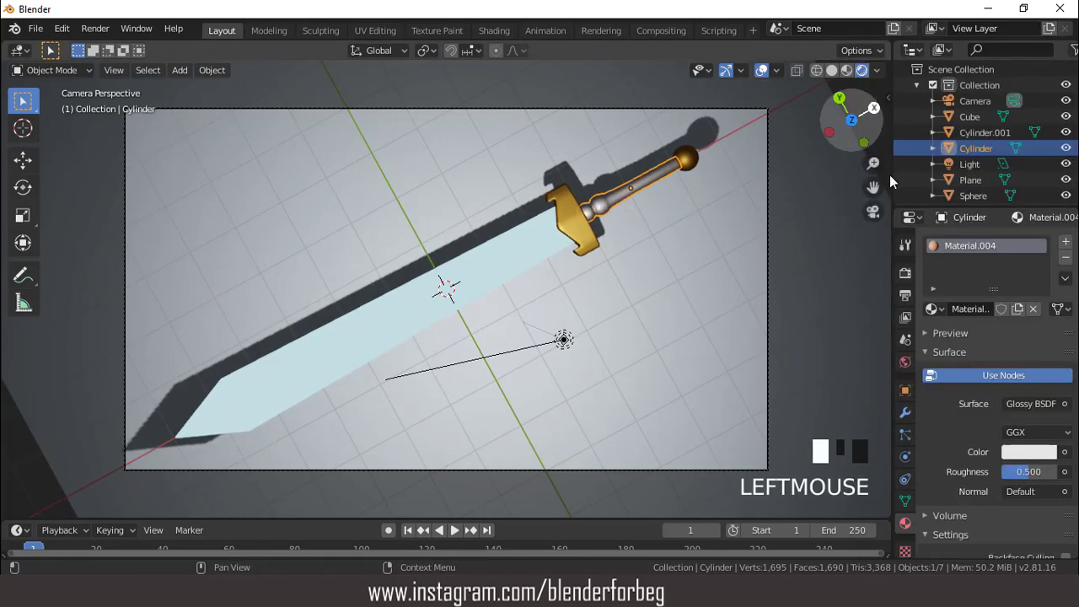
Color the handle's glossy material reddish brown with hue 0.041 and saturation 0.621, darken it slightly, and check it without overlays
click(1029, 451)
drag(970, 300, 965, 318)
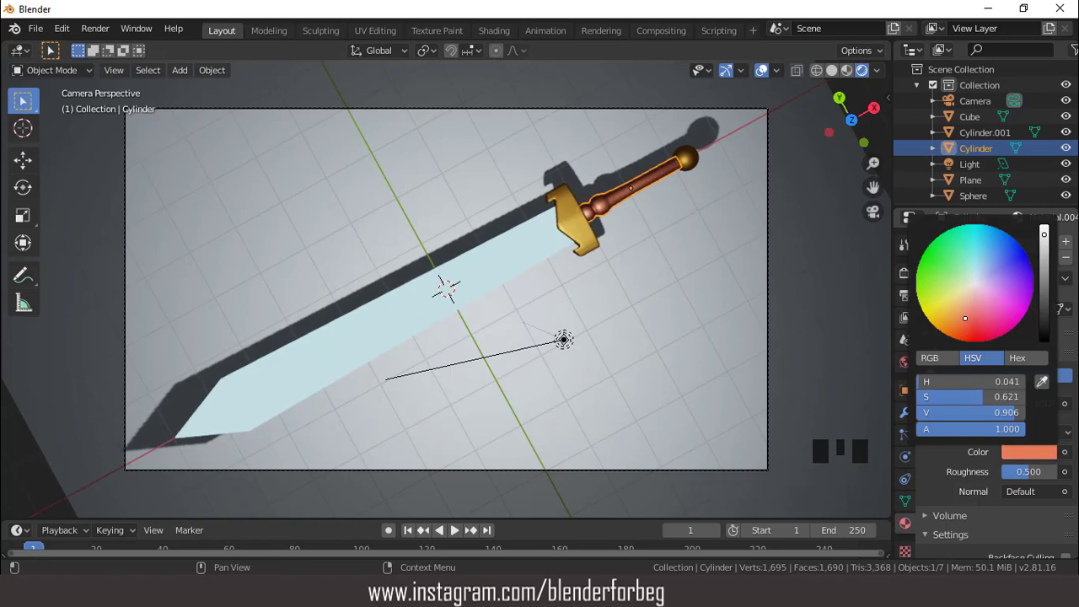
drag(1007, 412, 983, 412)
click(760, 69)
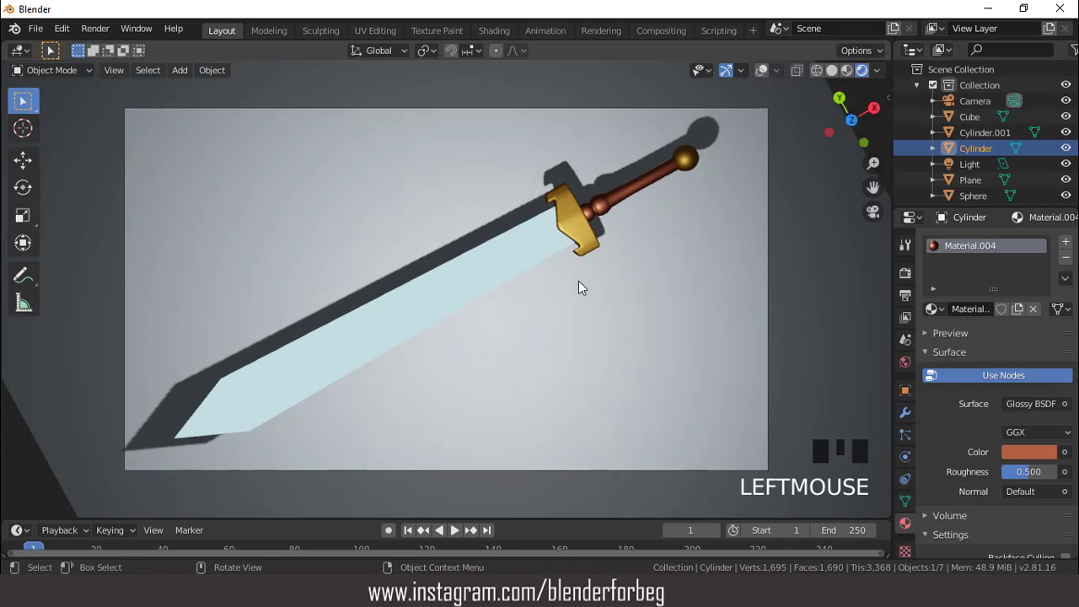
scroll(579, 288, up, 2)
scroll(578, 288, down, 3)
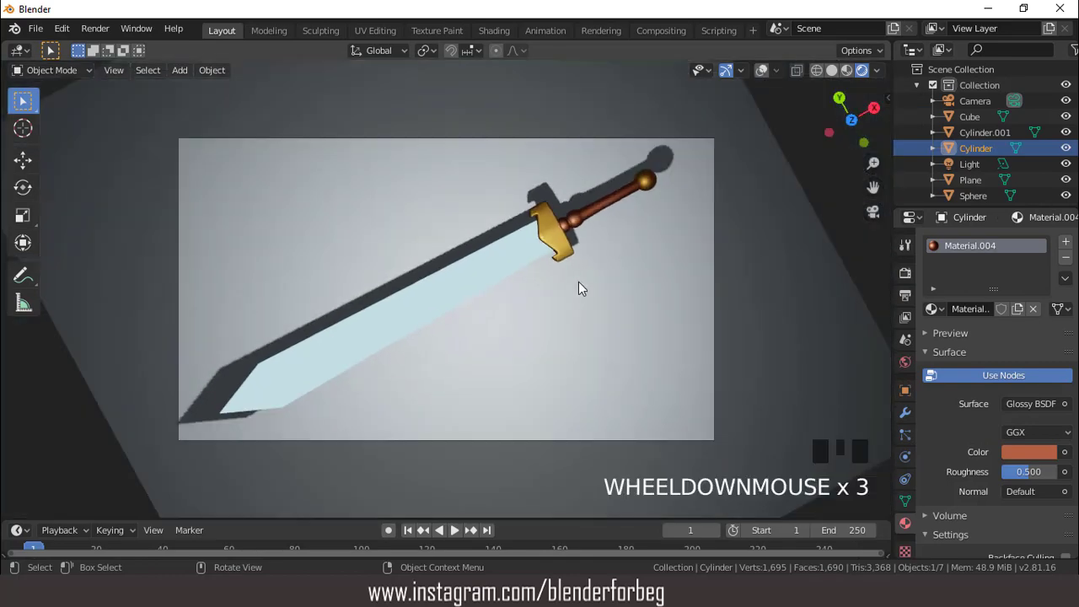
Enable Ambient Occlusion, Bloom, Screen Space Reflections with Refraction, and Motion Blur in the Eevee render settings
click(906, 273)
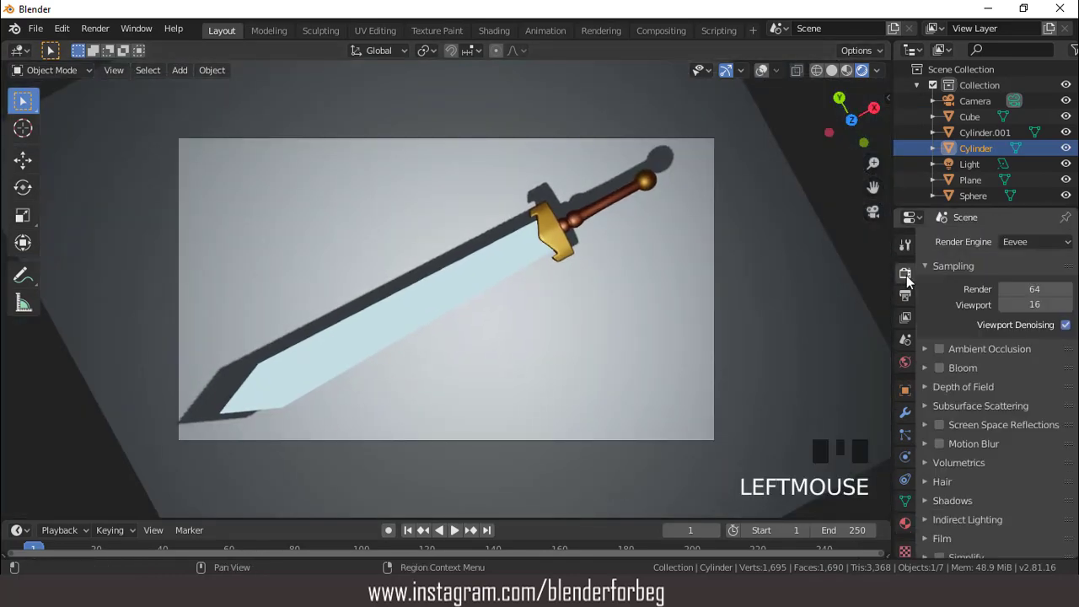
click(939, 349)
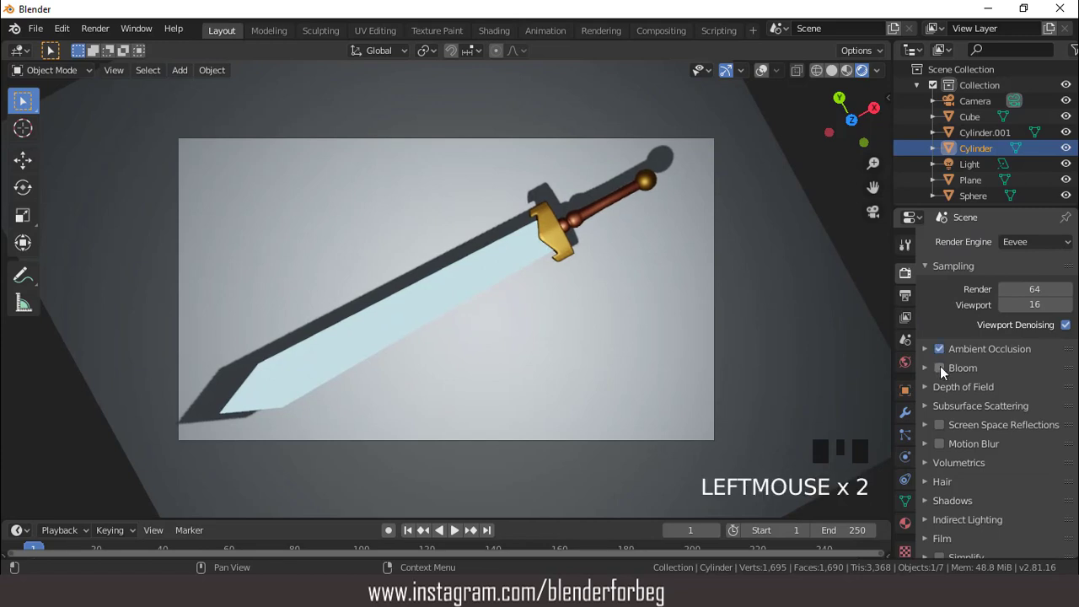
click(940, 367)
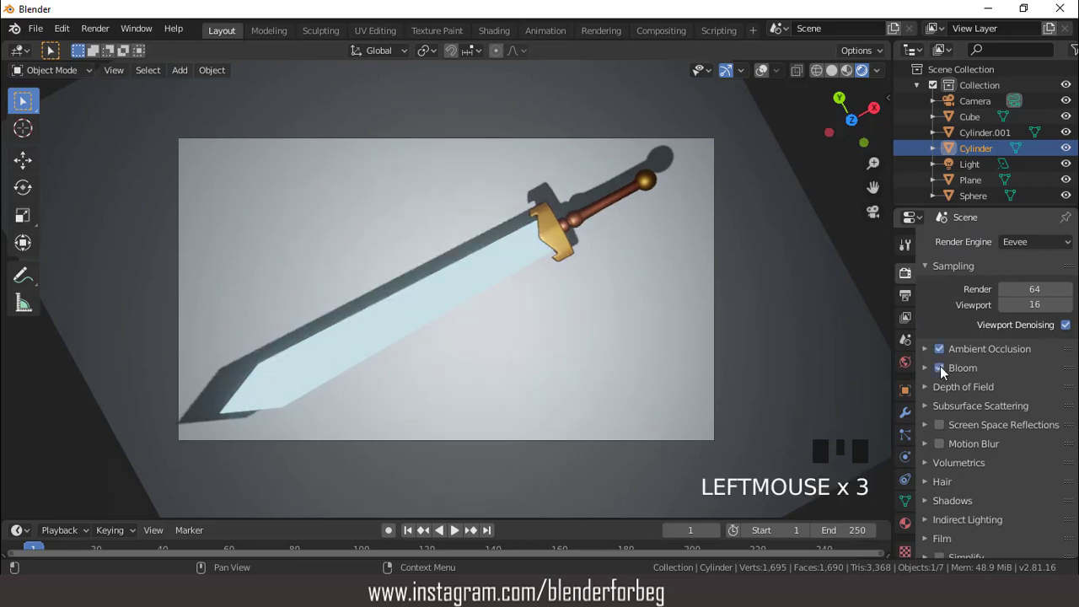
click(939, 424)
click(927, 424)
click(1048, 448)
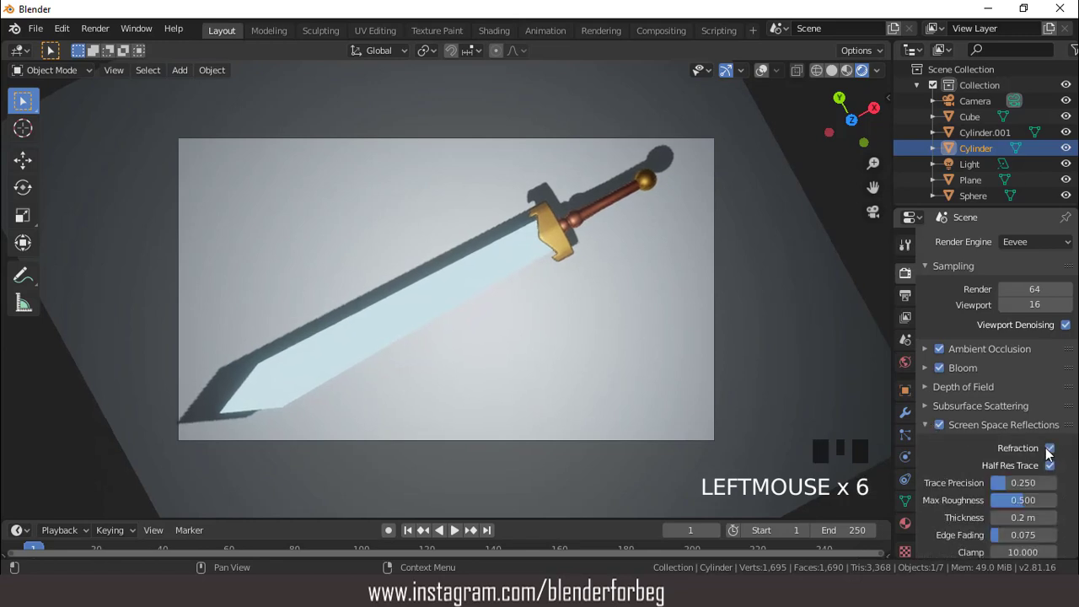
click(925, 424)
click(940, 443)
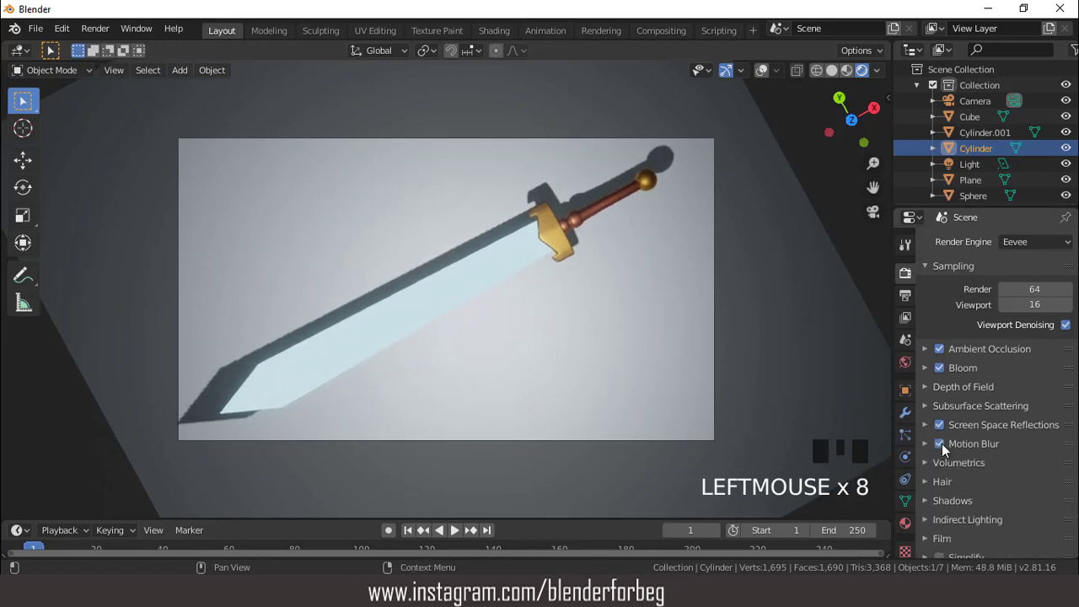
Raise the blade's emission strength to 4.1 and check the glow without overlays
scroll(493, 278, up, 2)
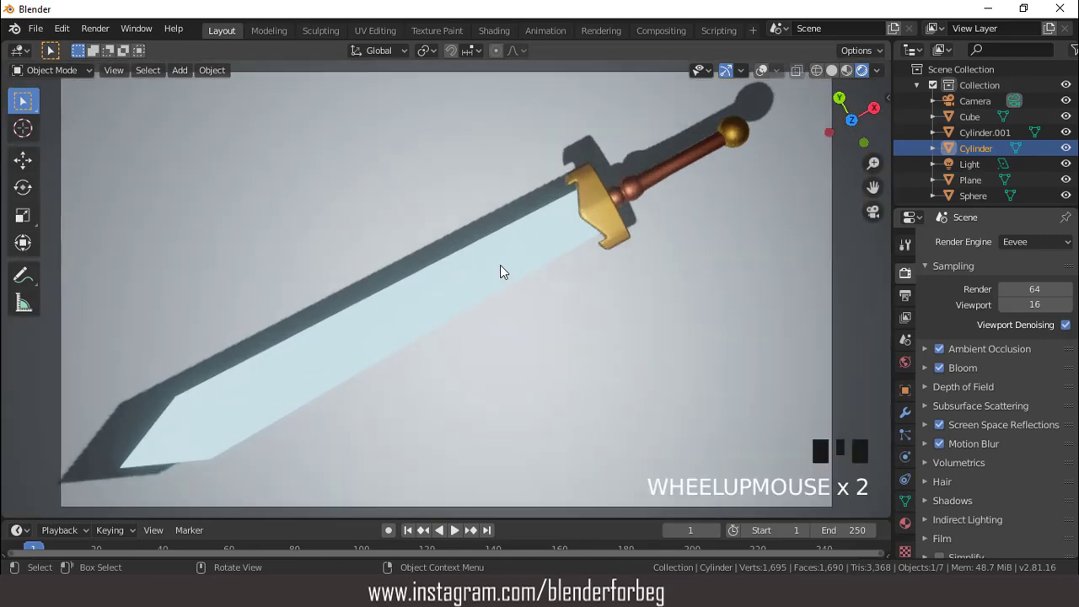
scroll(548, 240, down, 1)
scroll(548, 241, down, 1)
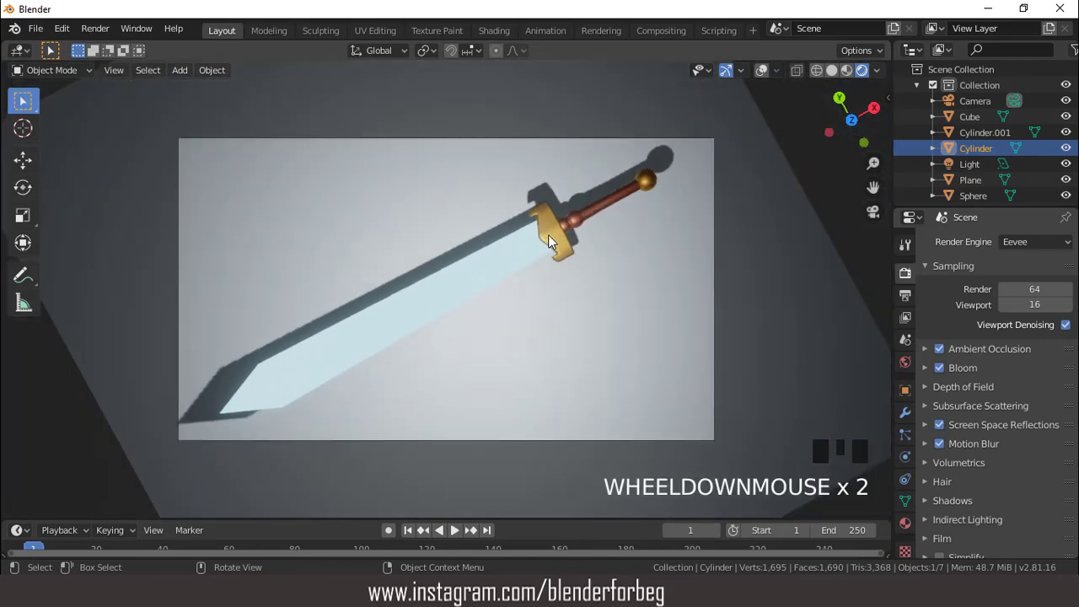
scroll(691, 221, up, 1)
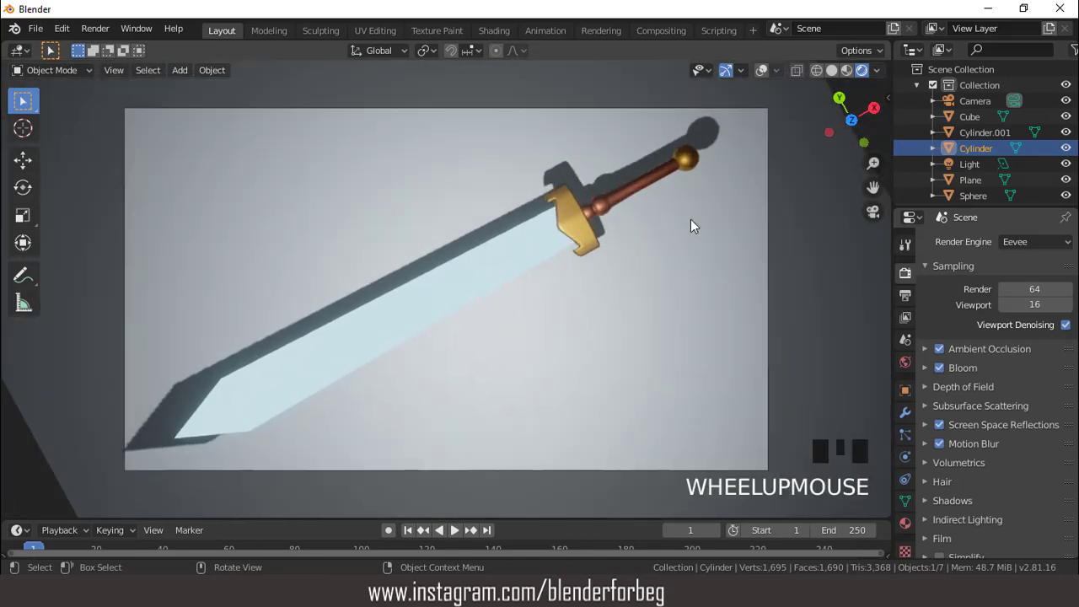
scroll(691, 221, up, 1)
click(518, 240)
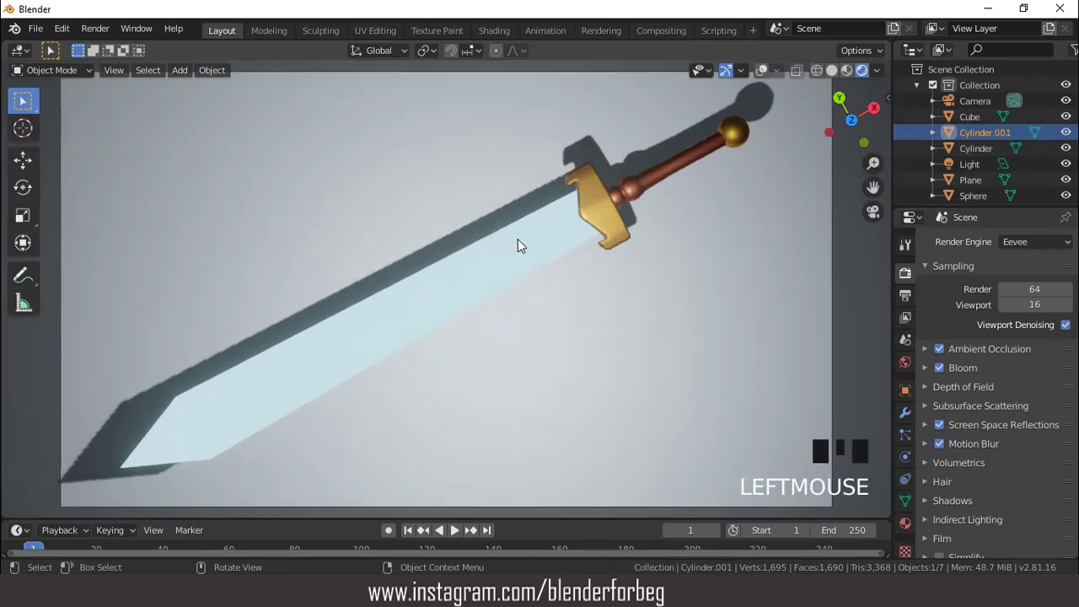
click(761, 70)
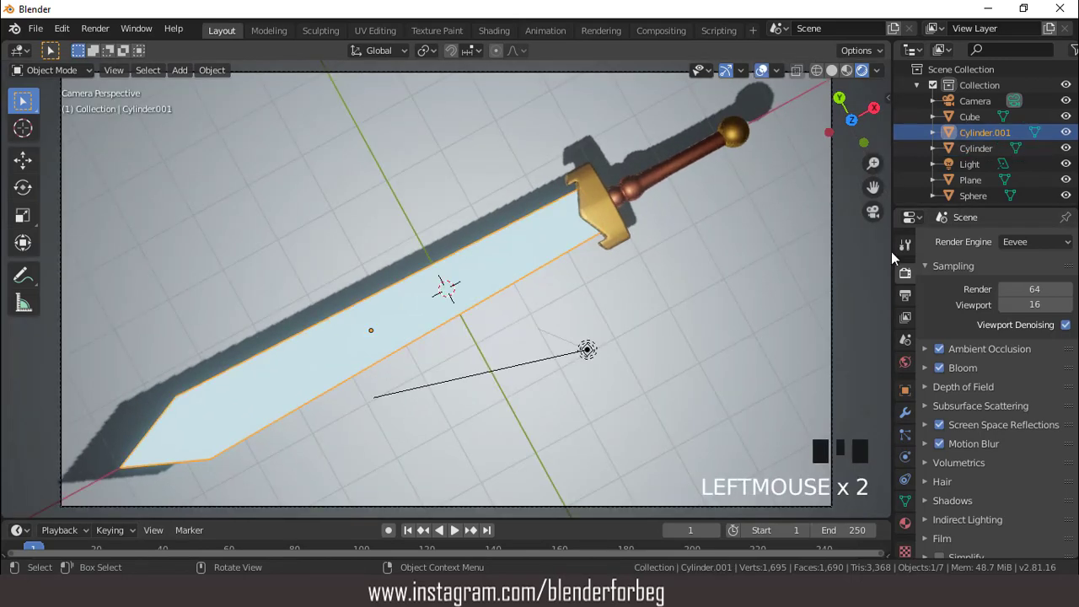
click(907, 521)
drag(1029, 451, 1064, 452)
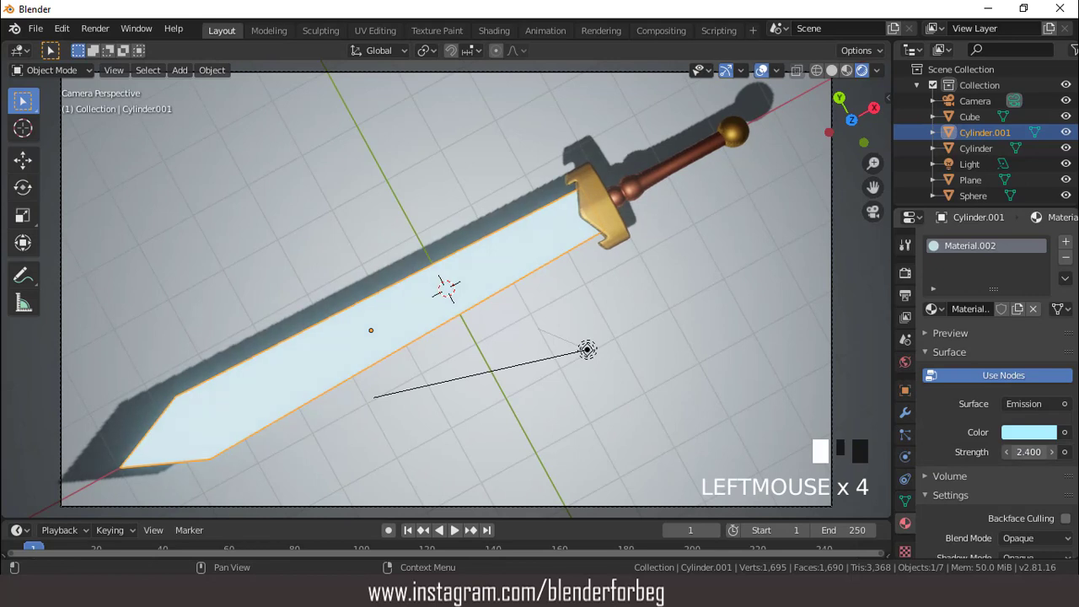
click(761, 70)
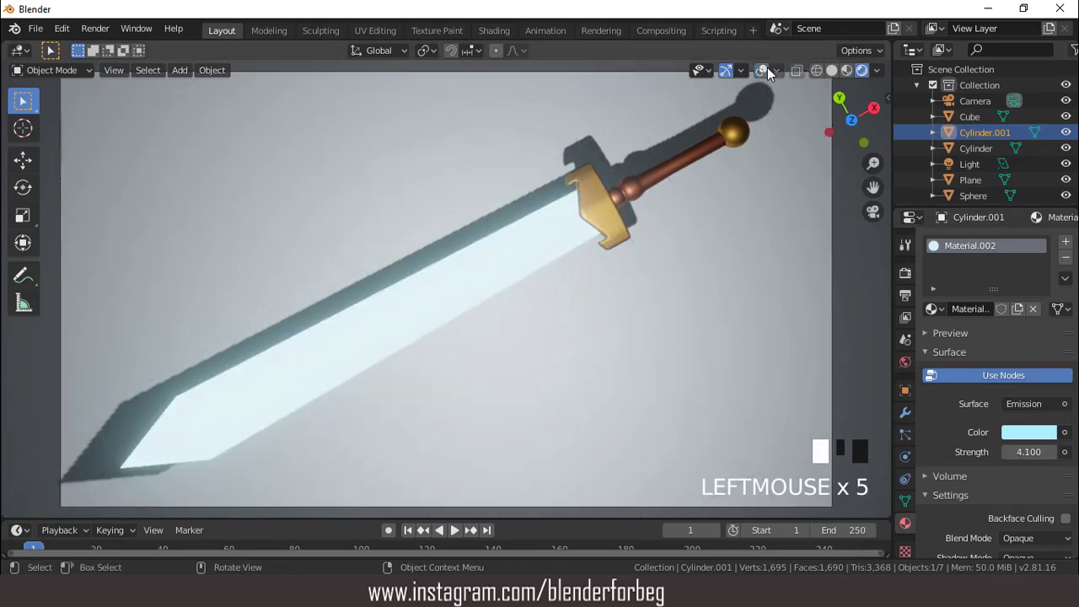
scroll(638, 153, down, 2)
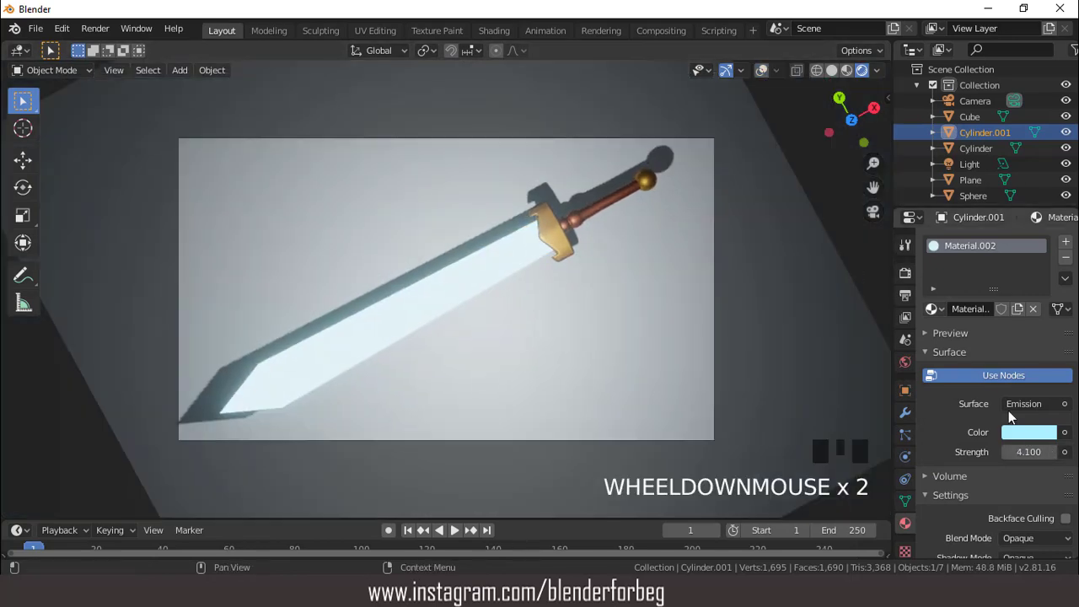
Lower the blade's emission strength to 3.8, reduce it to 1.1 in material preview, and return to rendered shading
drag(1034, 450, 1024, 451)
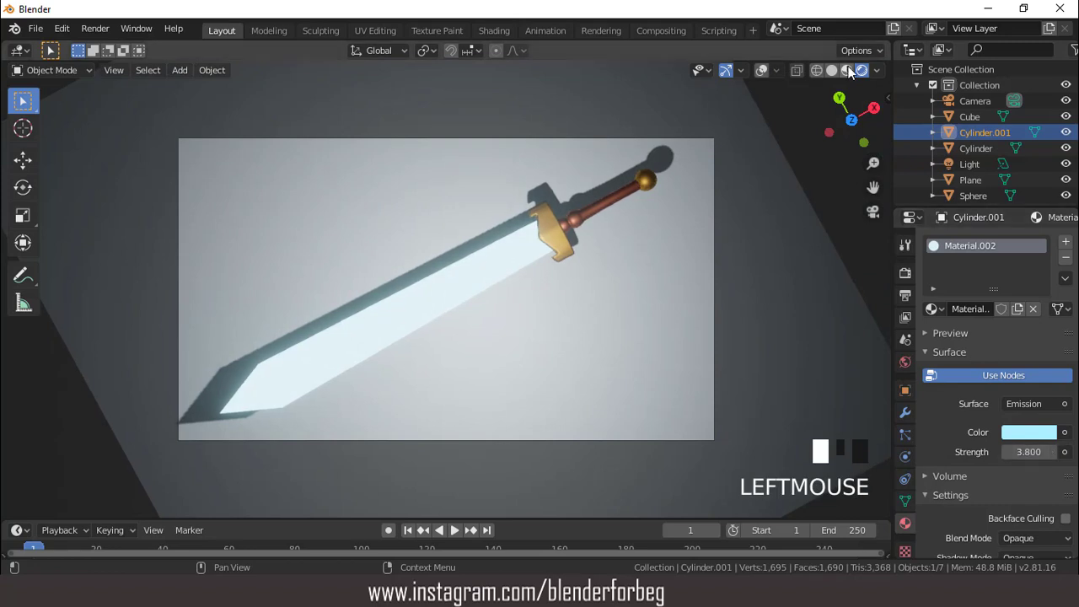
click(848, 74)
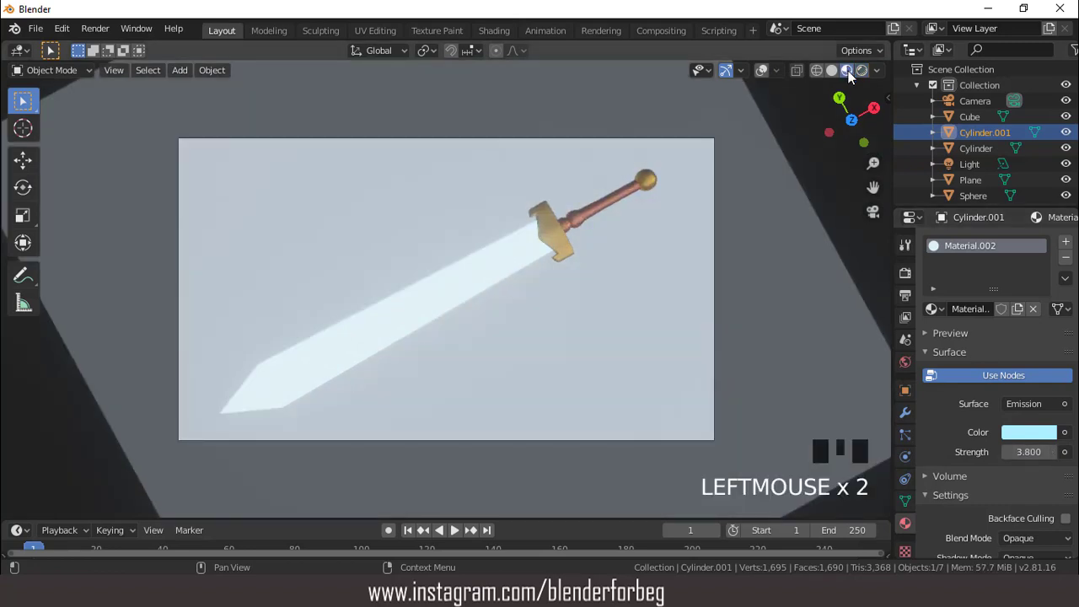
drag(1028, 451, 1009, 451)
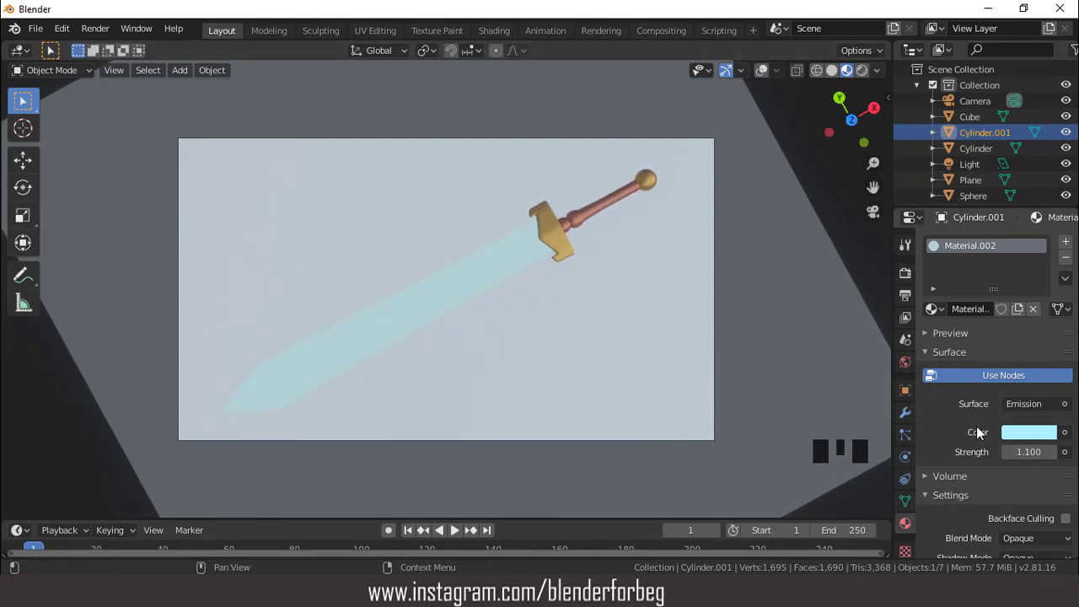
click(860, 74)
Hide the ground plane in the viewport and inspect the sword against the empty background
double_click(777, 224)
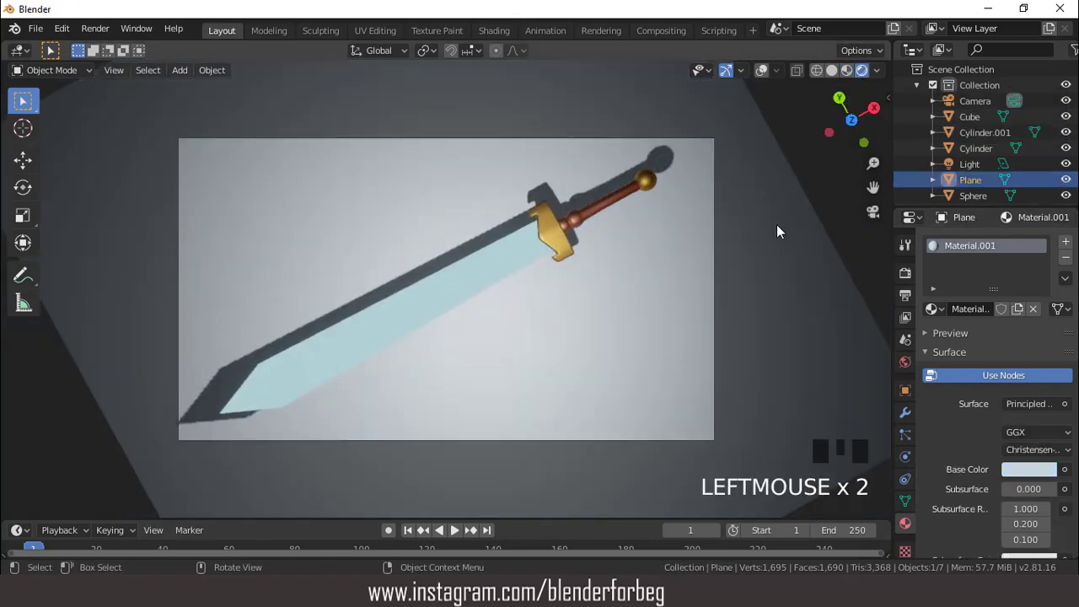
click(1066, 180)
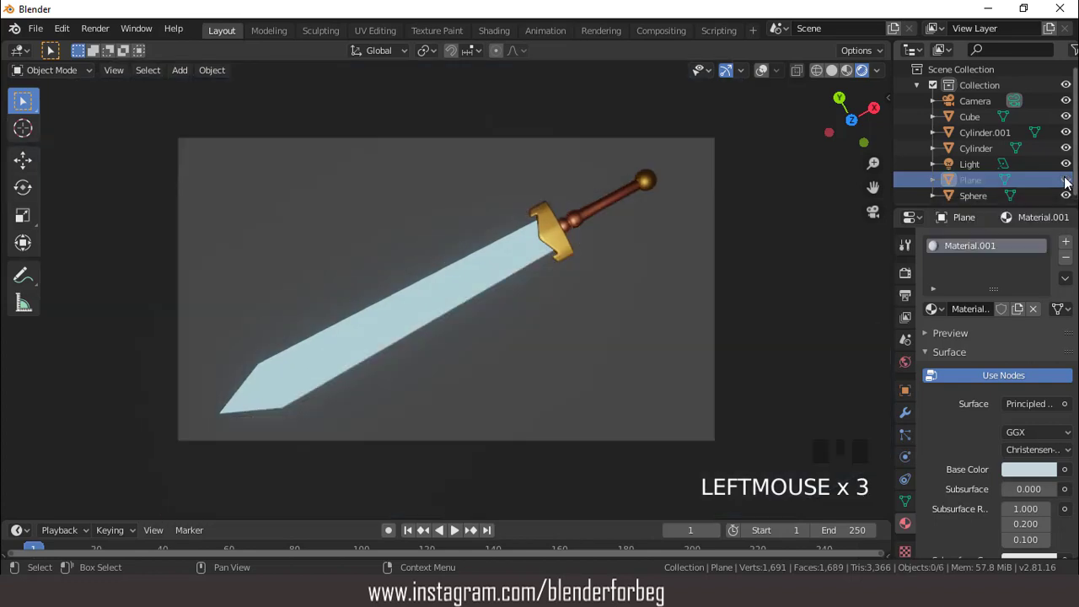
scroll(642, 253, up, 2)
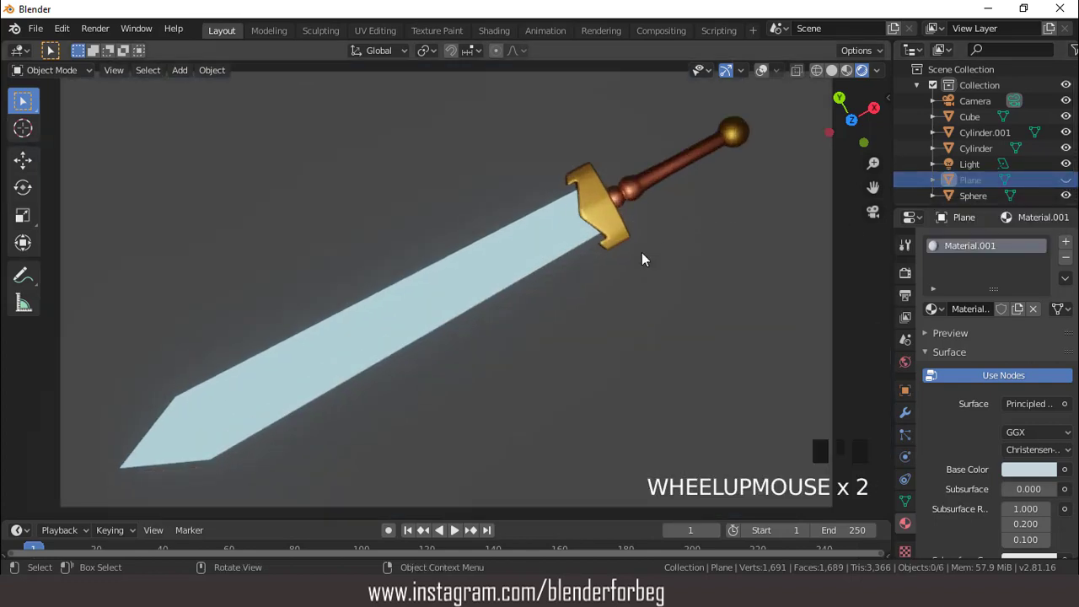
scroll(641, 259, down, 1)
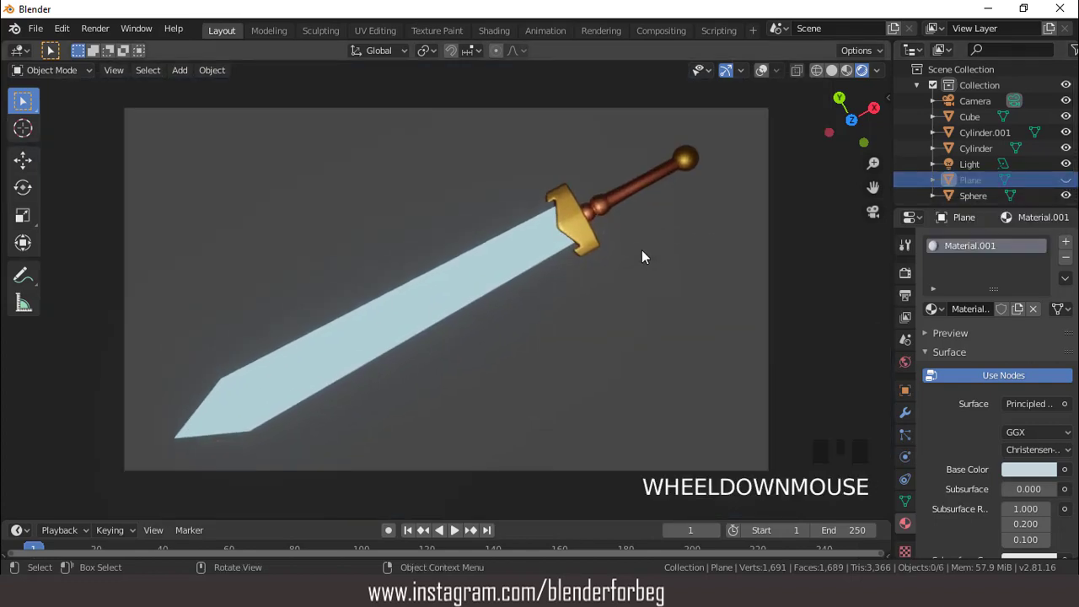
scroll(642, 258, up, 1)
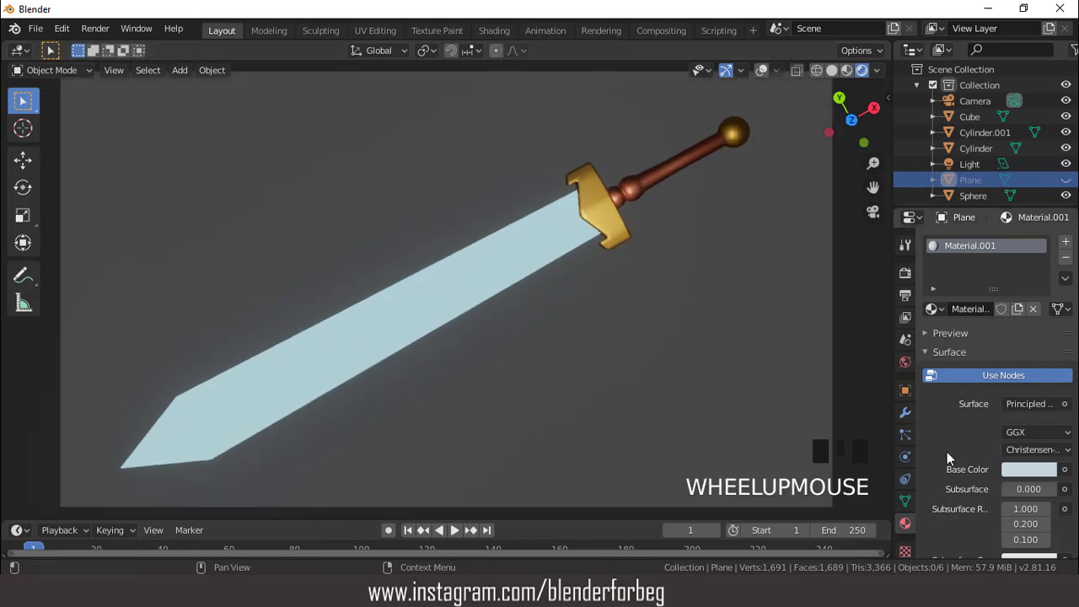
Set the blade's emission strength to 2.5 and check its glow in the camera view
click(549, 222)
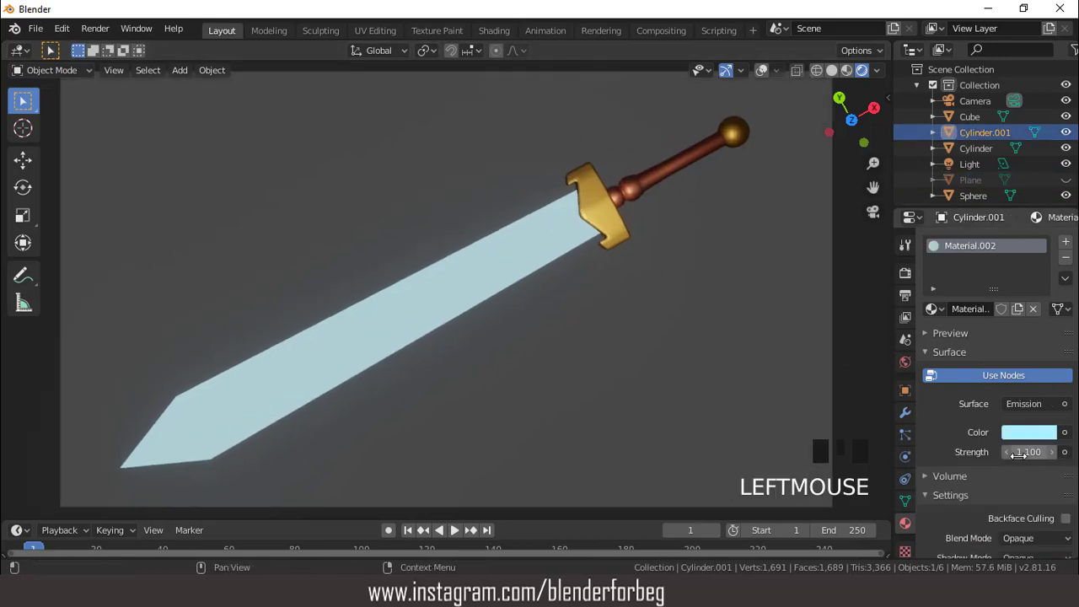
drag(1016, 454, 1054, 453)
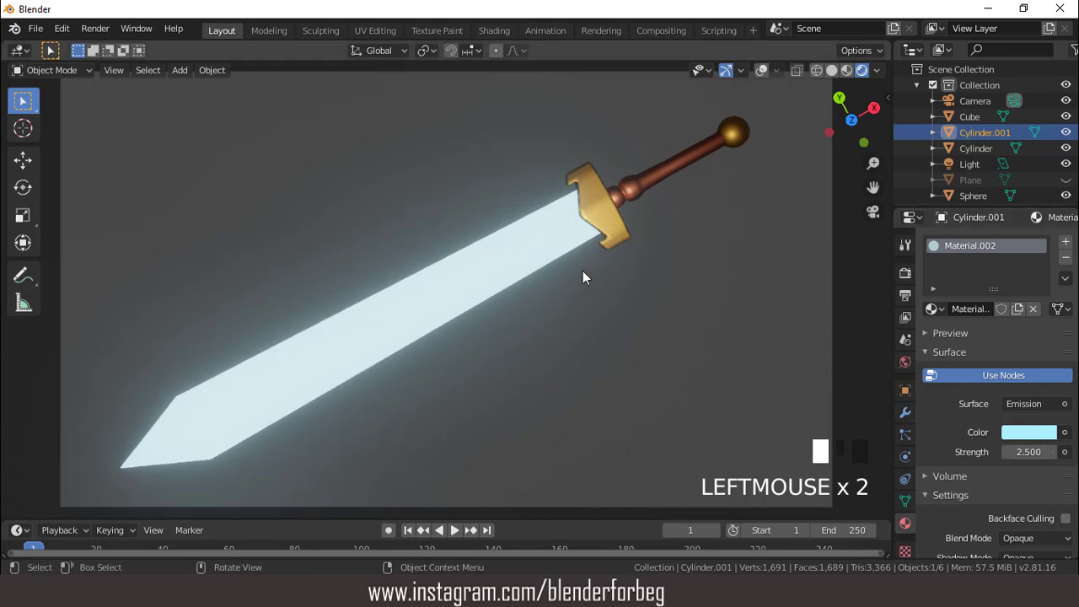
scroll(582, 278, down, 1)
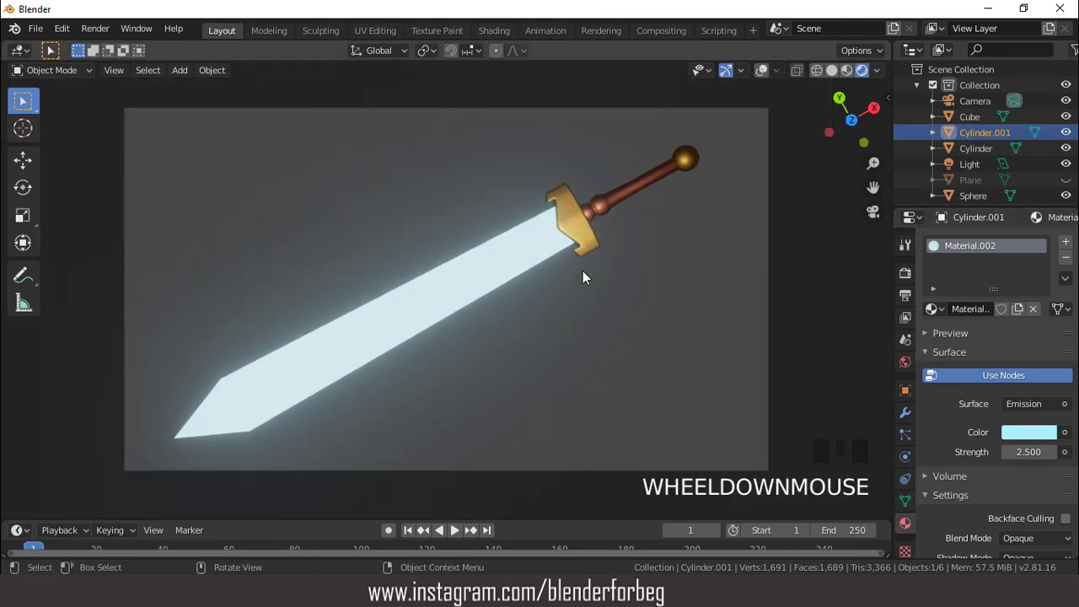
scroll(582, 277, down, 1)
scroll(582, 278, up, 1)
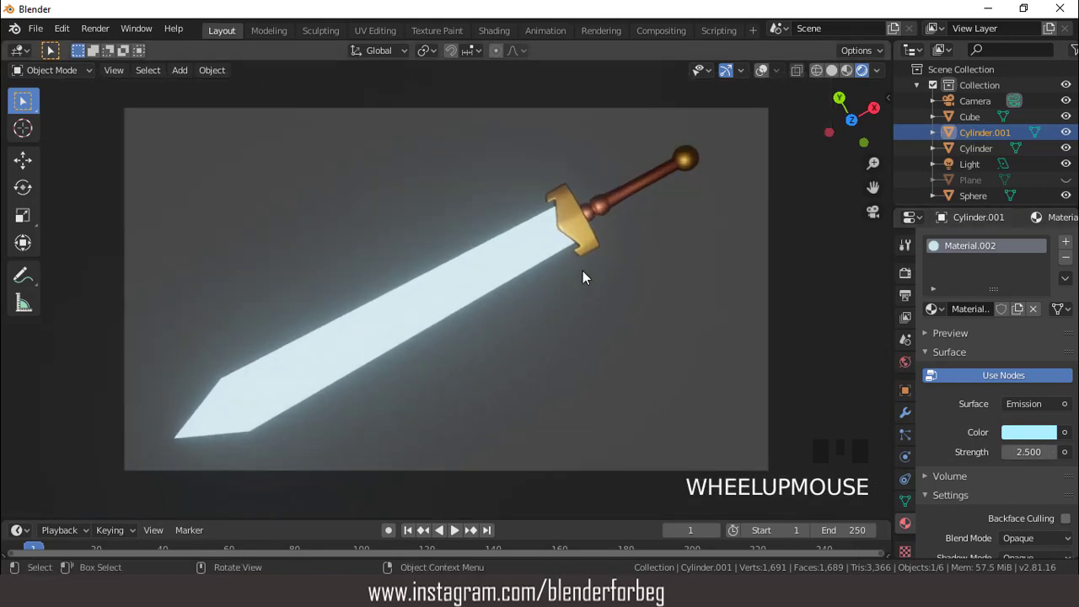